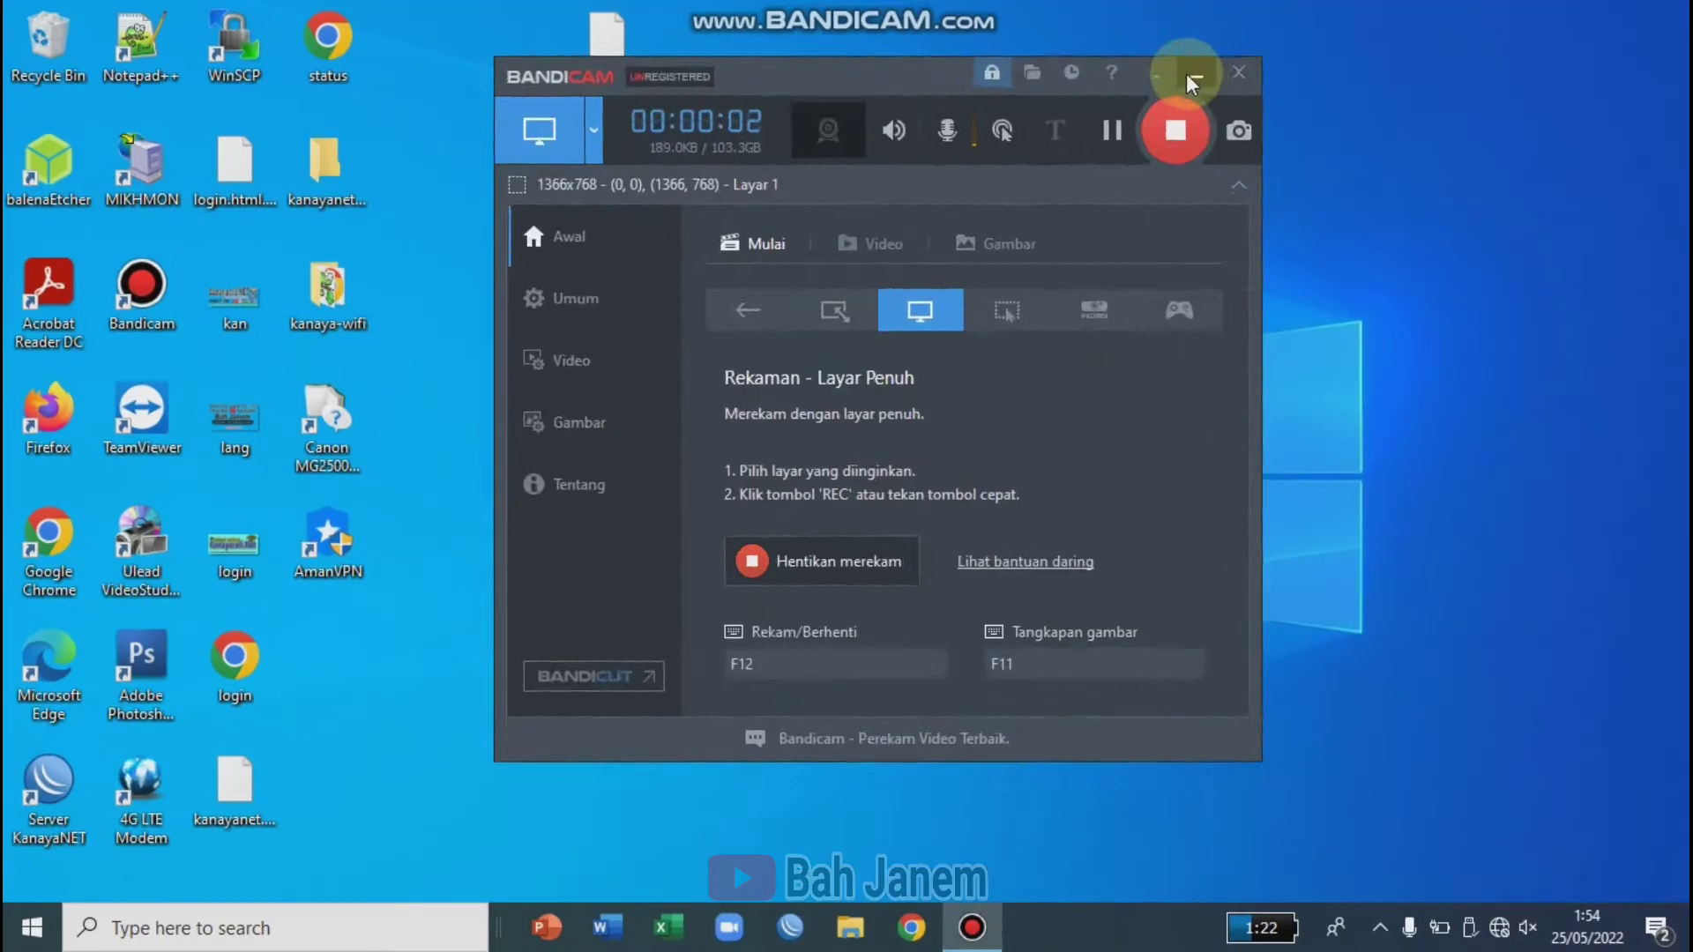
Minimize the recorder window to reveal the Windows desktop.
click(1191, 71)
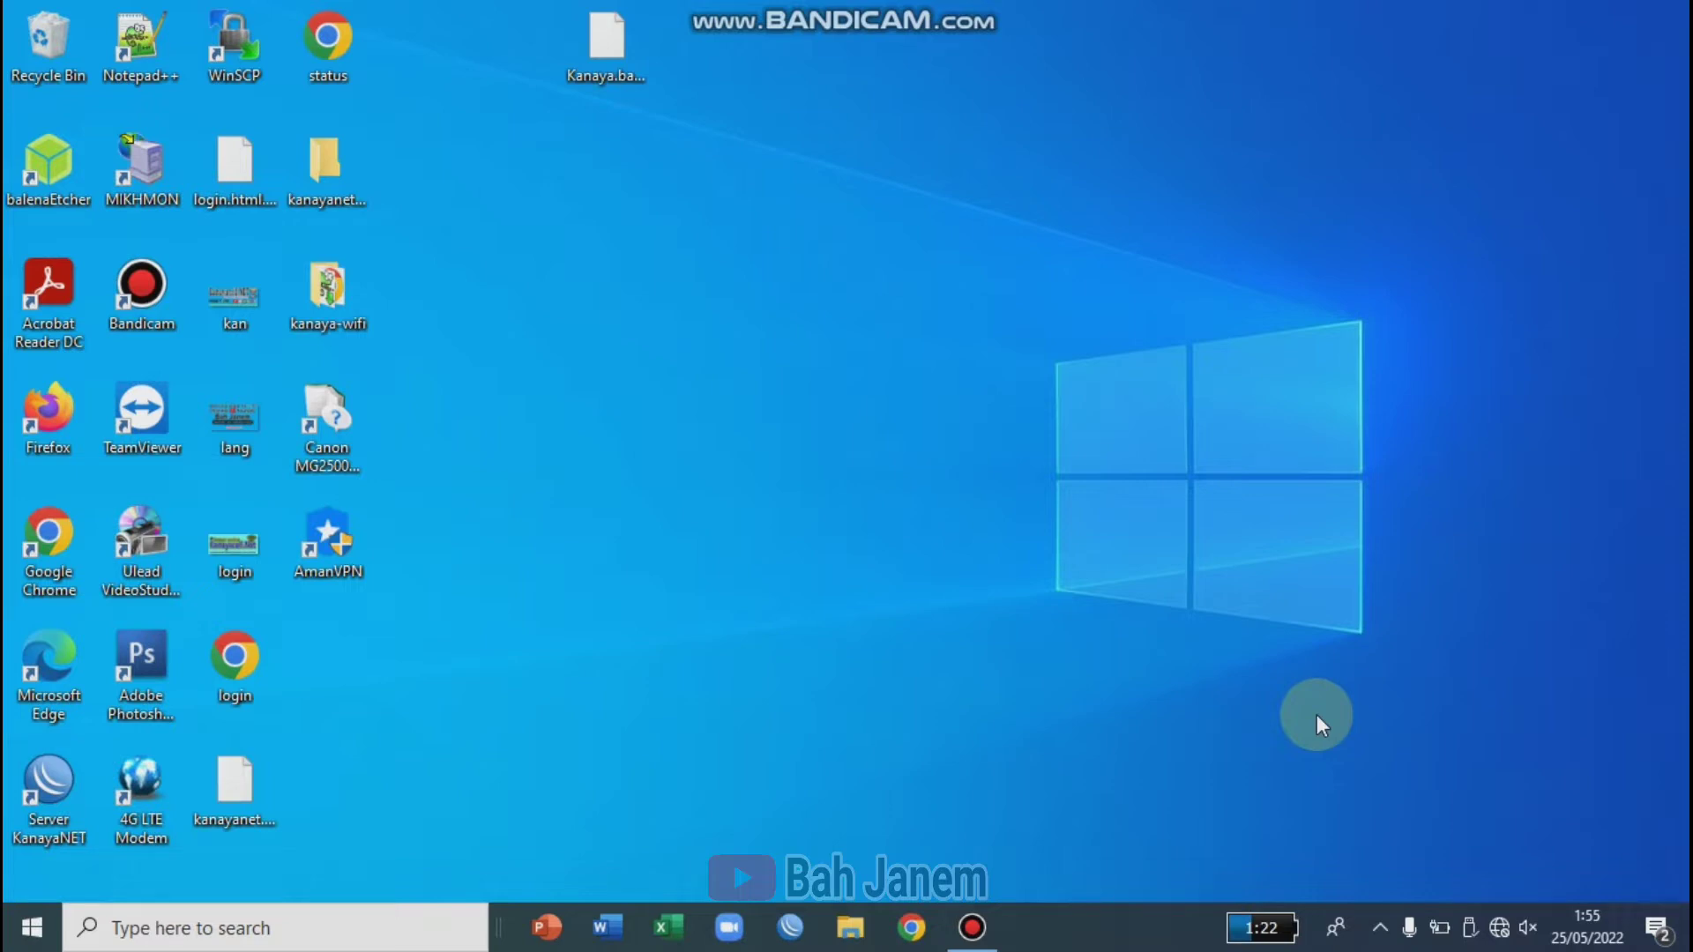
Open Network & Internet settings from the tray network icon to view Ethernet 2's status.
mouse_move(1502, 931)
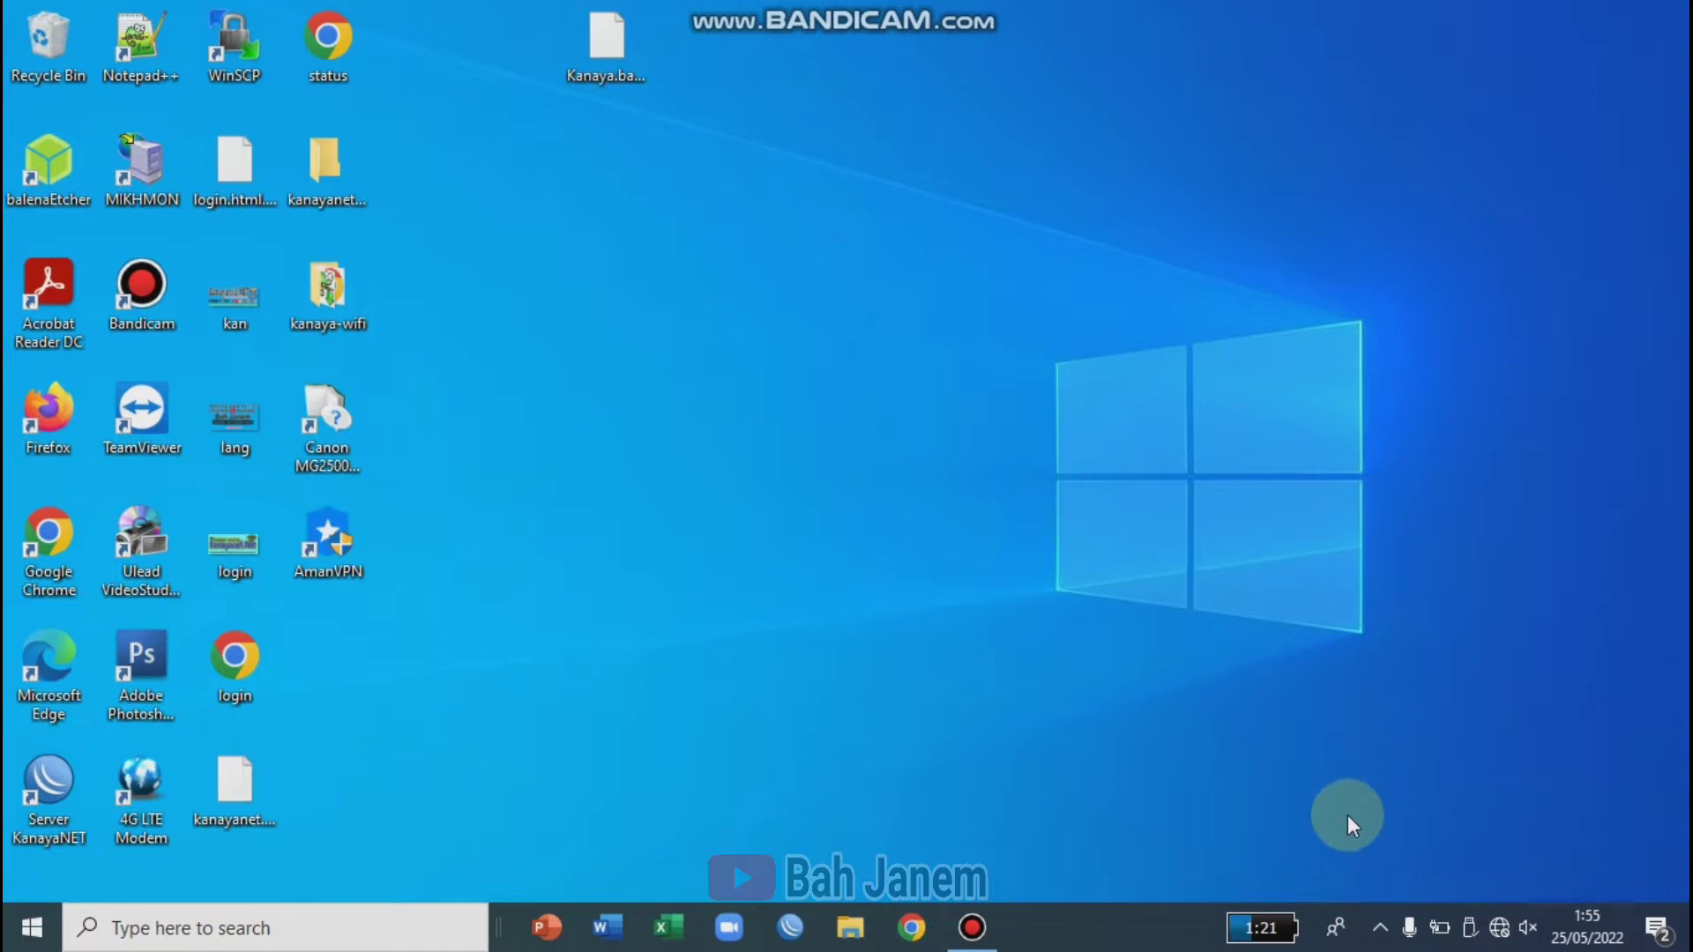
click(37, 928)
mouse_move(39, 813)
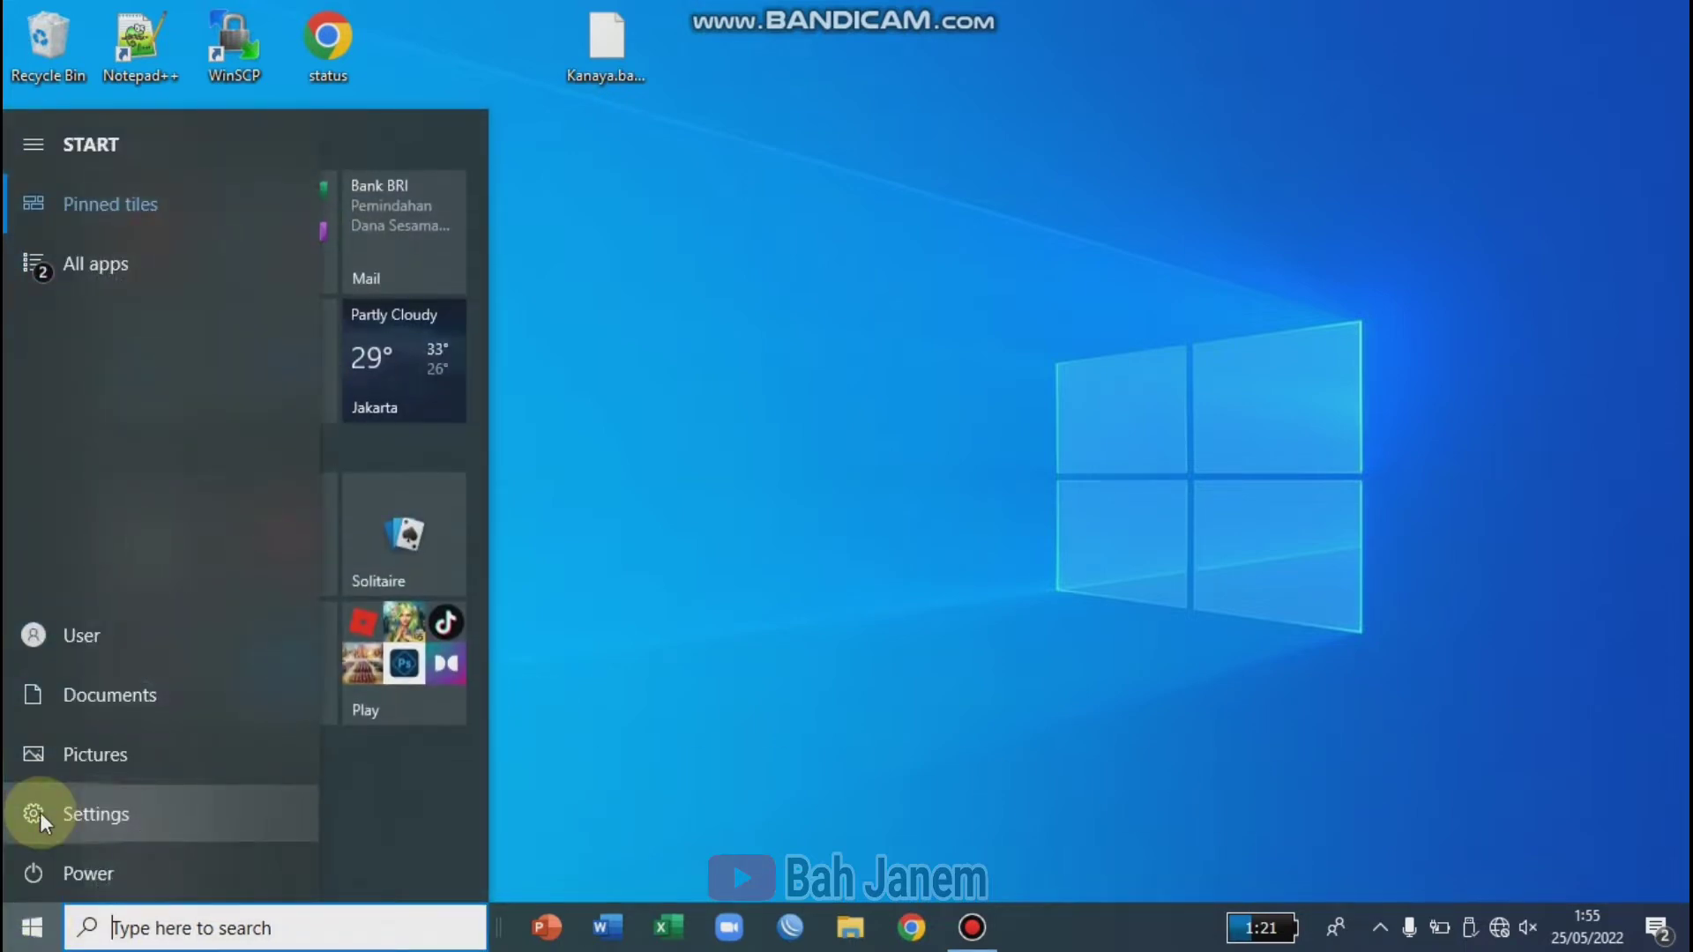
click(1145, 862)
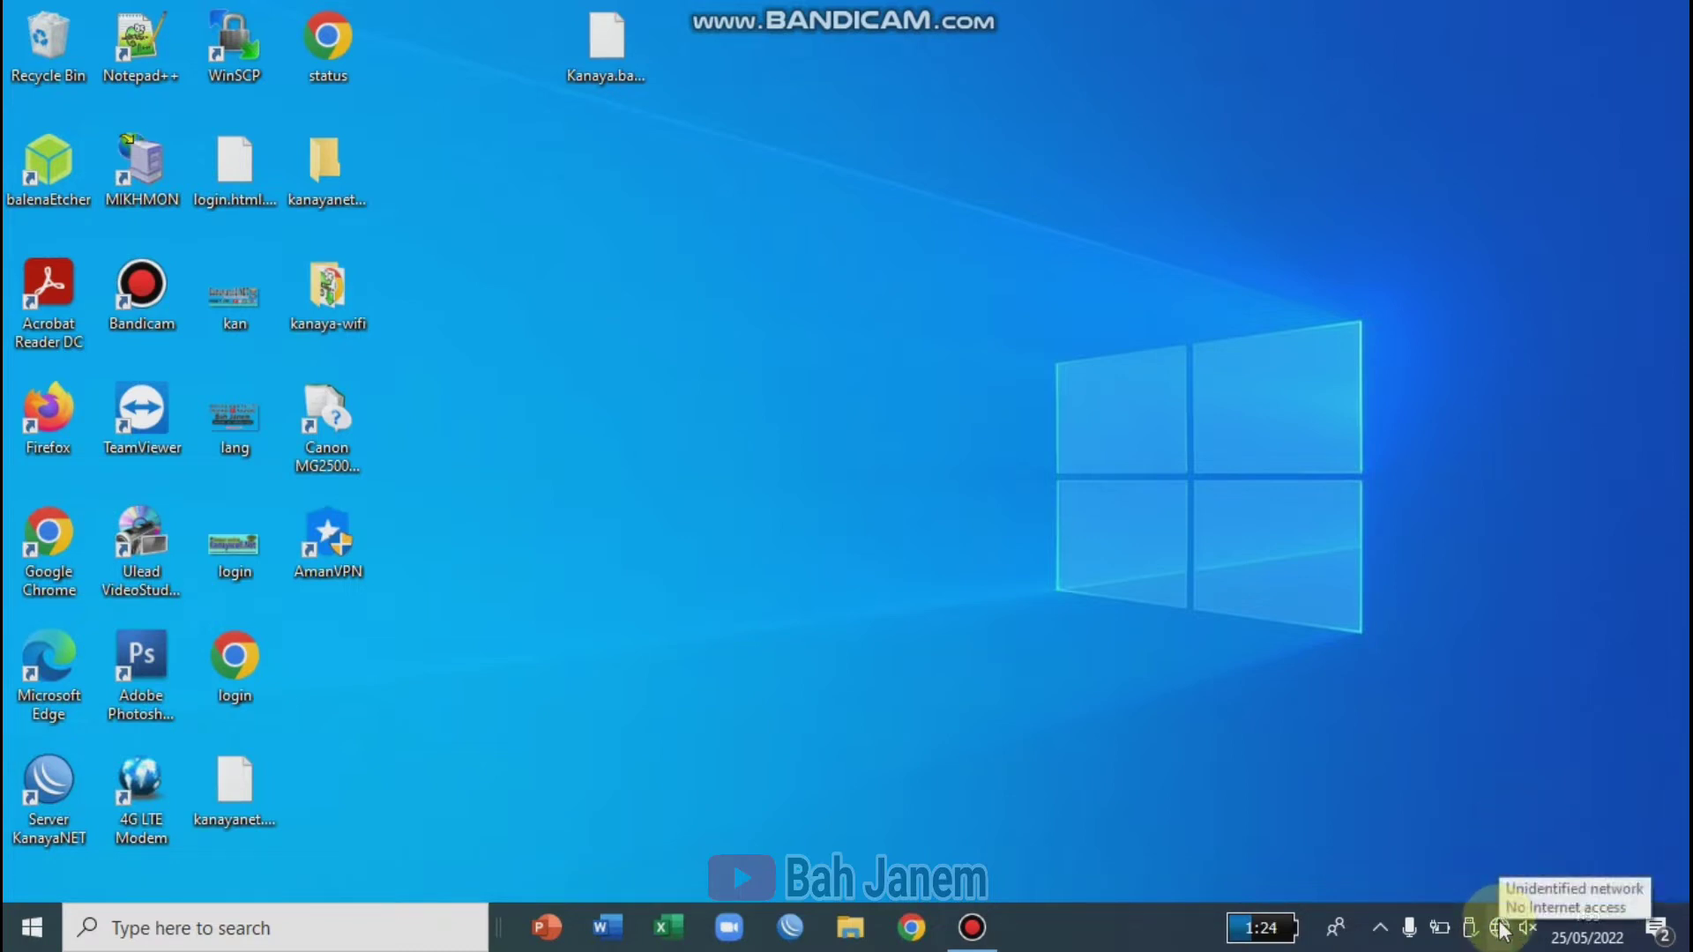
right_click(1500, 925)
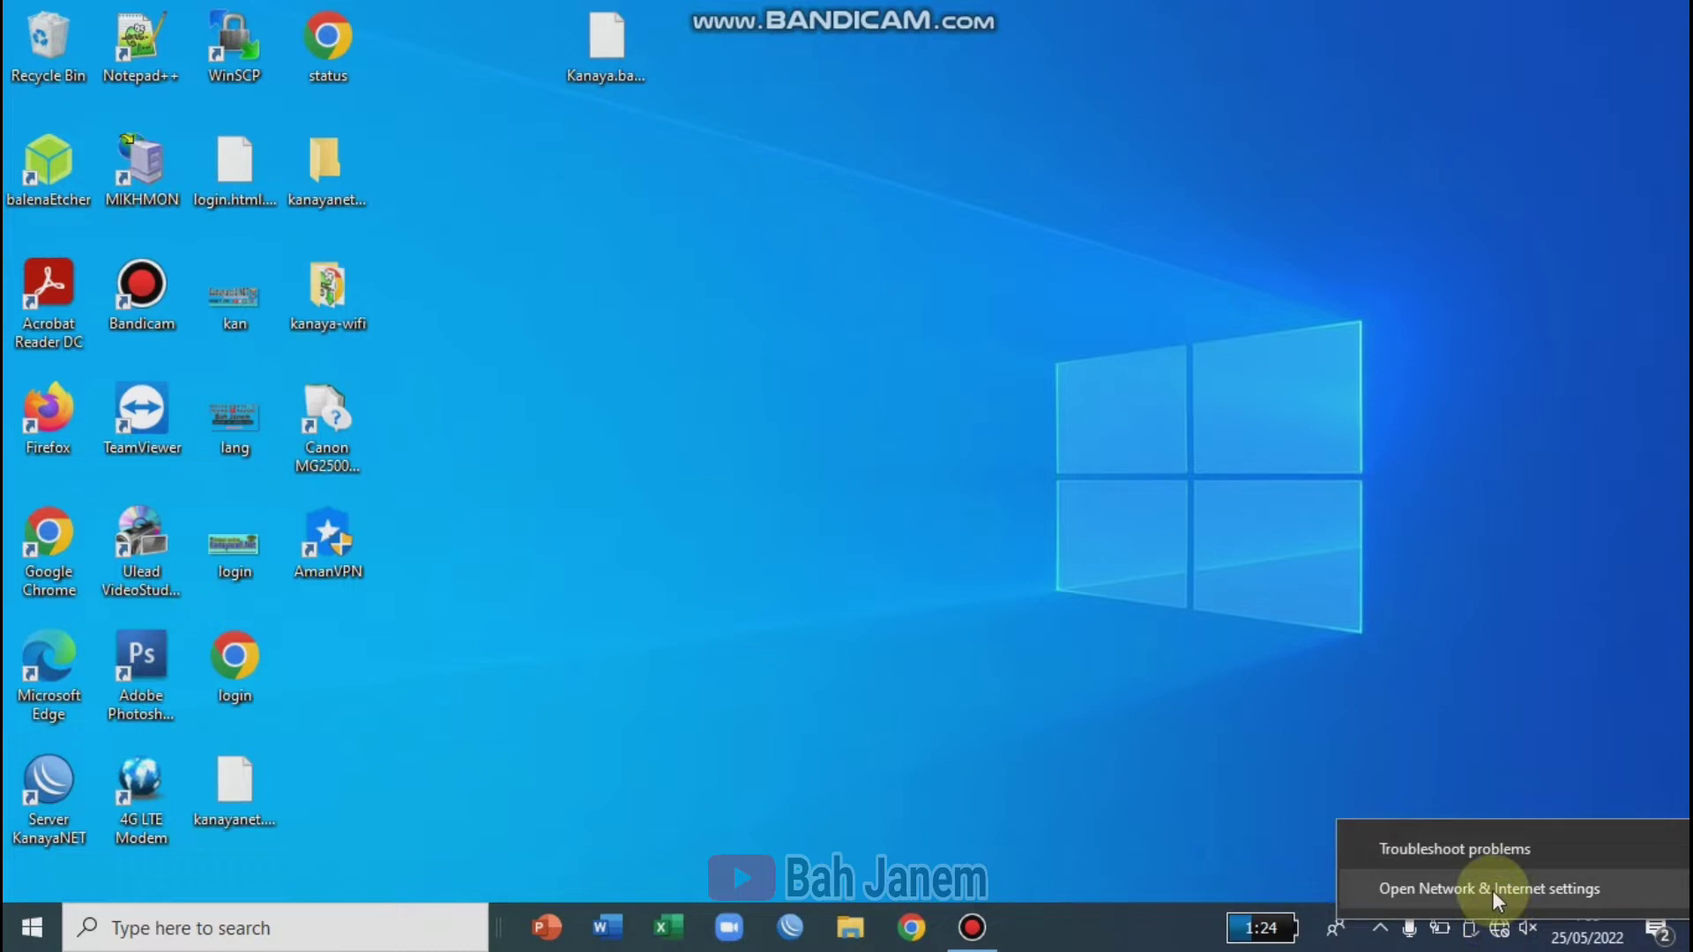
click(1494, 891)
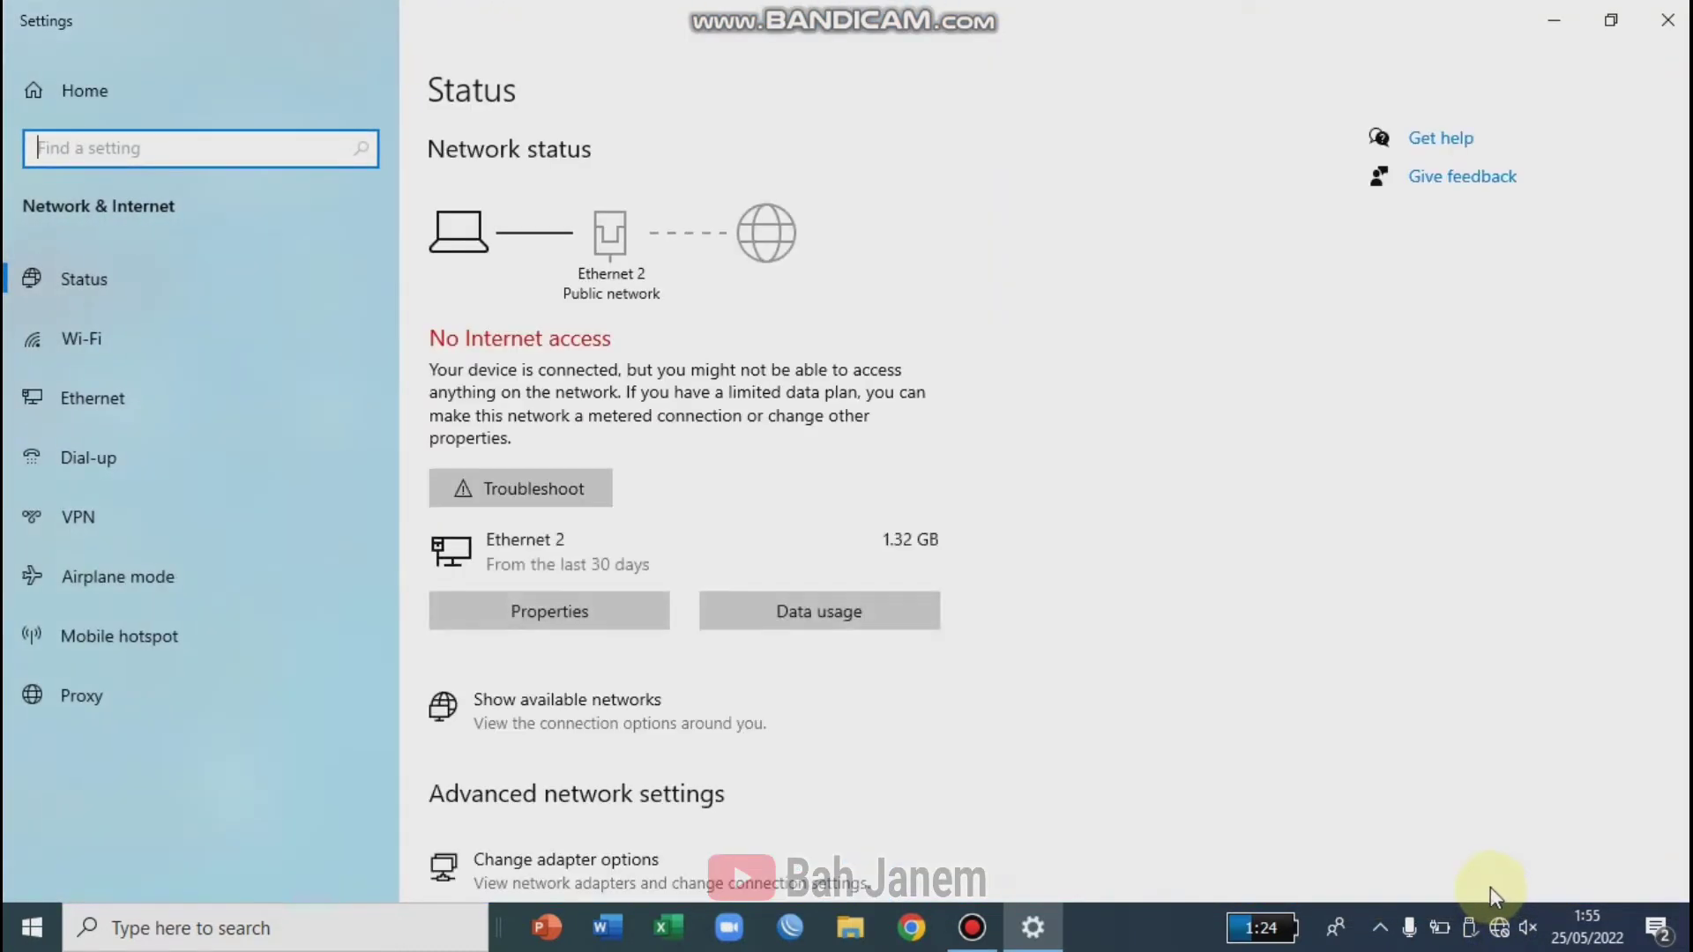
Open the Ethernet 2 adapter's Properties via Ethernet > Change adapter options.
click(76, 399)
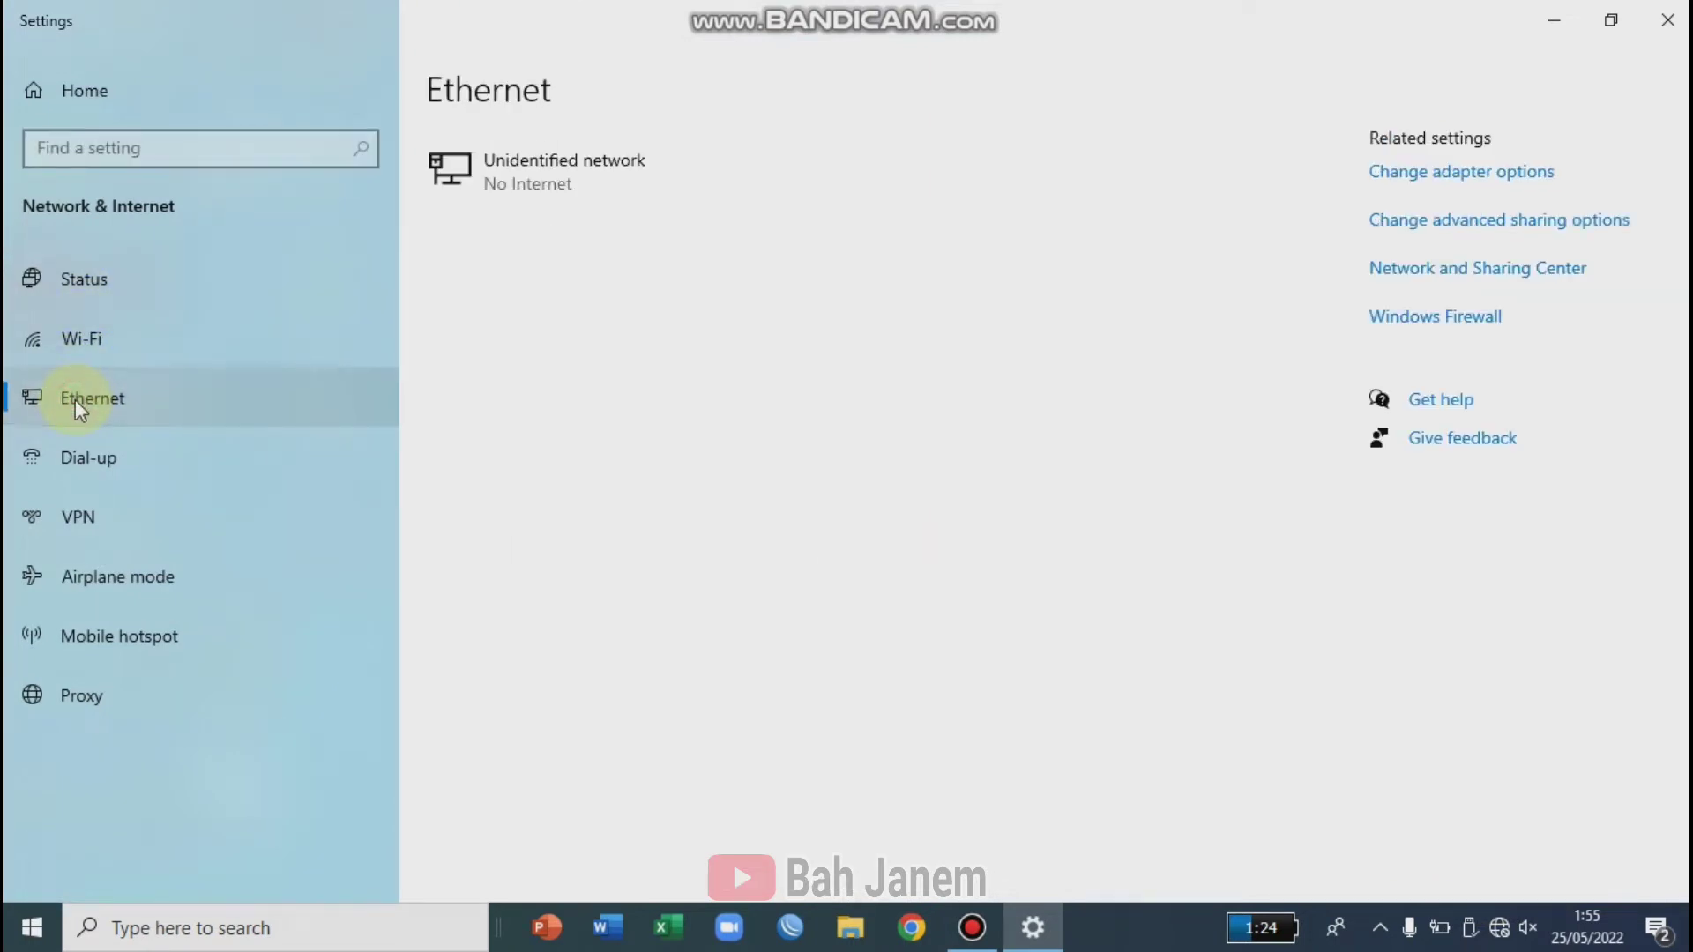
click(1490, 185)
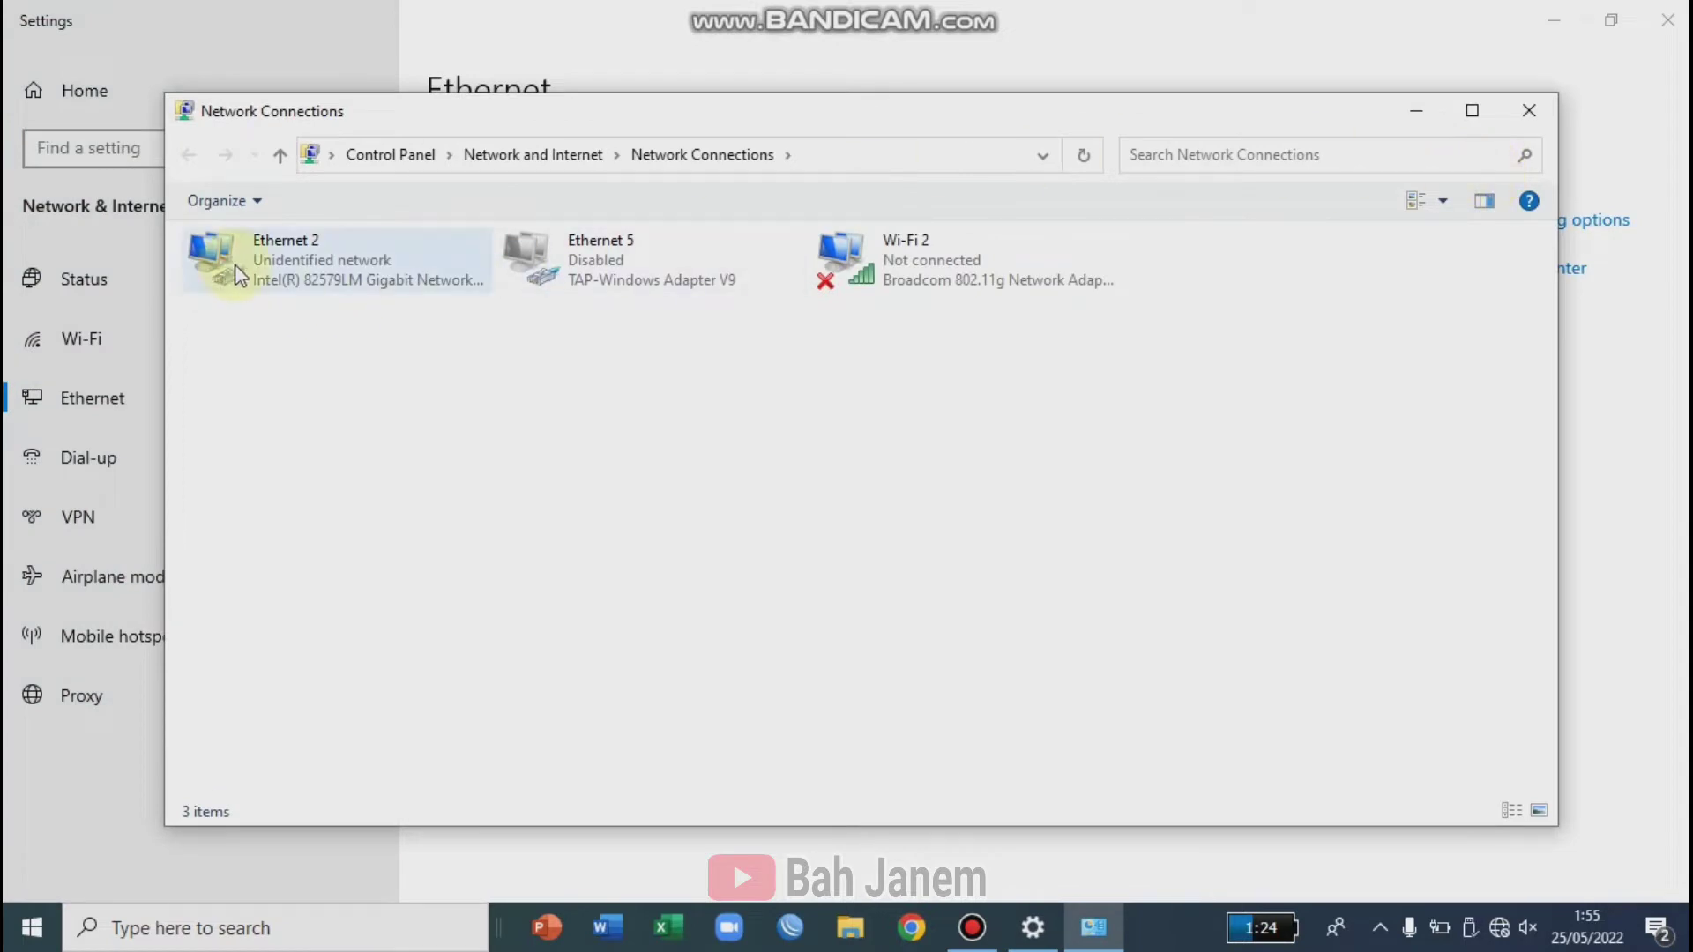
right_click(286, 245)
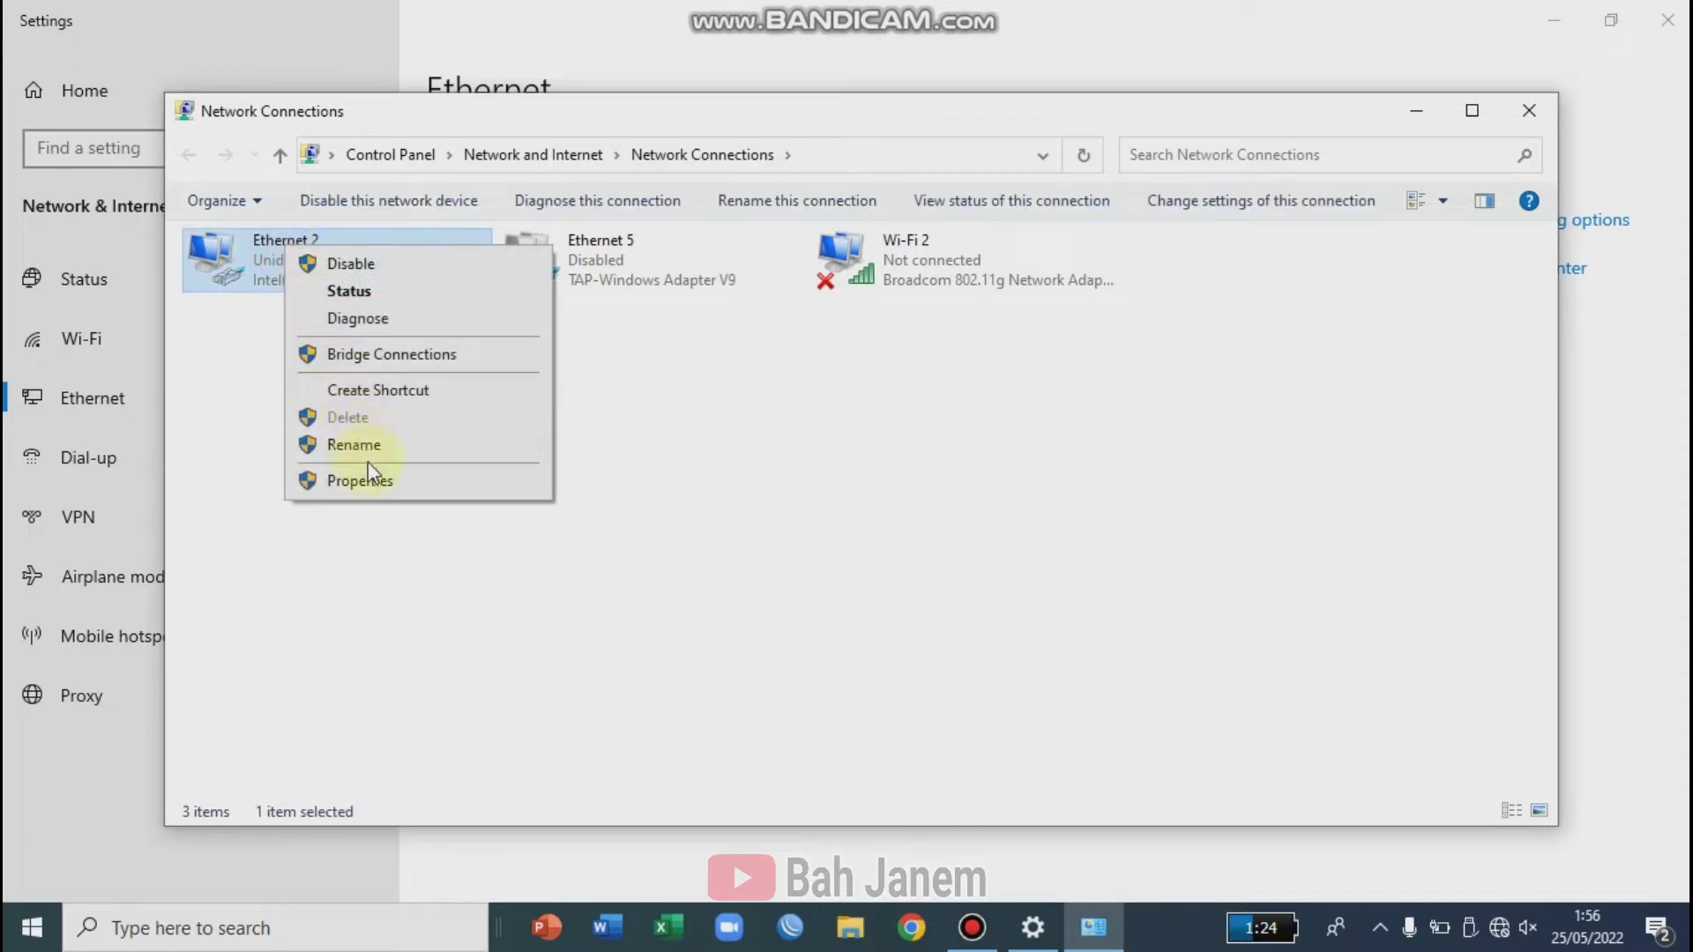
click(372, 480)
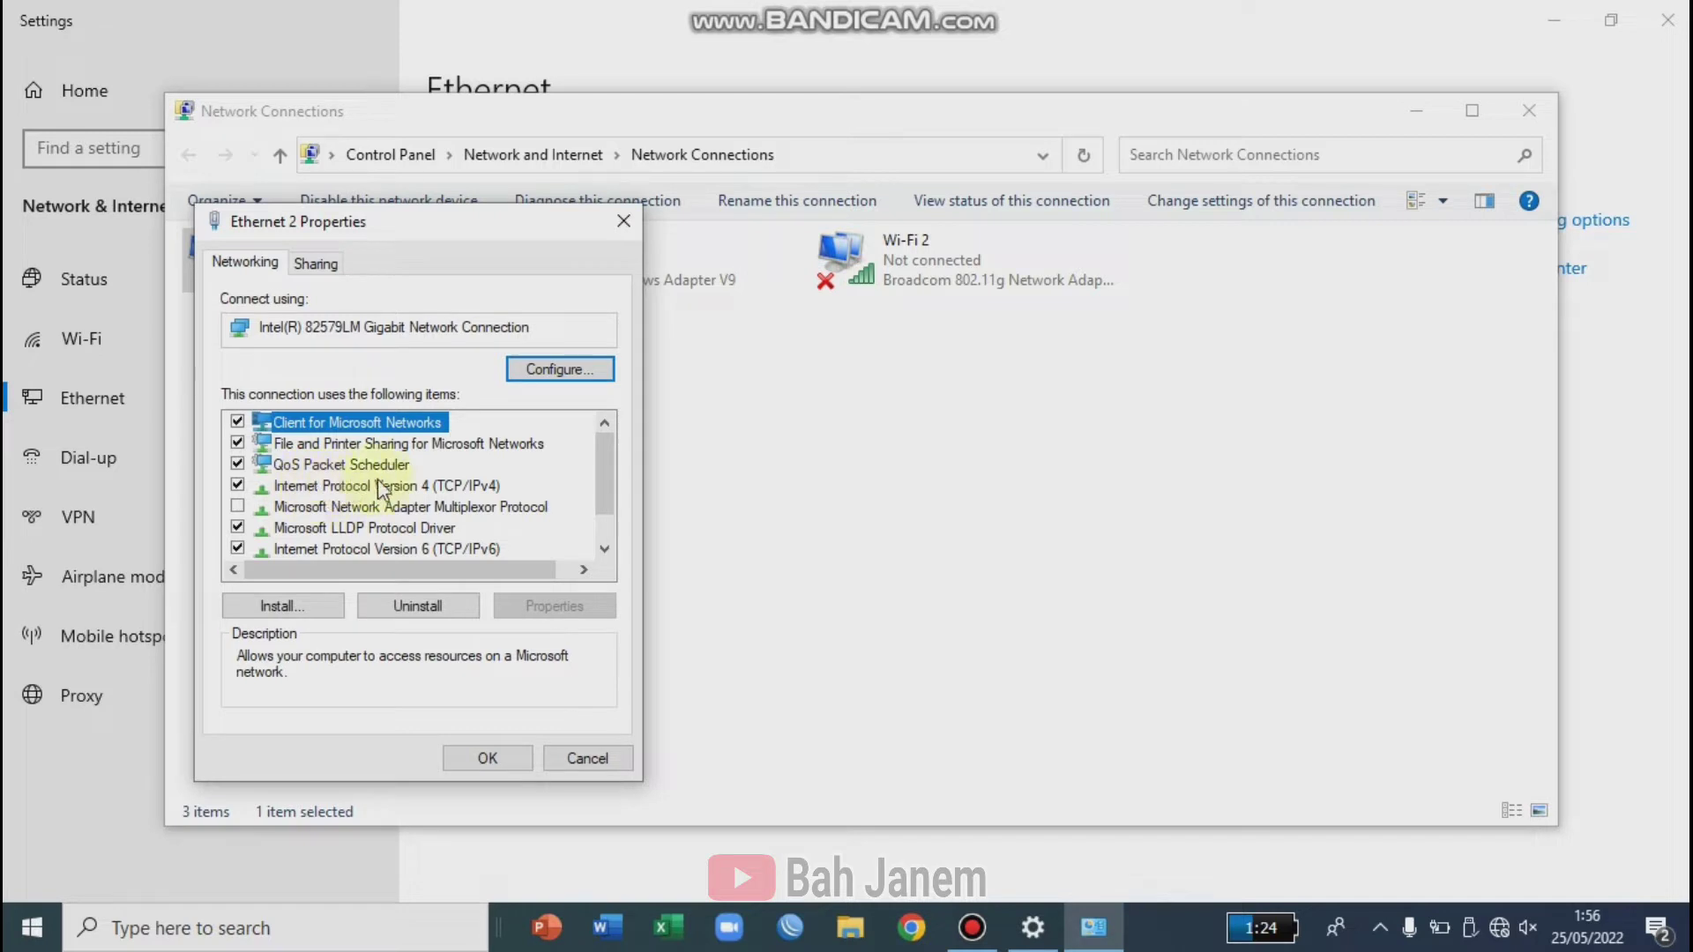
In TCP/IPv4 properties, set static IP 192.168.2.2, mask 255.255.255.0, gateway 192.168.2.1, and confirm.
double_click(469, 489)
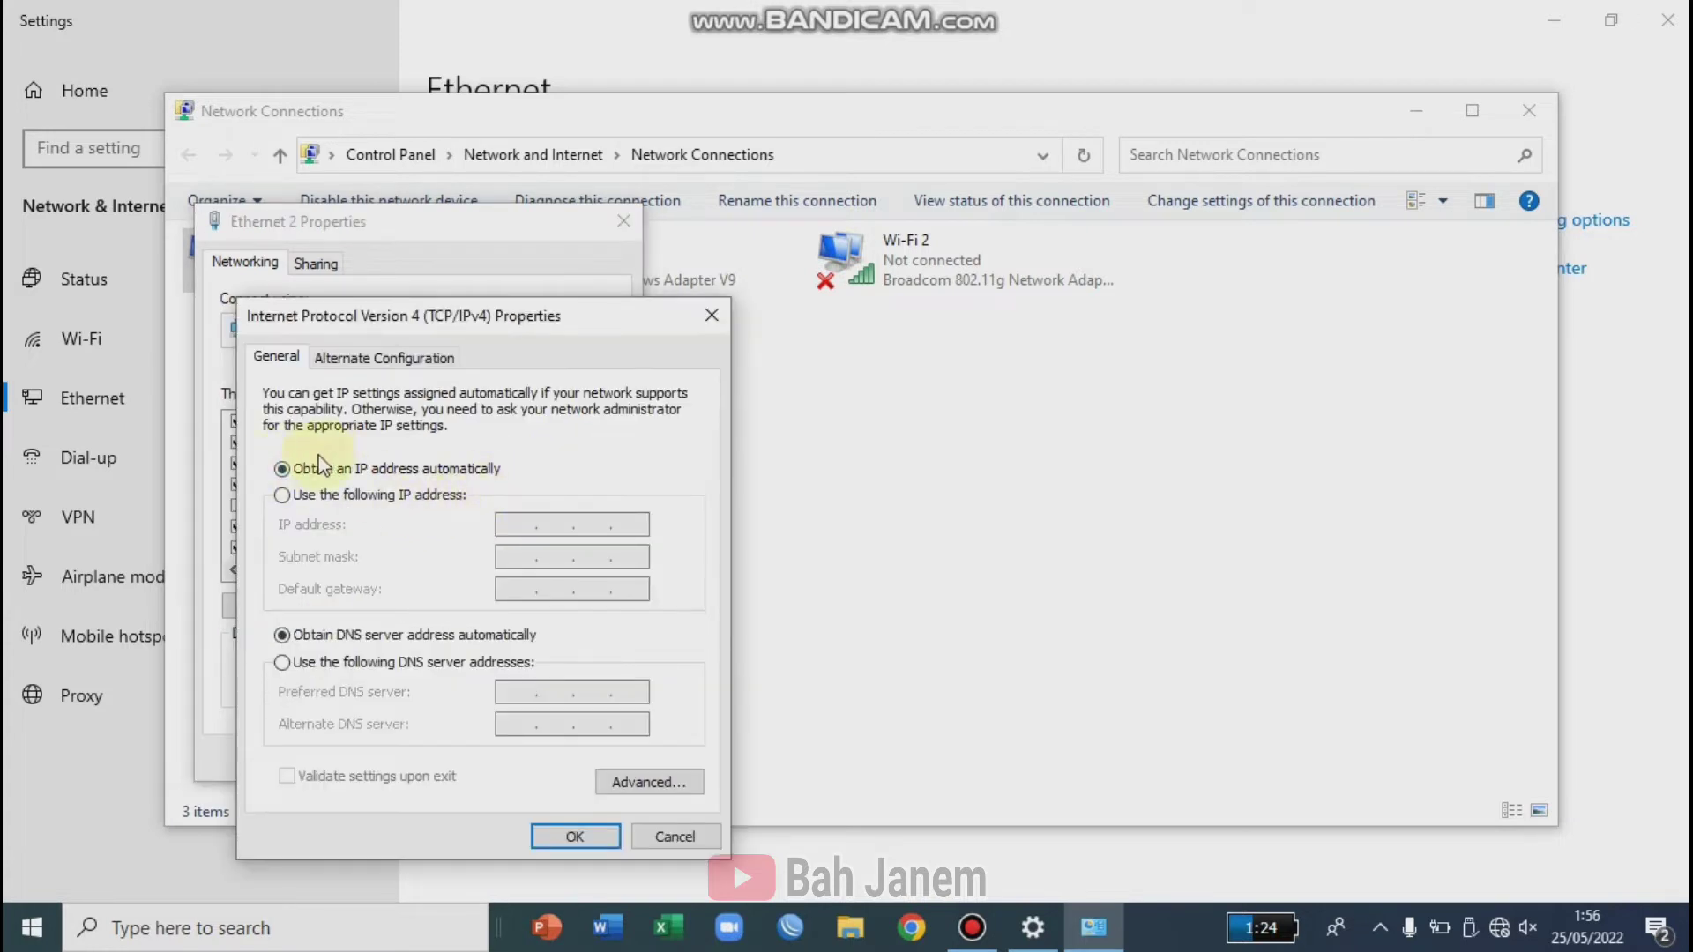
click(294, 495)
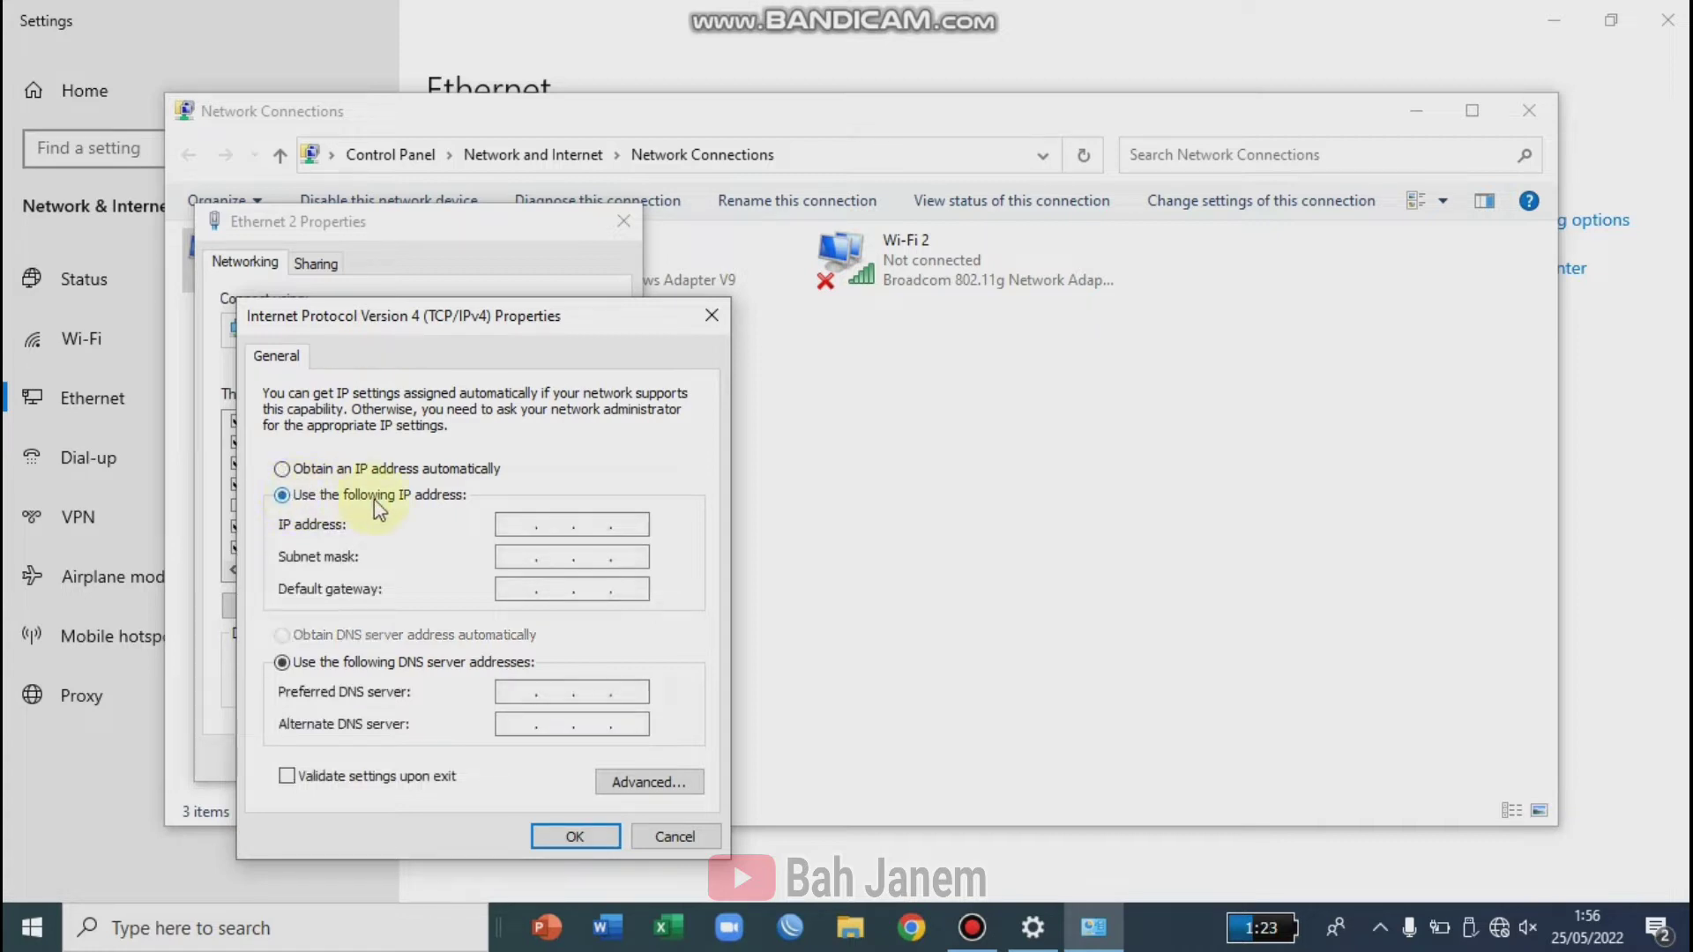
click(523, 527)
text(192 . 168 . 2 . 2)
click(517, 558)
click(522, 588)
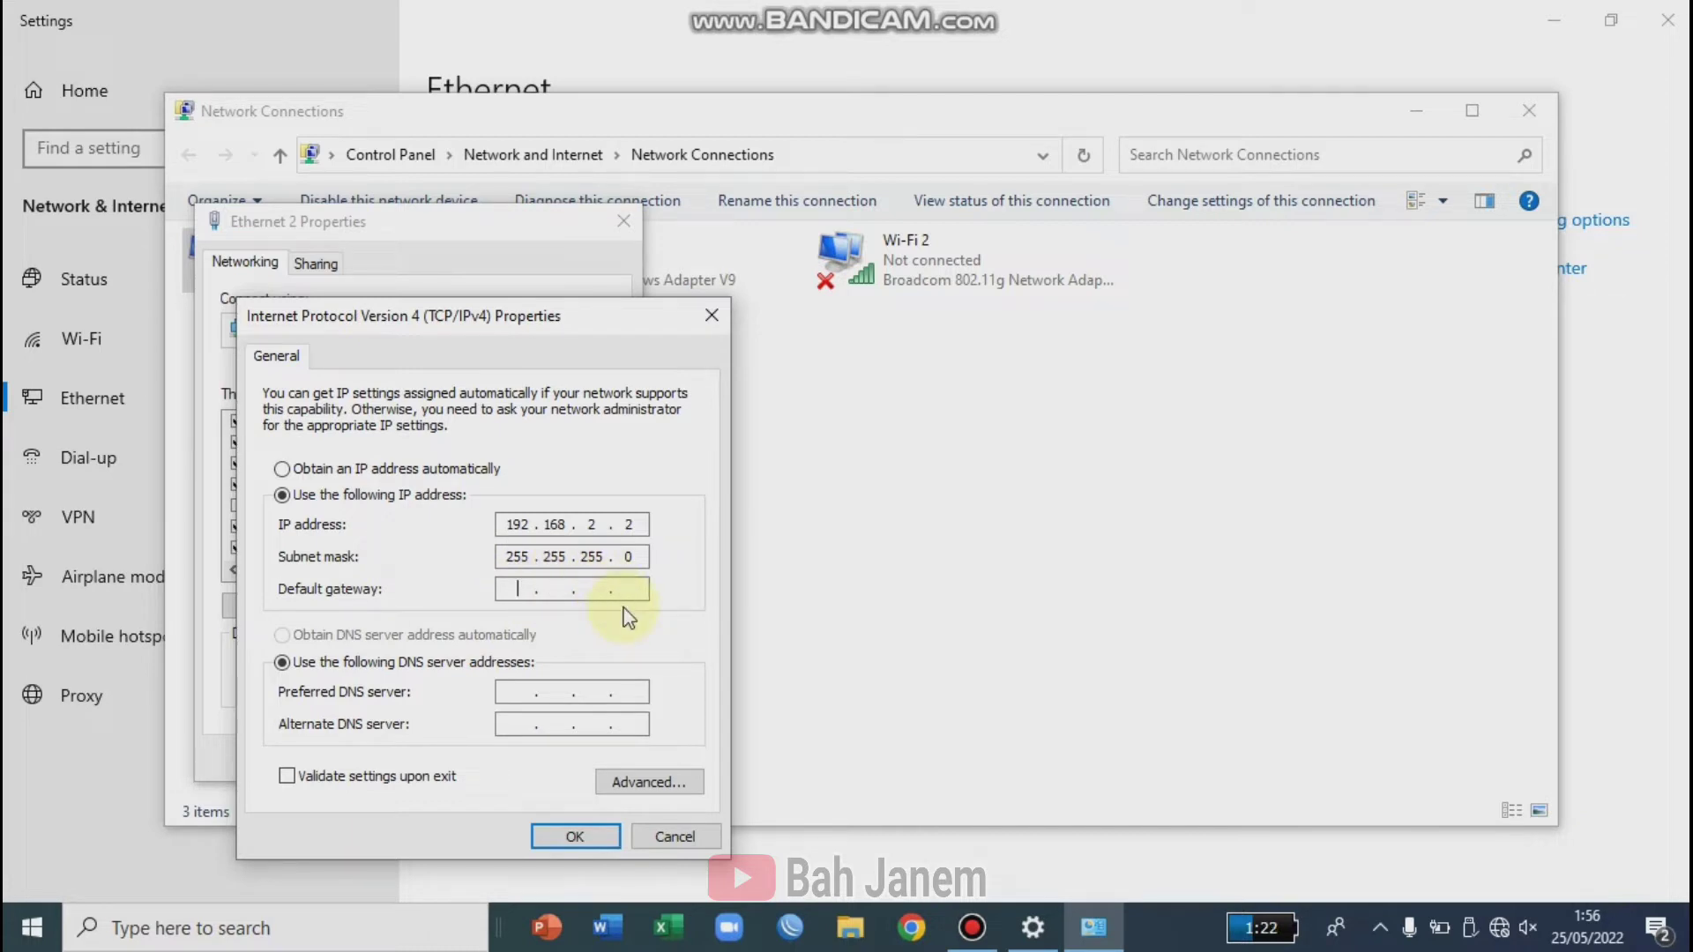
text(192 . 168 . 8)
key(BackSpace)
text(2.1)
click(585, 836)
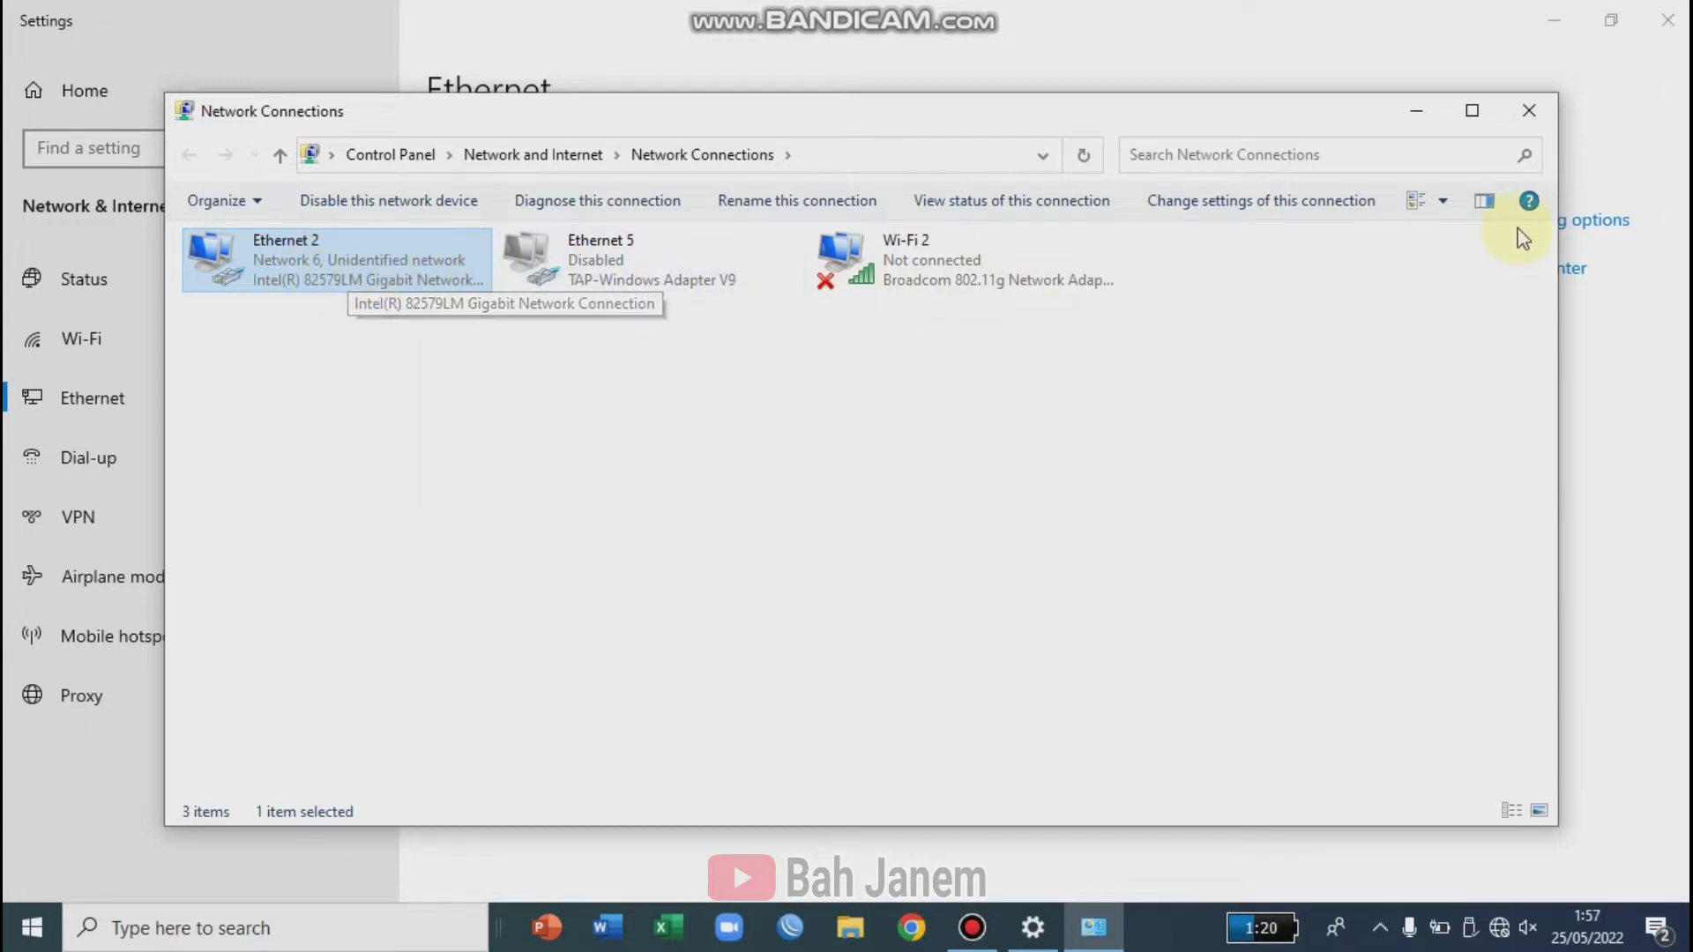
Close the Network Connections and Settings windows and check the tray network status.
click(1529, 110)
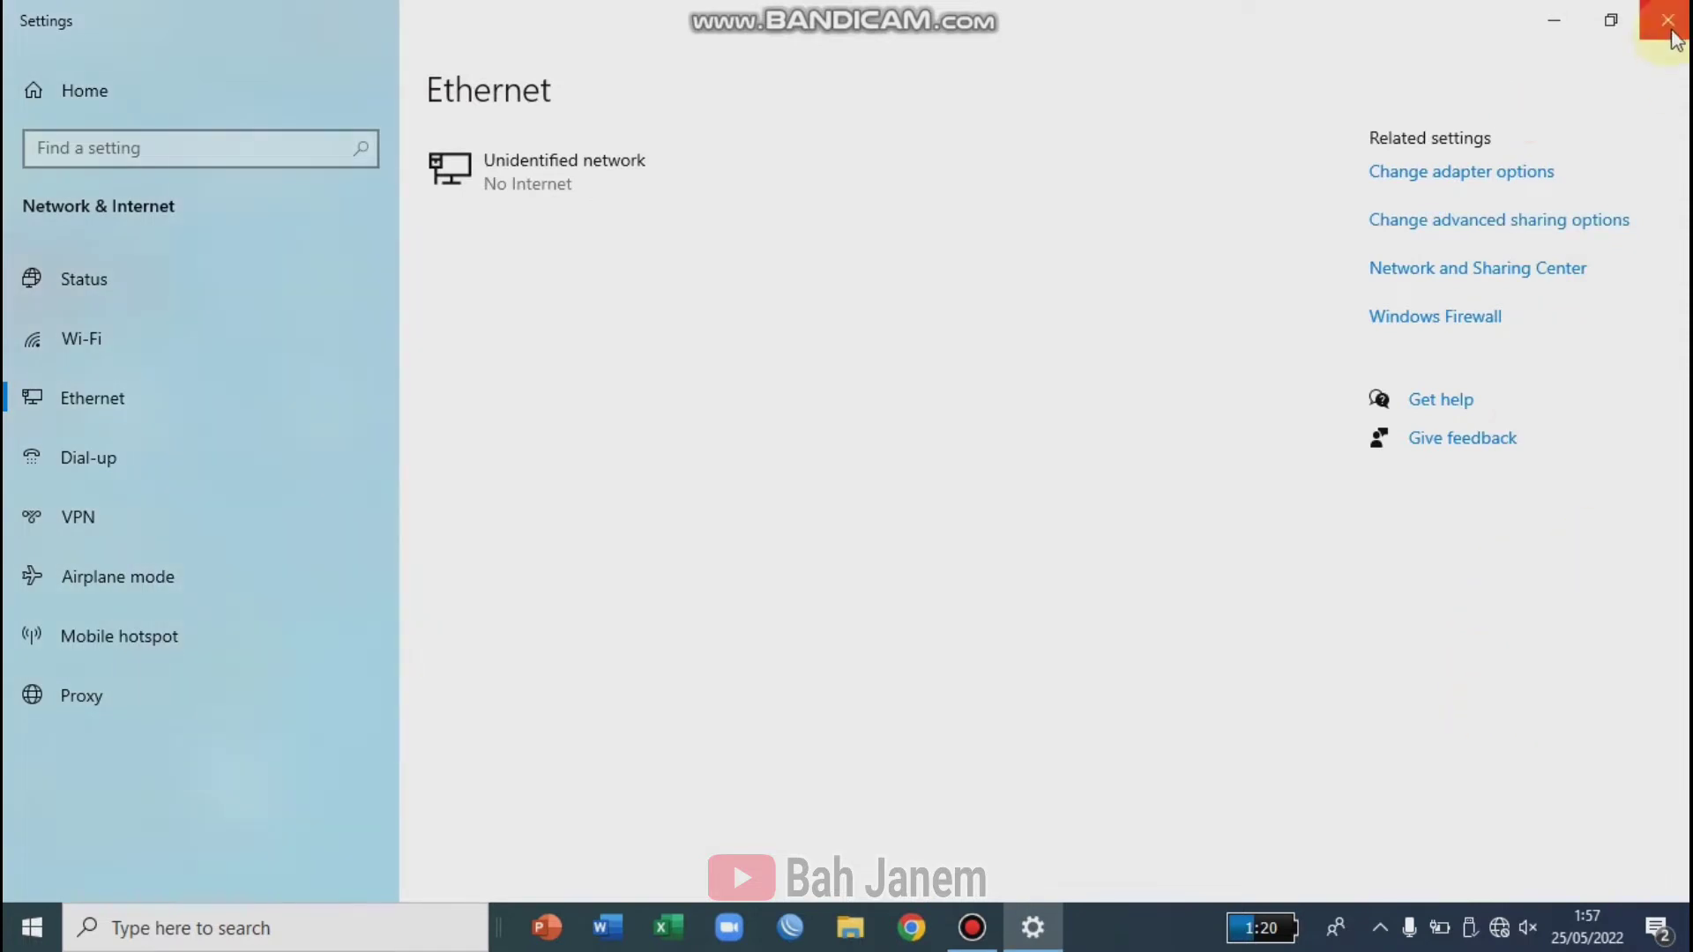
click(1667, 20)
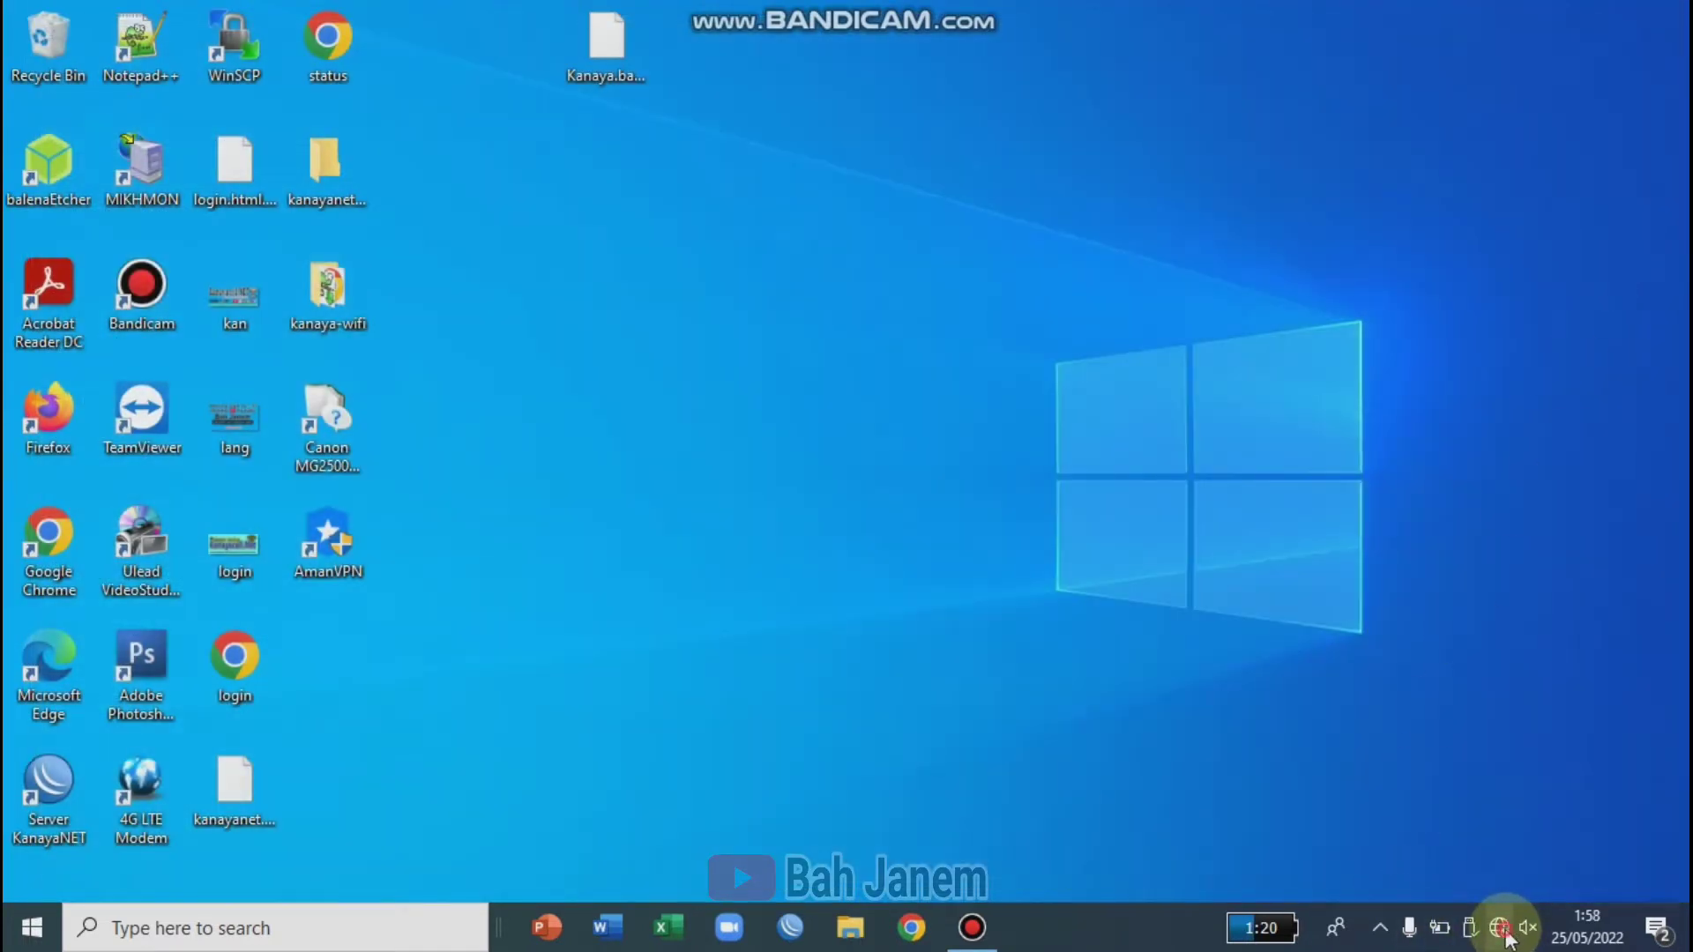
click(1501, 929)
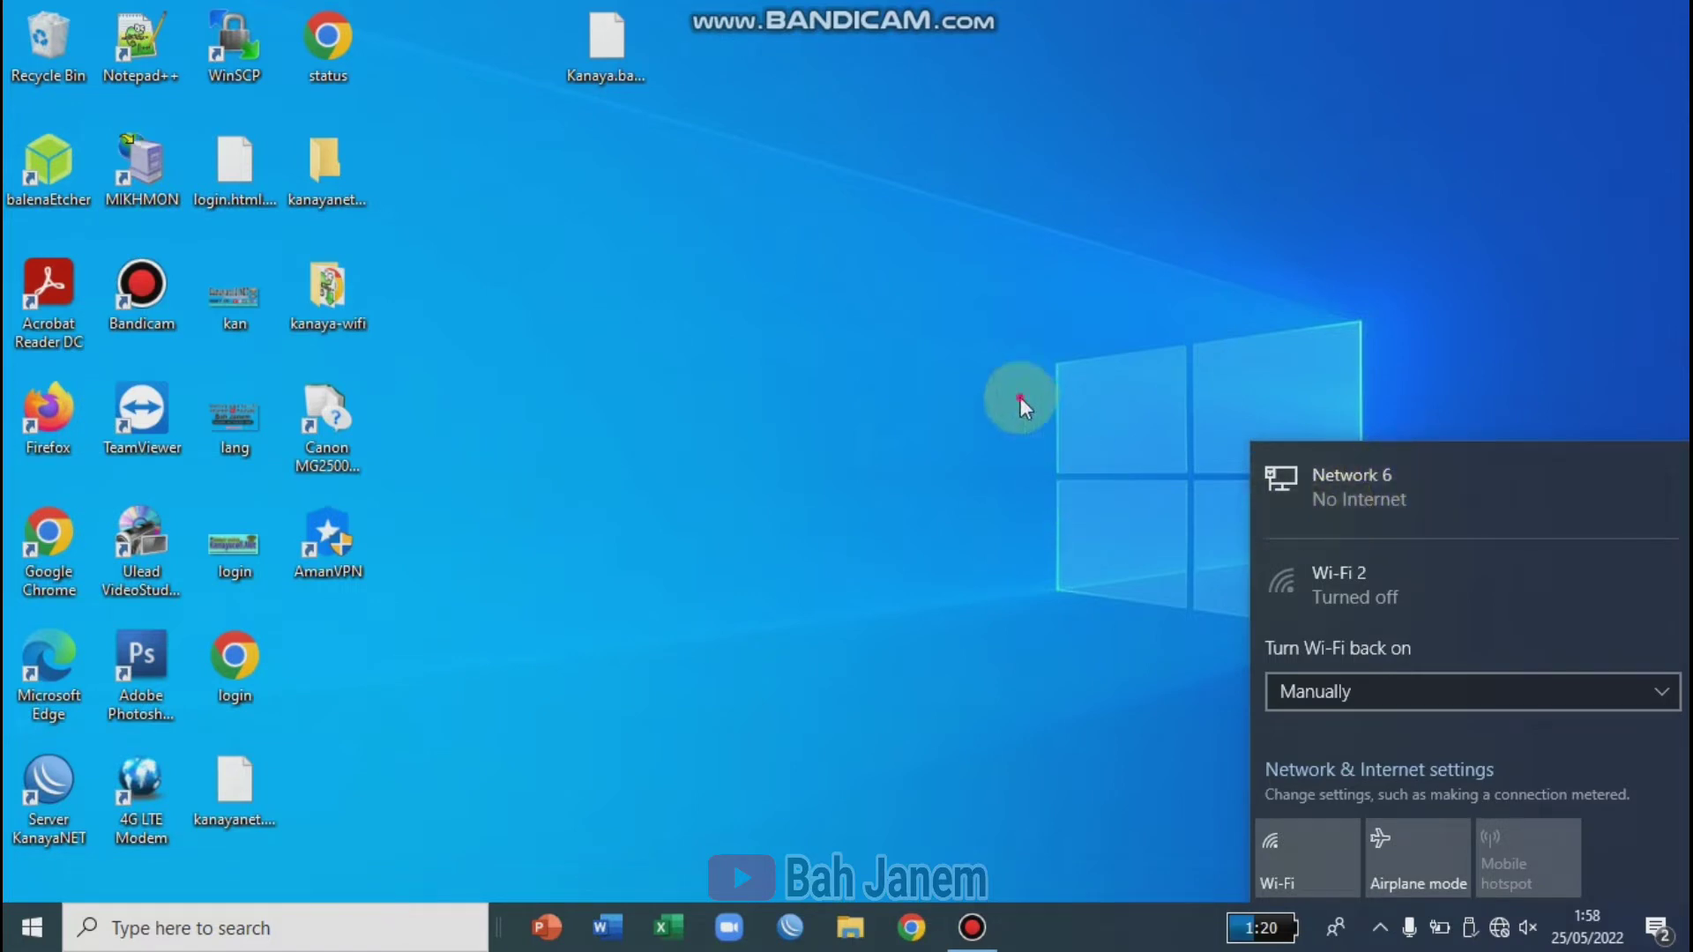
click(970, 388)
Refresh the desktop and launch Google Chrome.
right_click(860, 358)
click(918, 430)
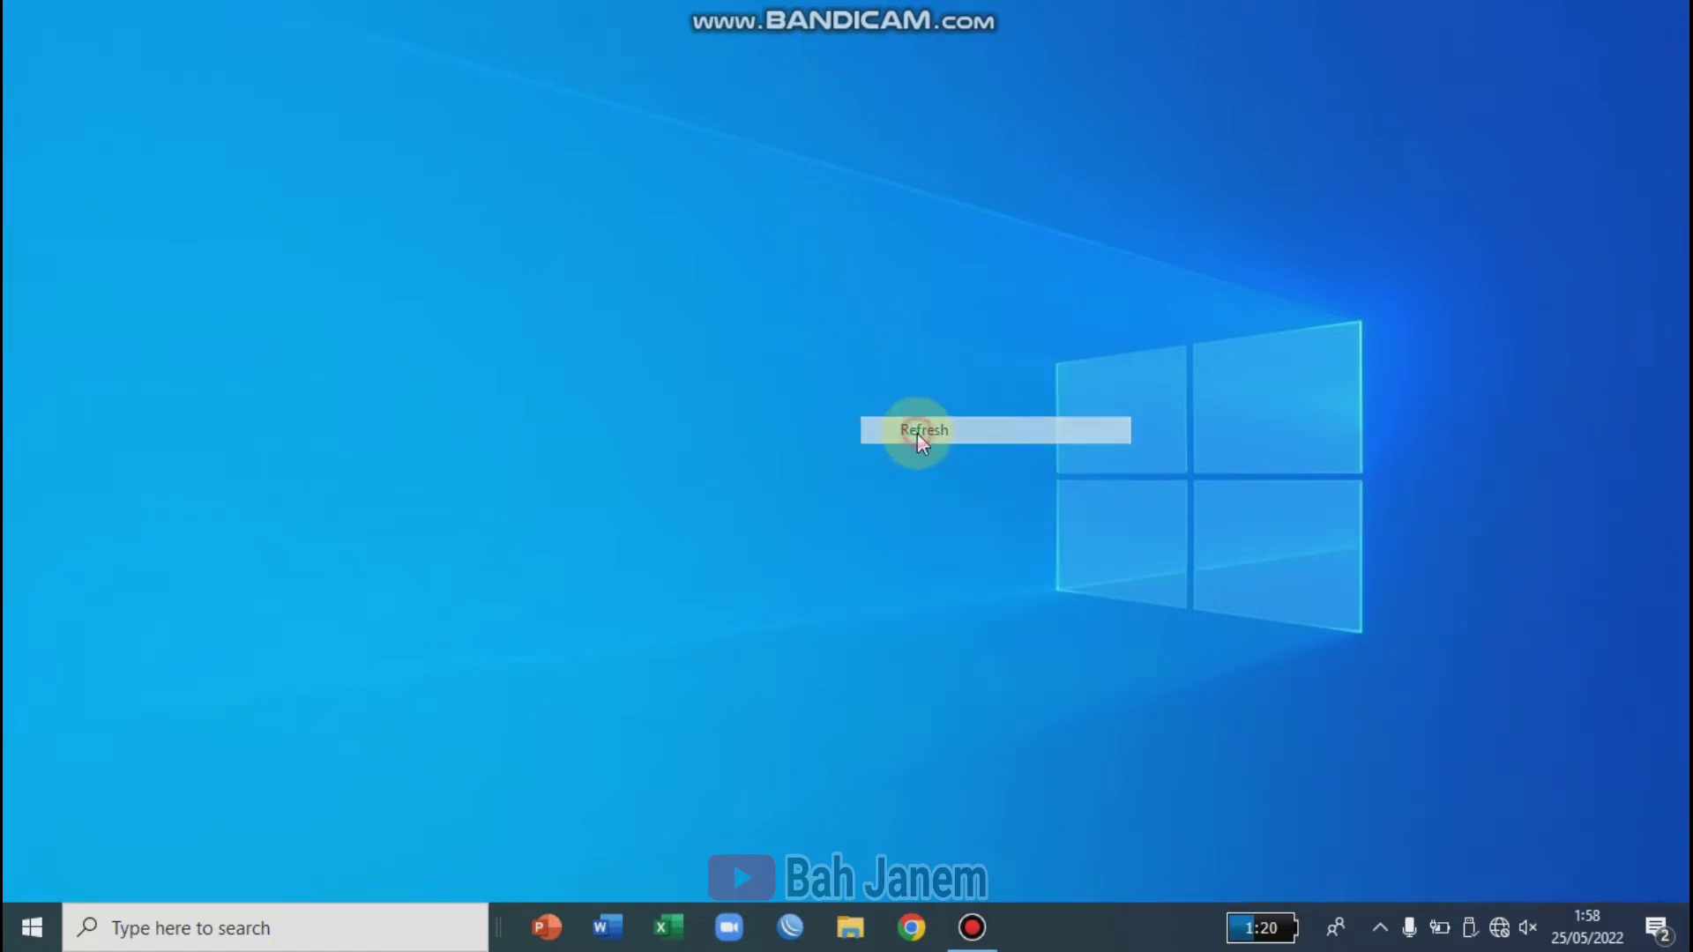
click(913, 928)
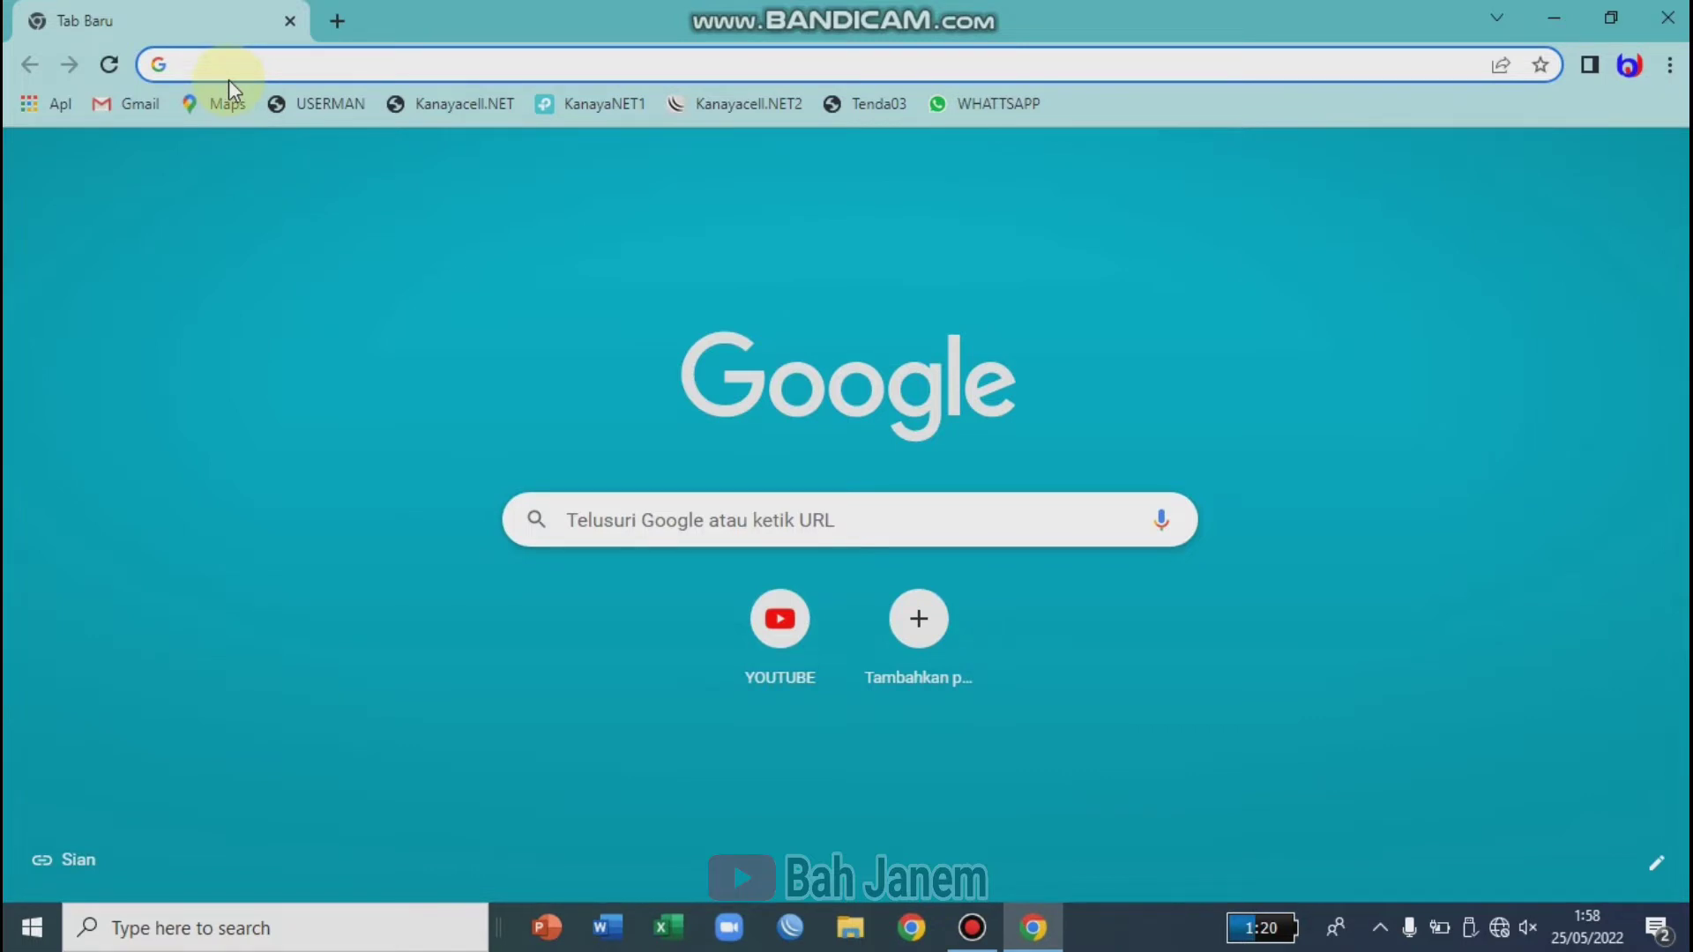
Load 192.168.2.1 and log in with the default administrator user name and password.
text(192.)
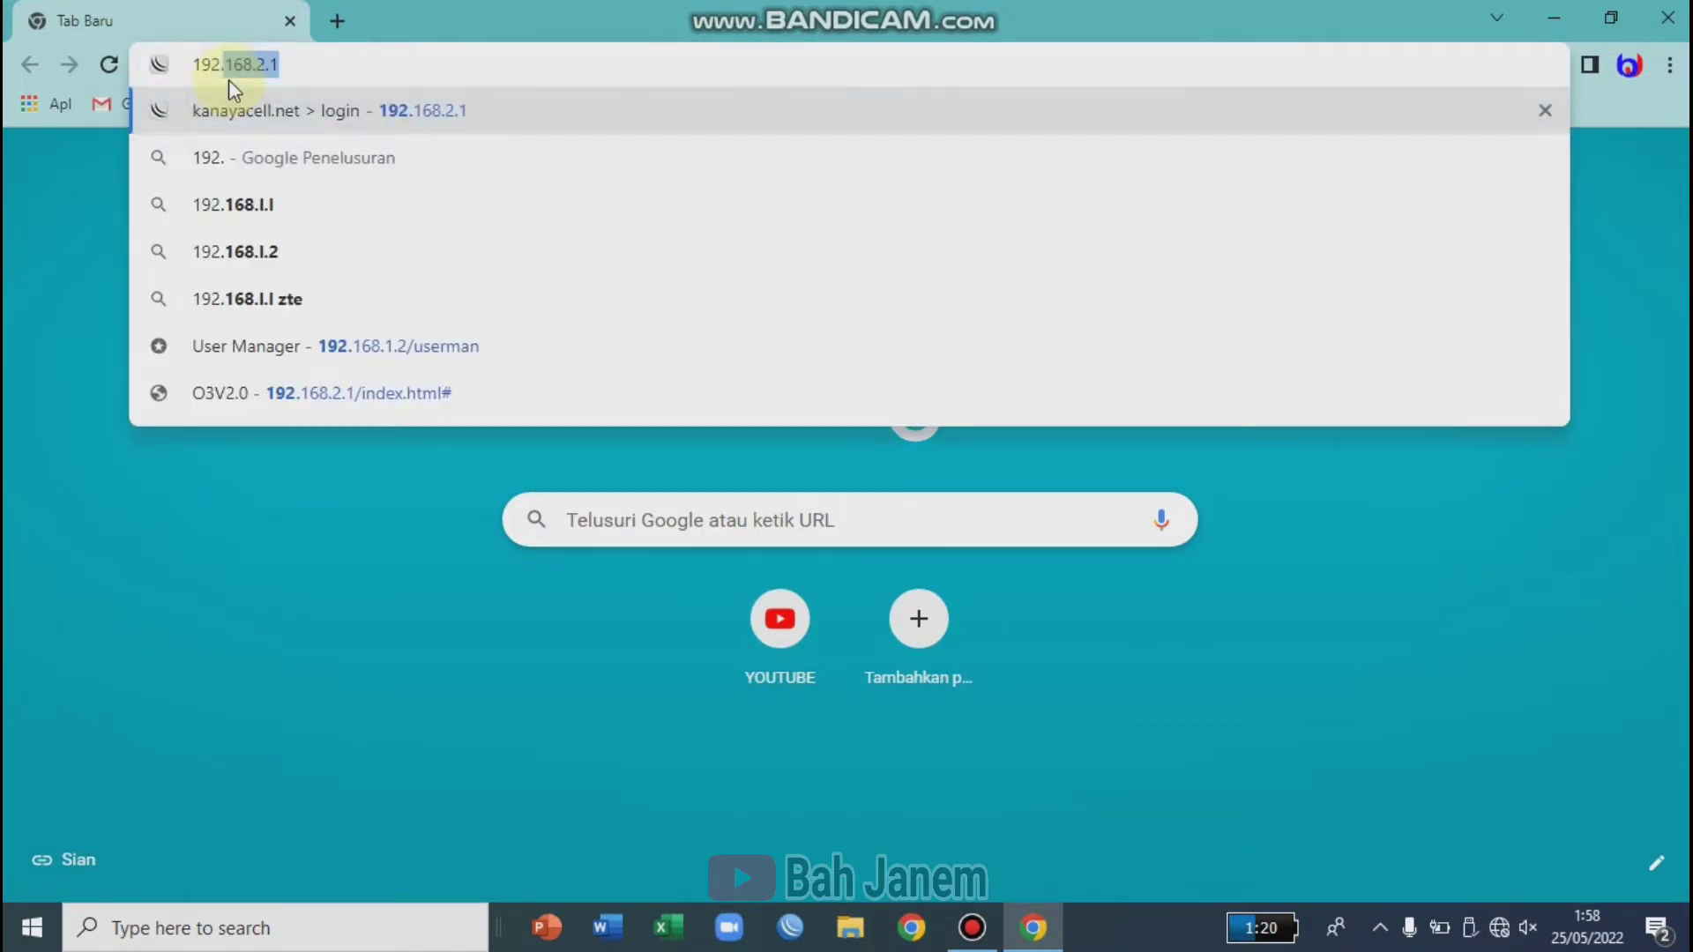
text(168)
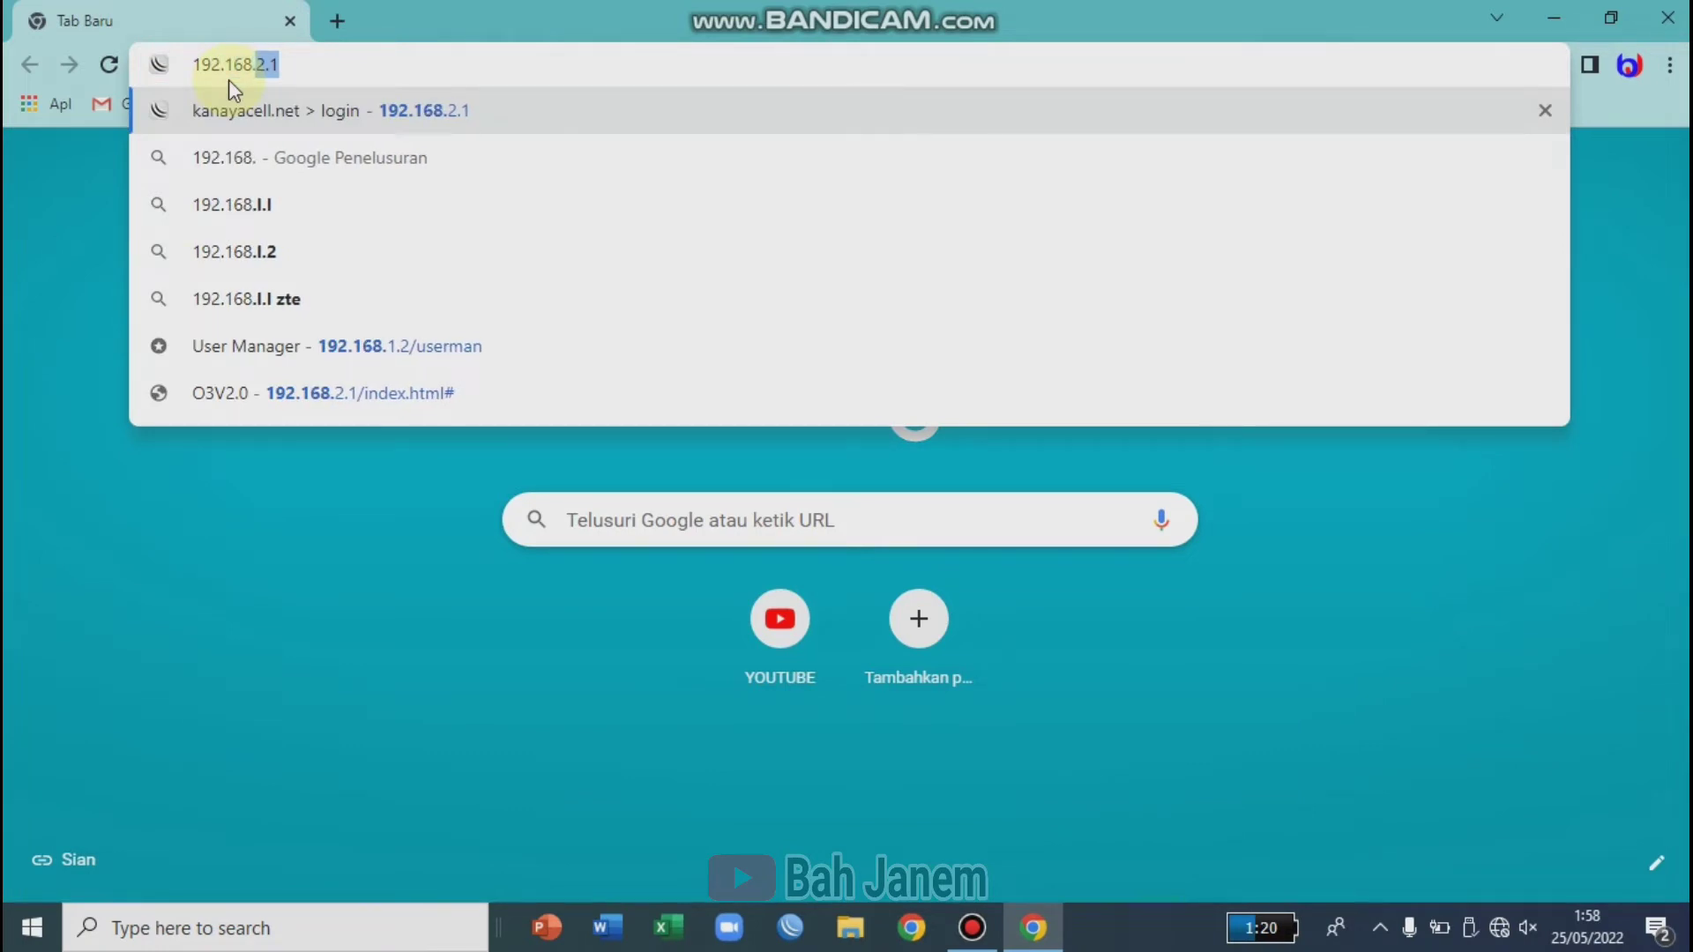
text(.2.1)
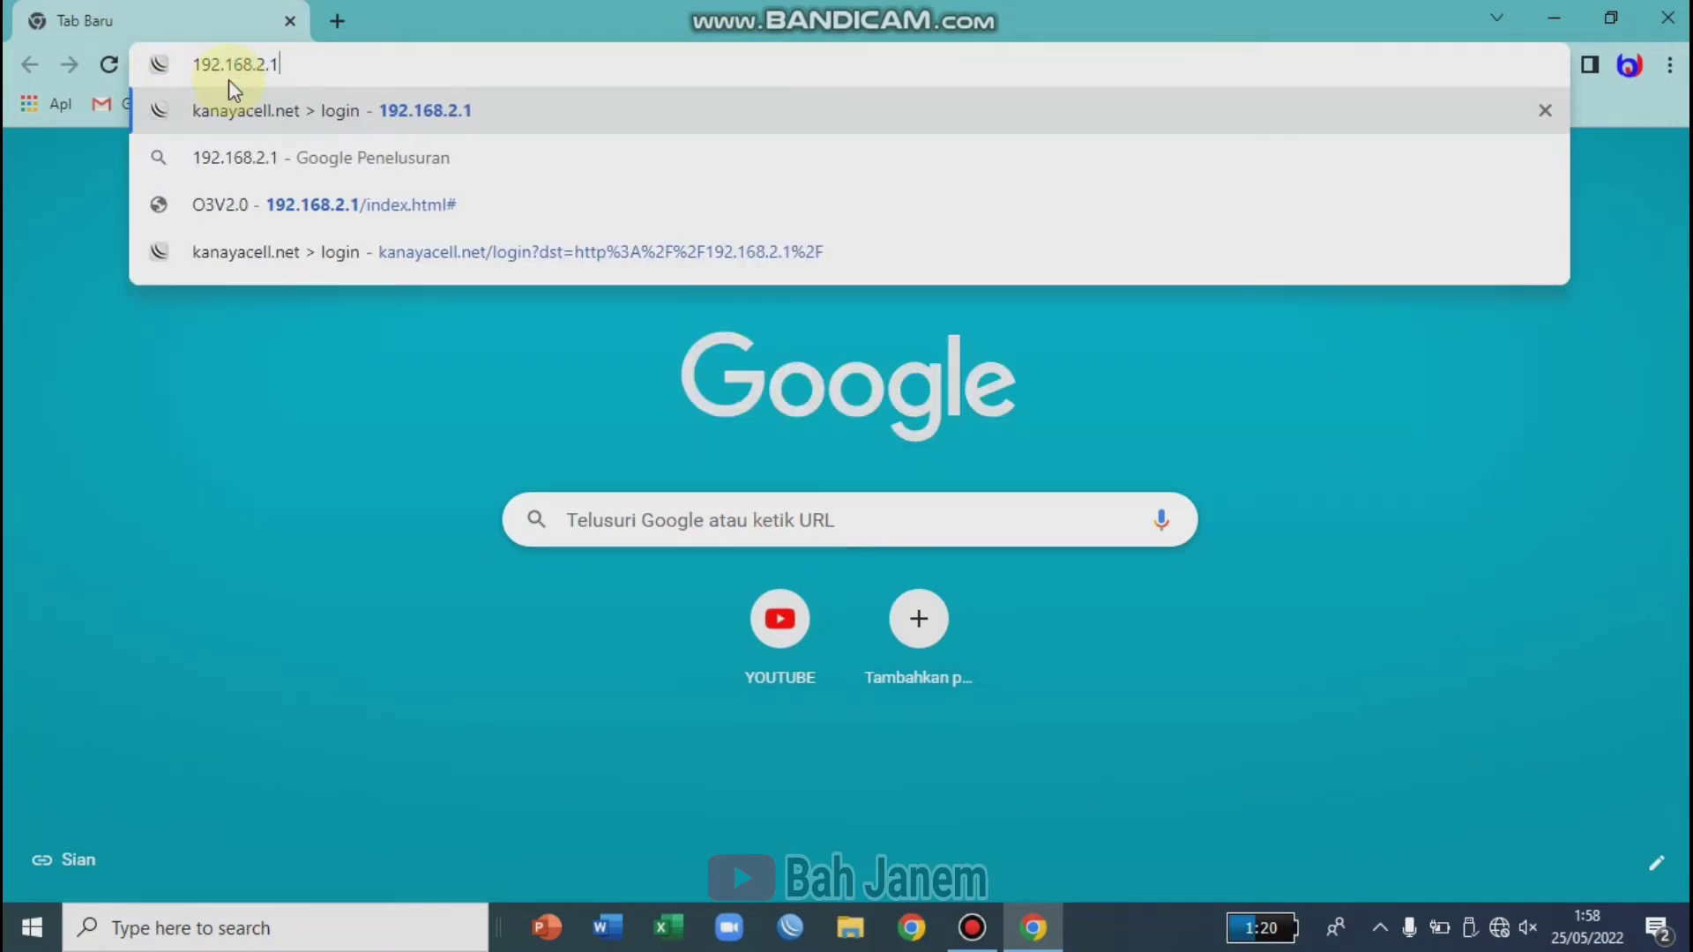
key(Return)
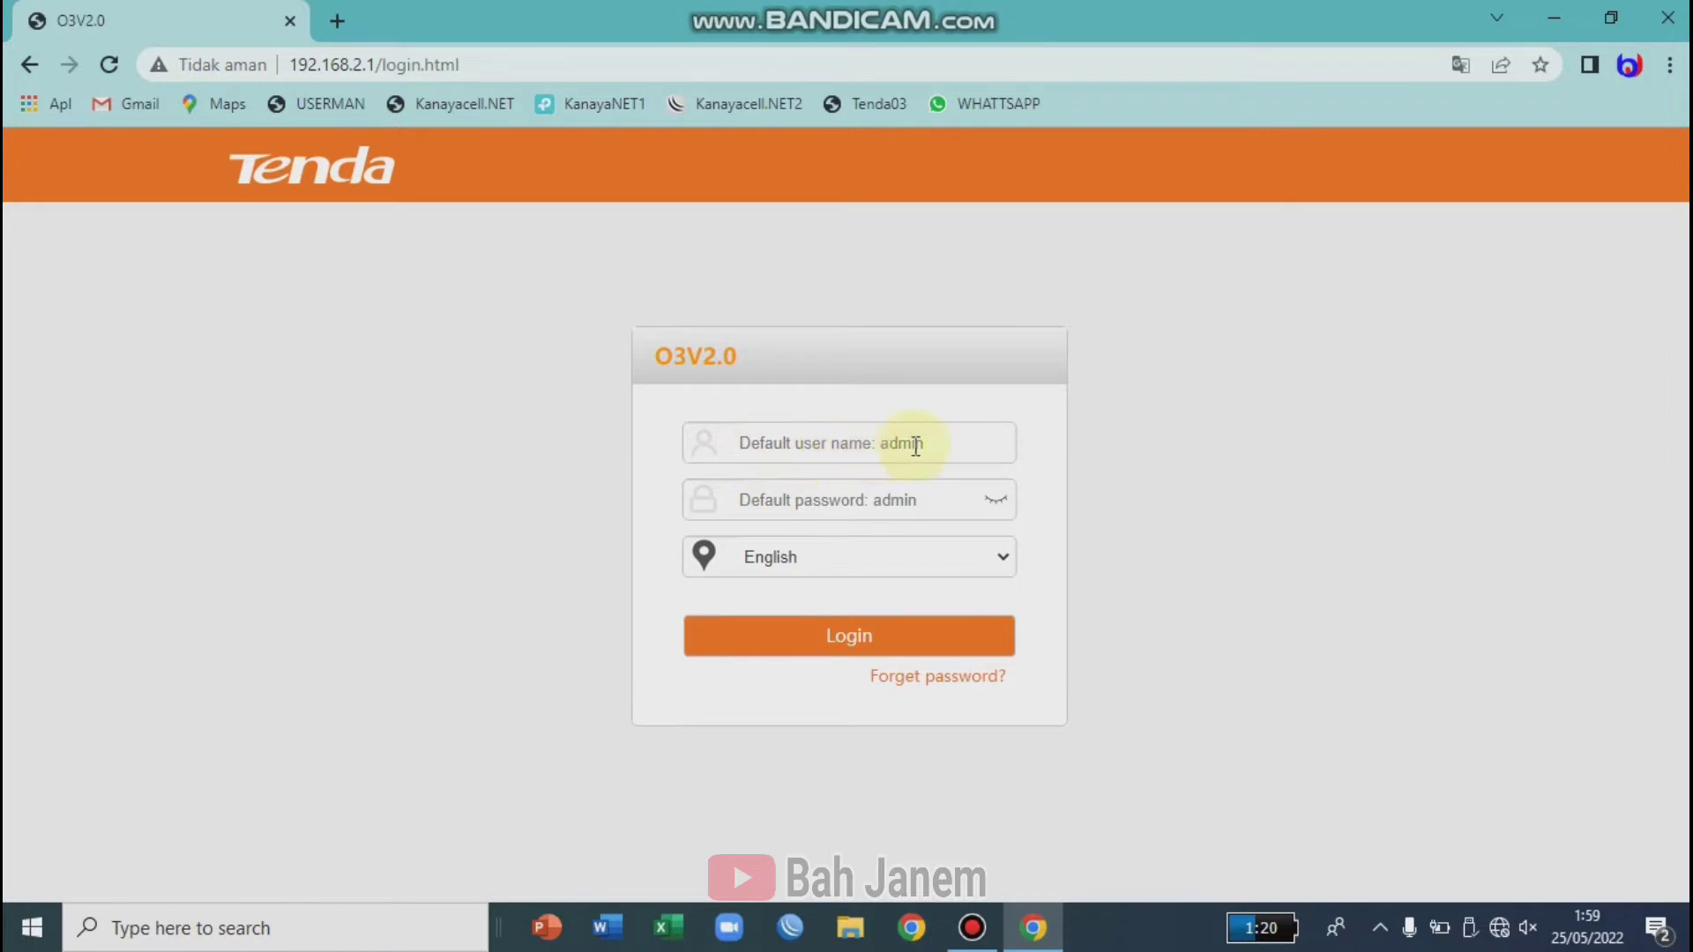
click(853, 454)
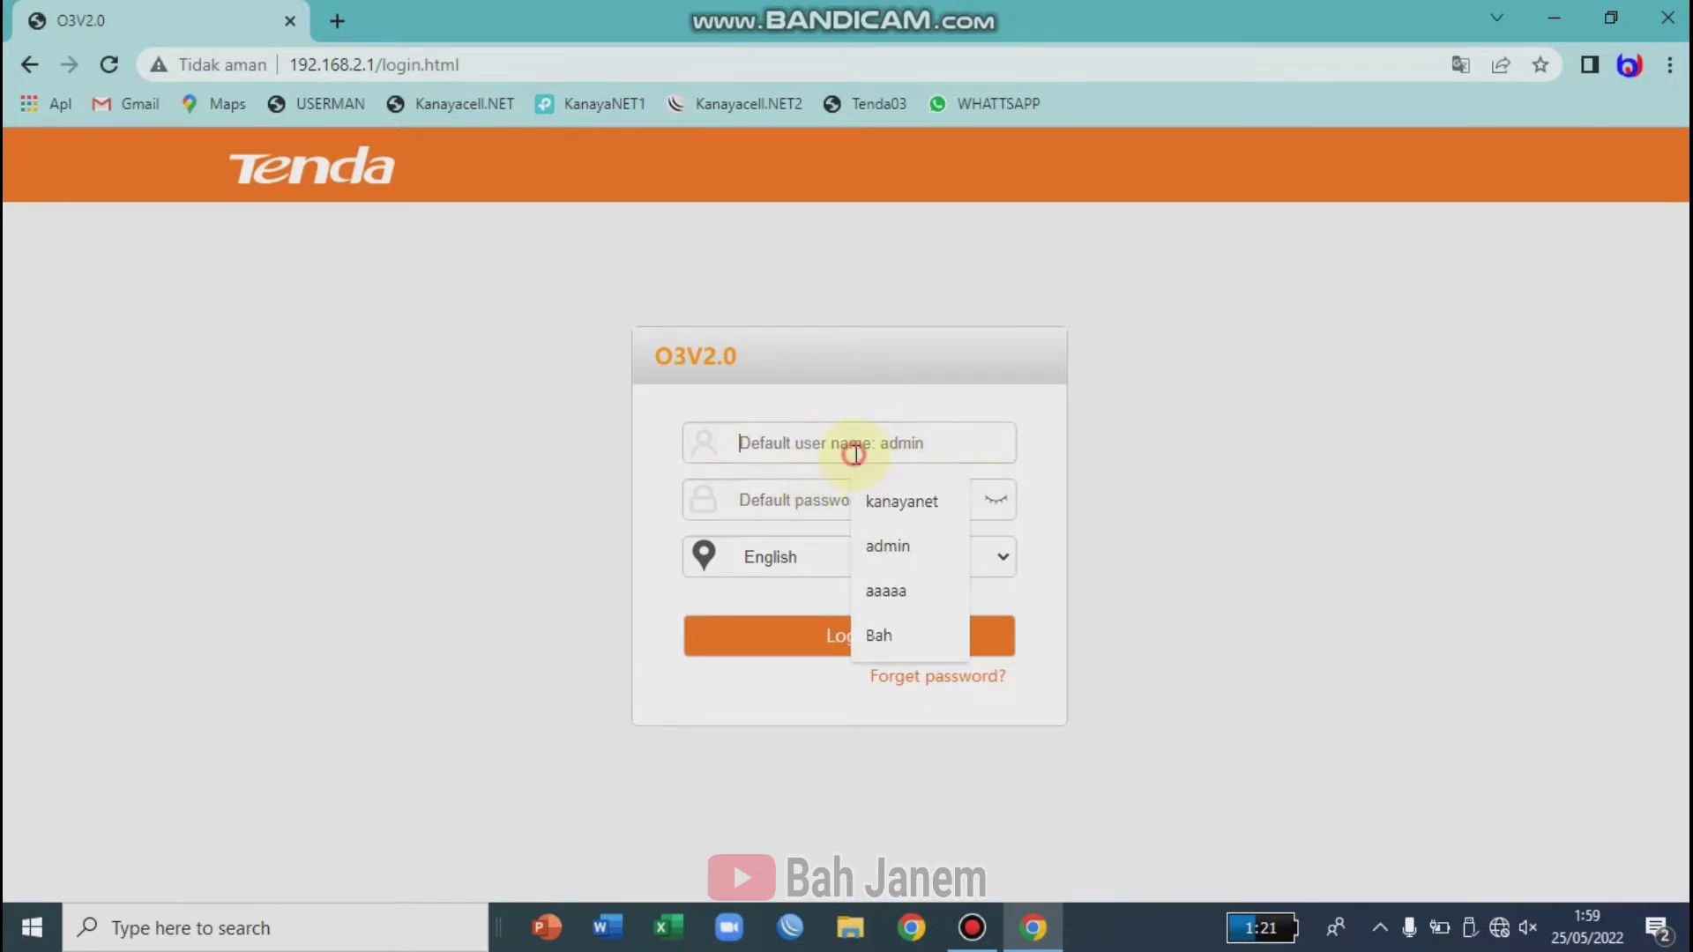
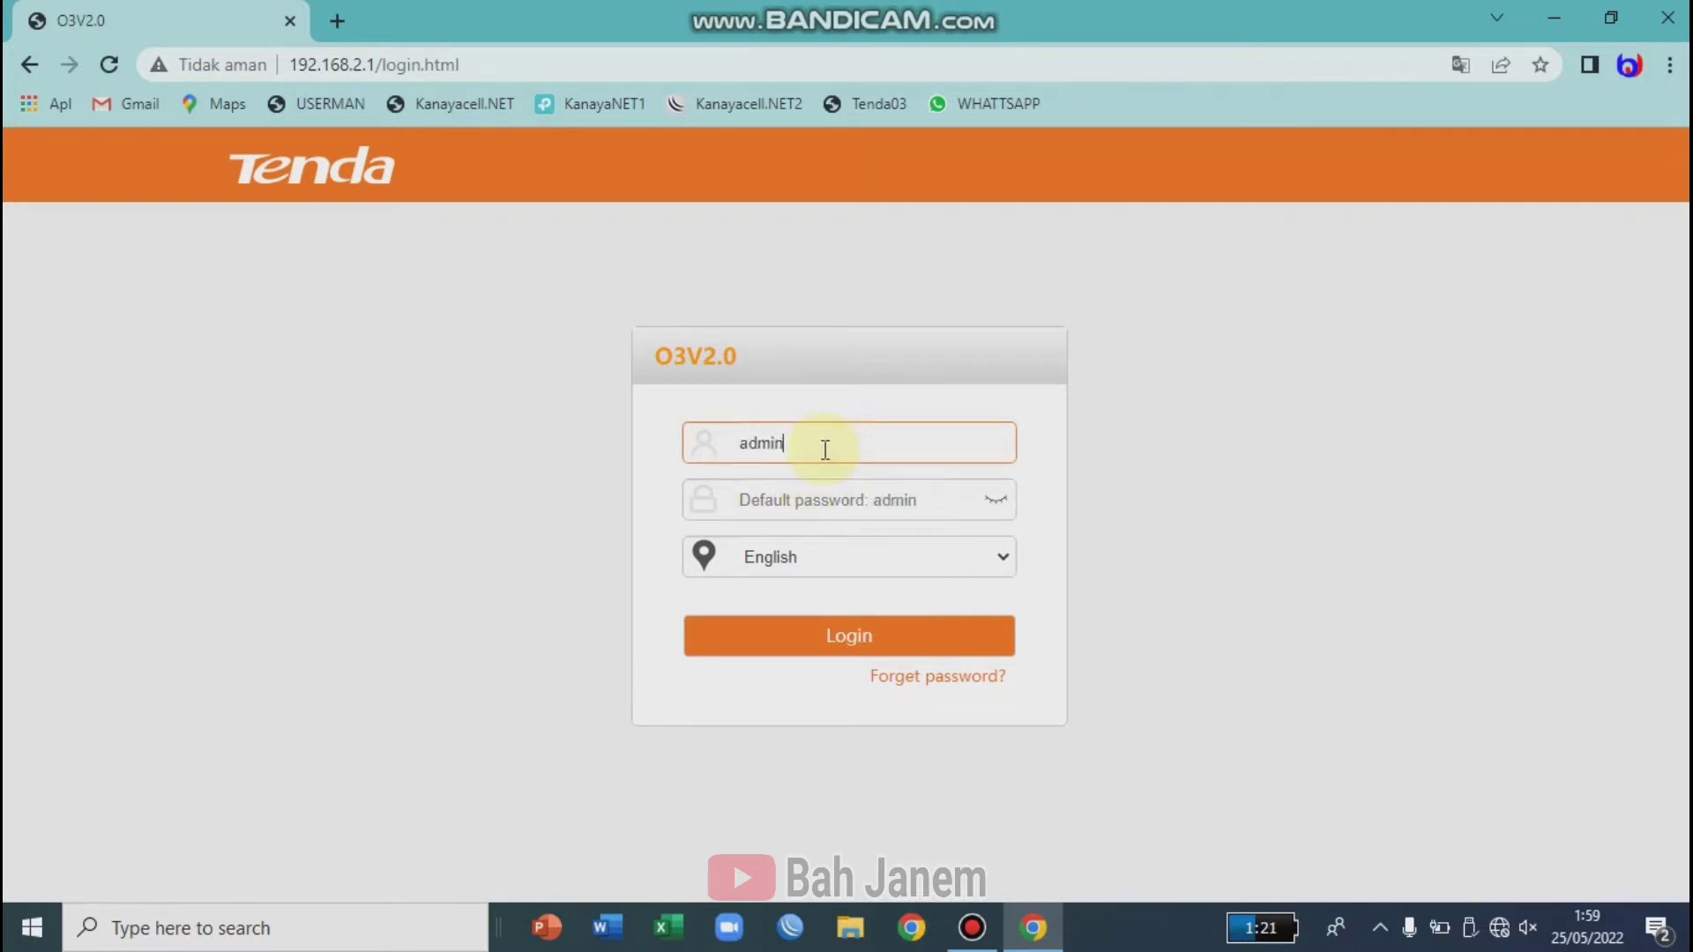
click(826, 510)
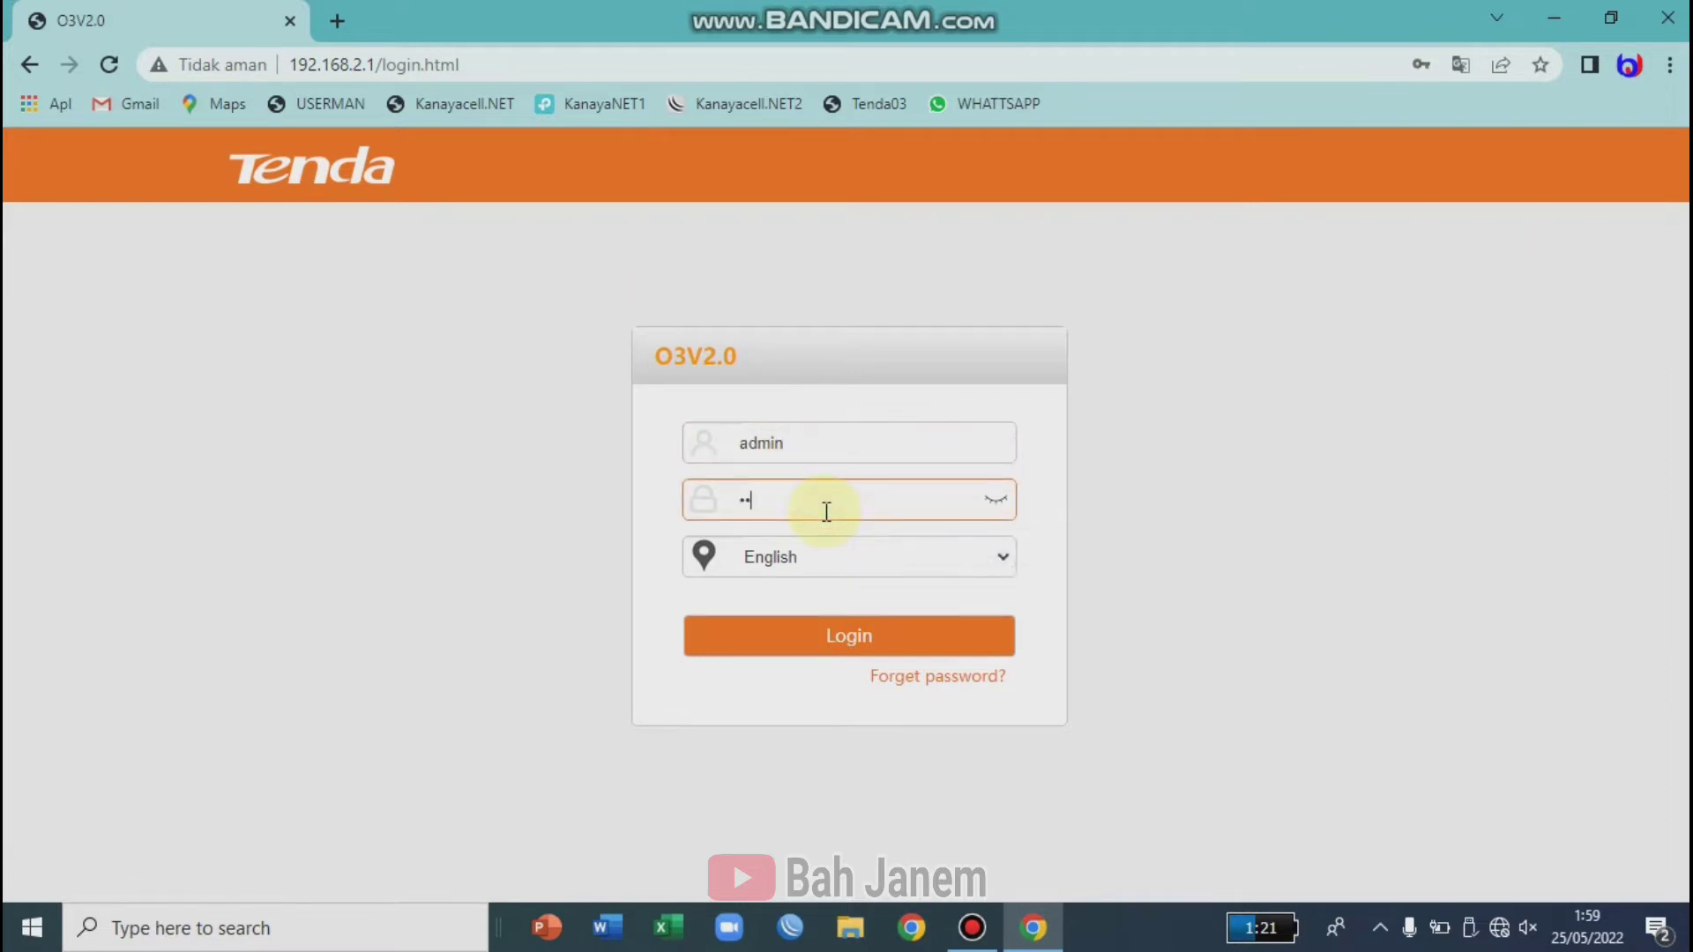
click(1000, 509)
click(894, 650)
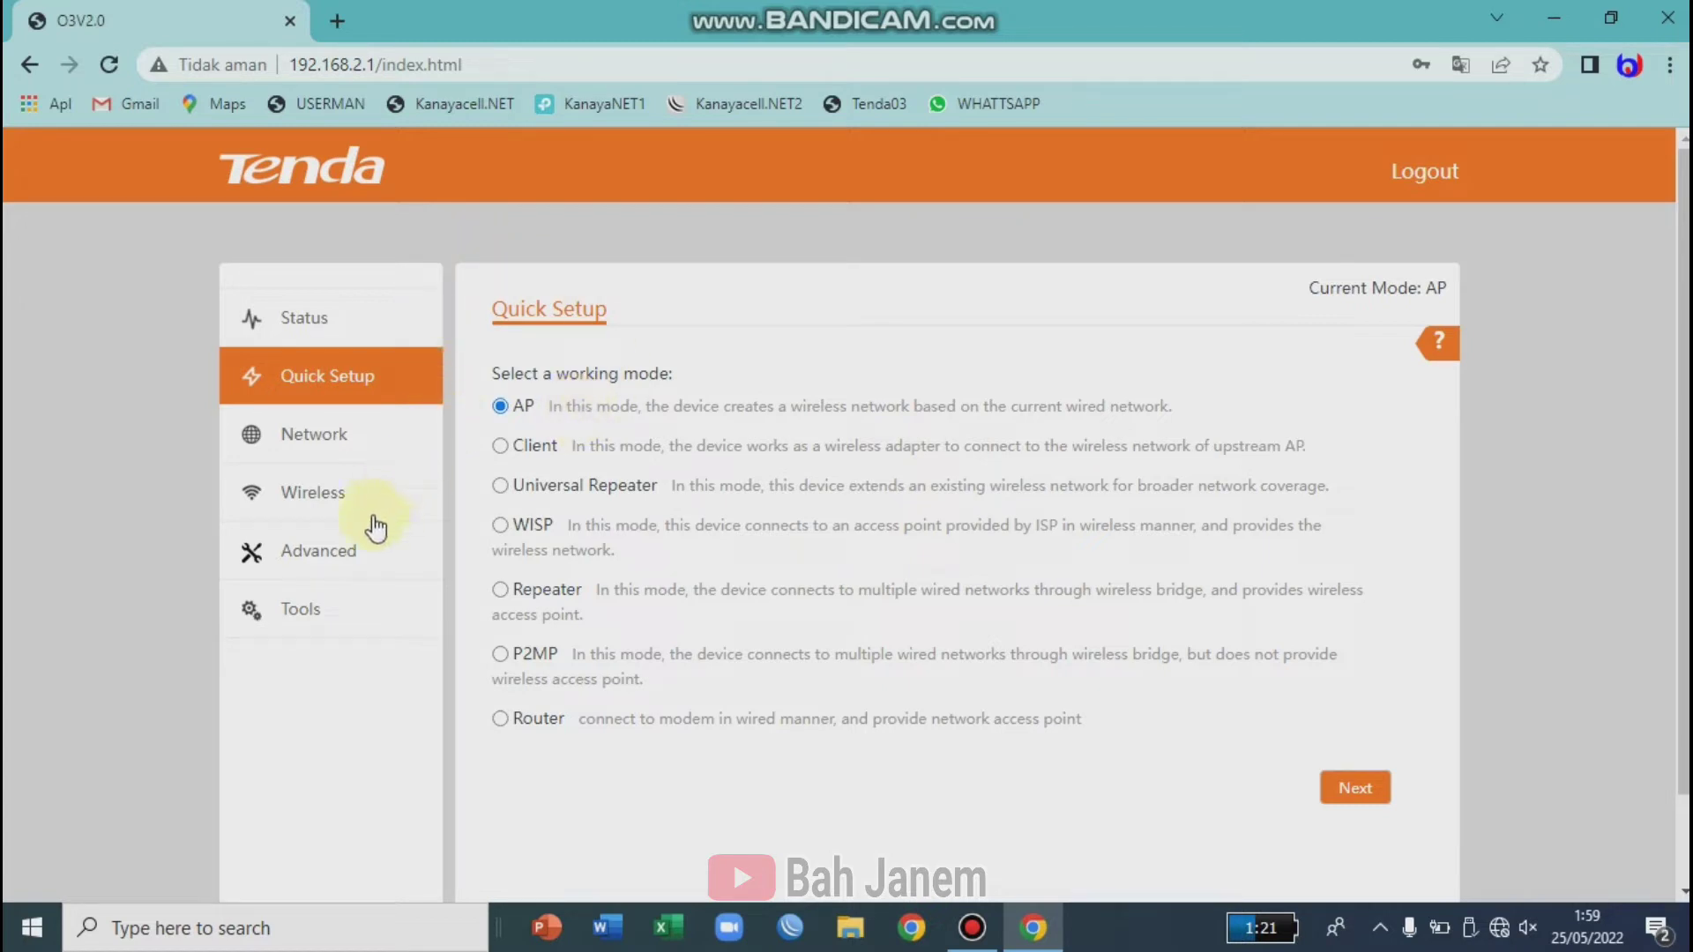
Go to Tools > Account and edit the Administrator account.
click(310, 613)
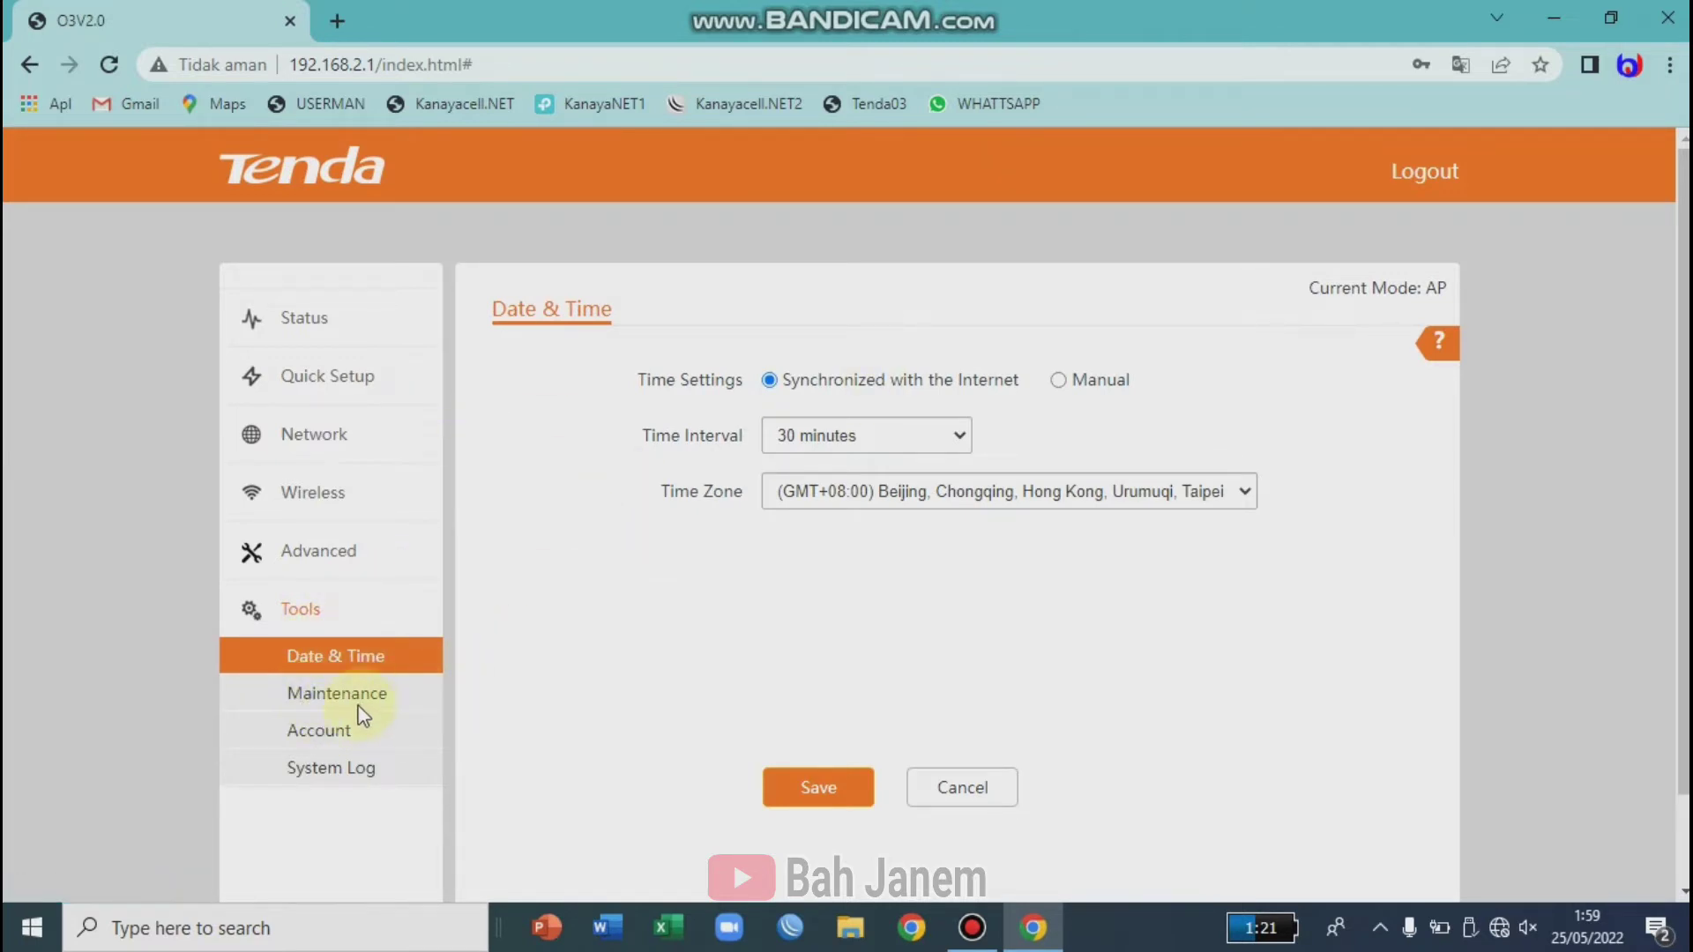
click(322, 617)
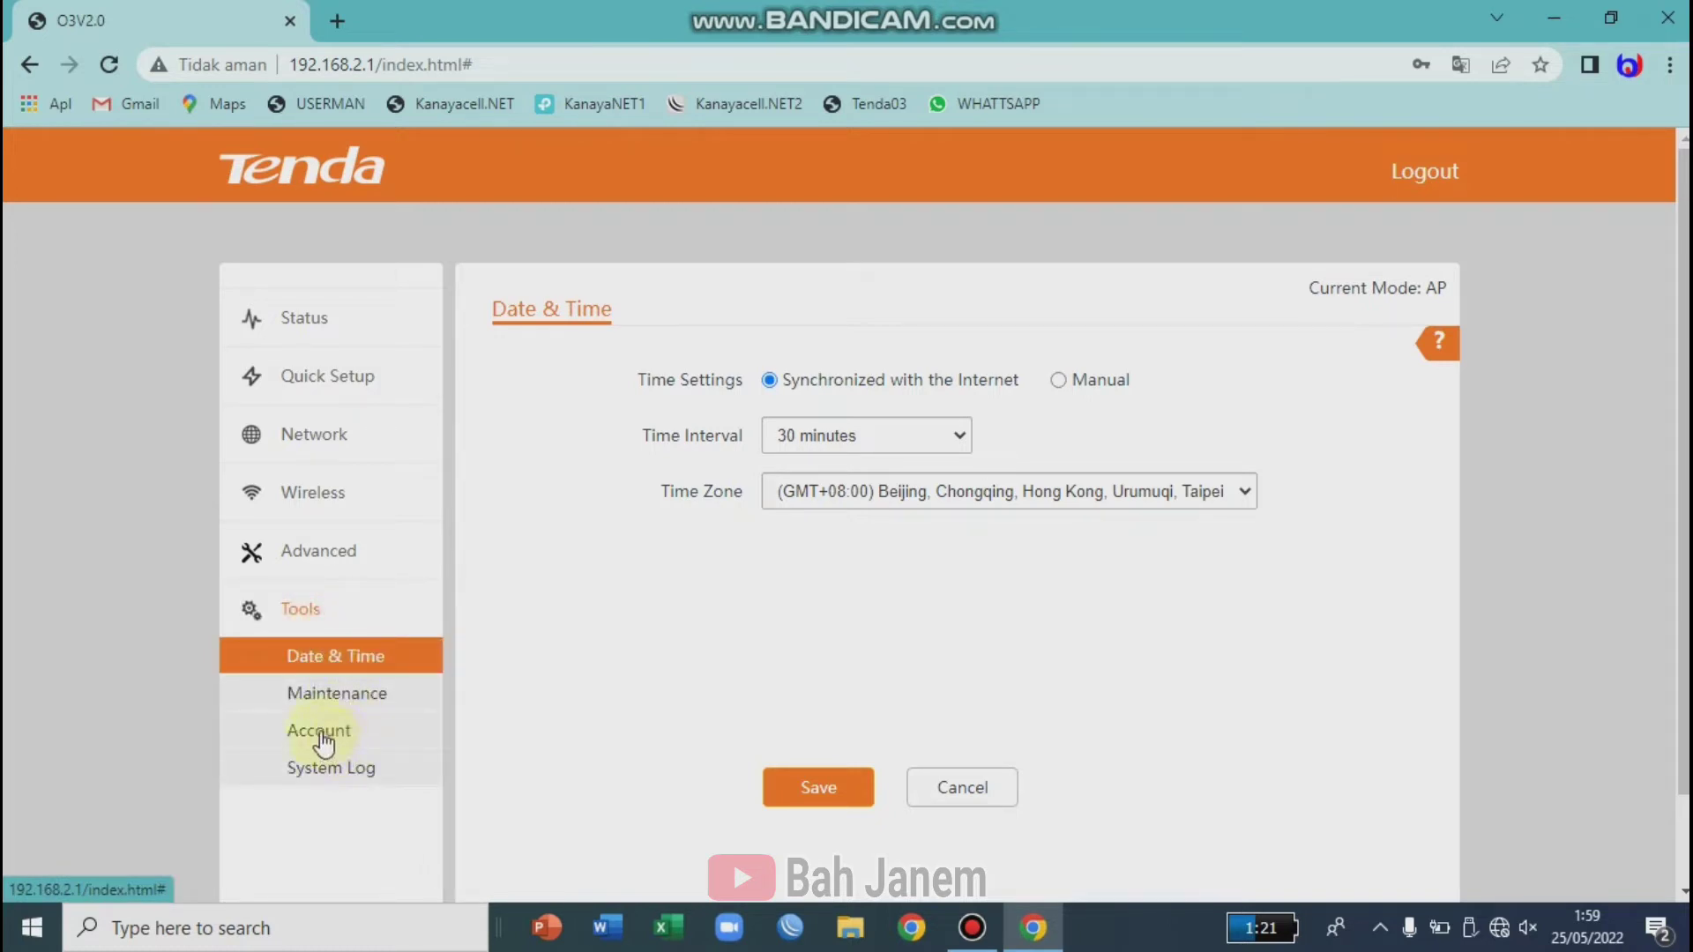
click(319, 730)
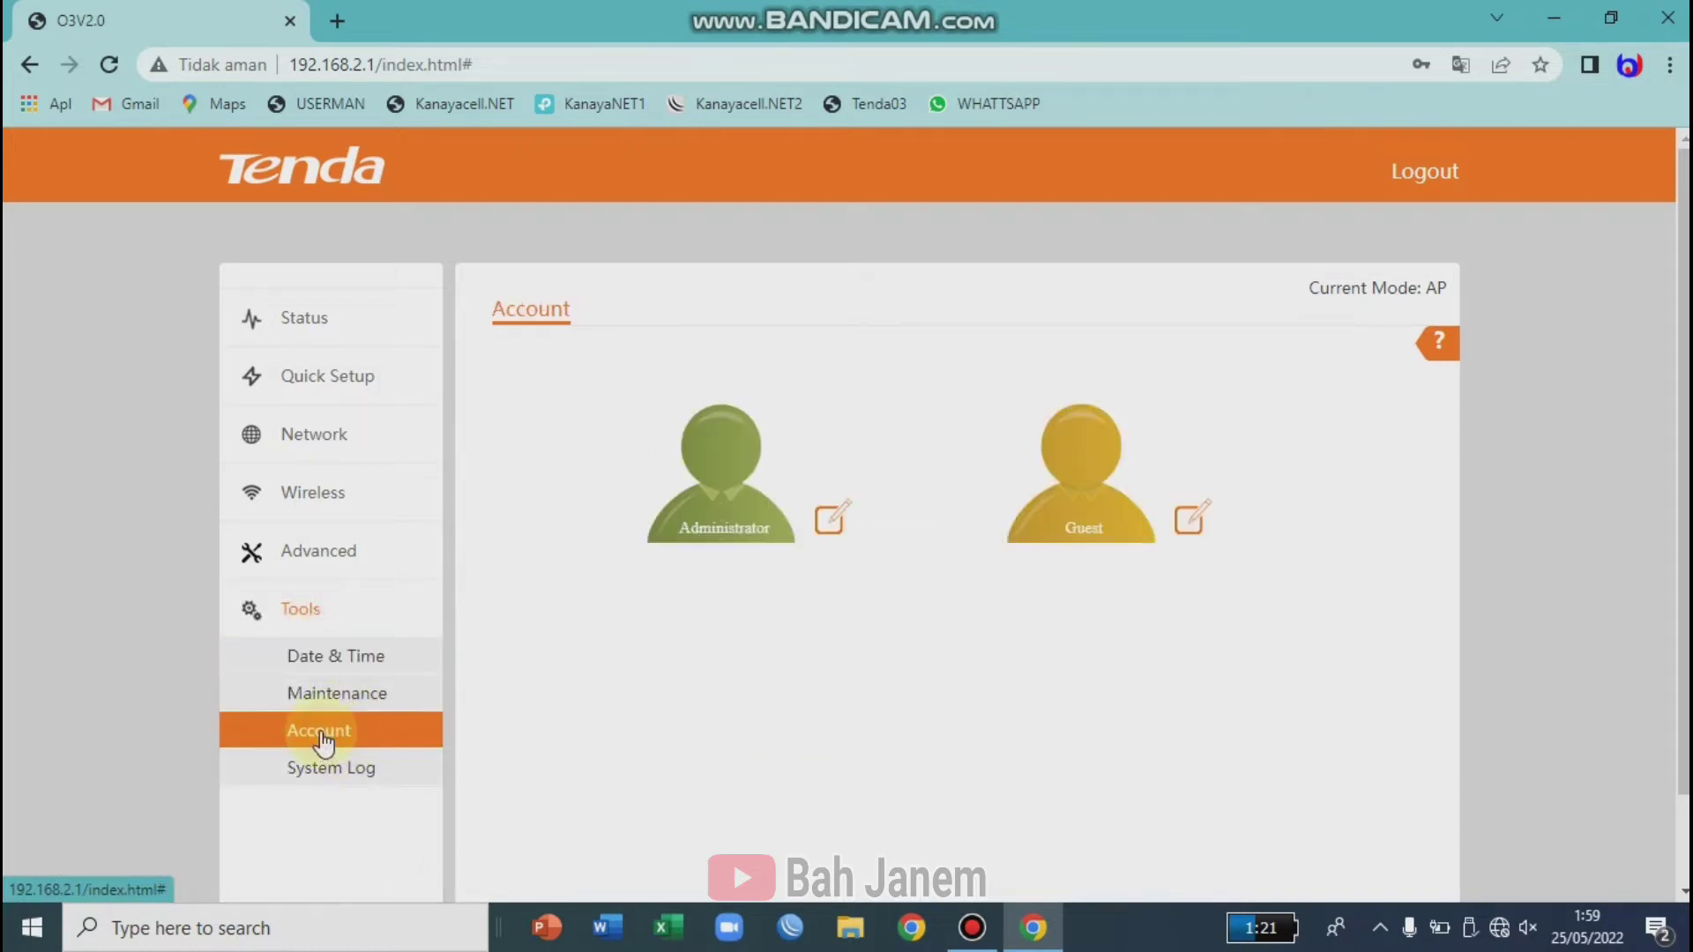
click(832, 526)
Enter the old password, a new user name, the new password twice, and save.
click(783, 375)
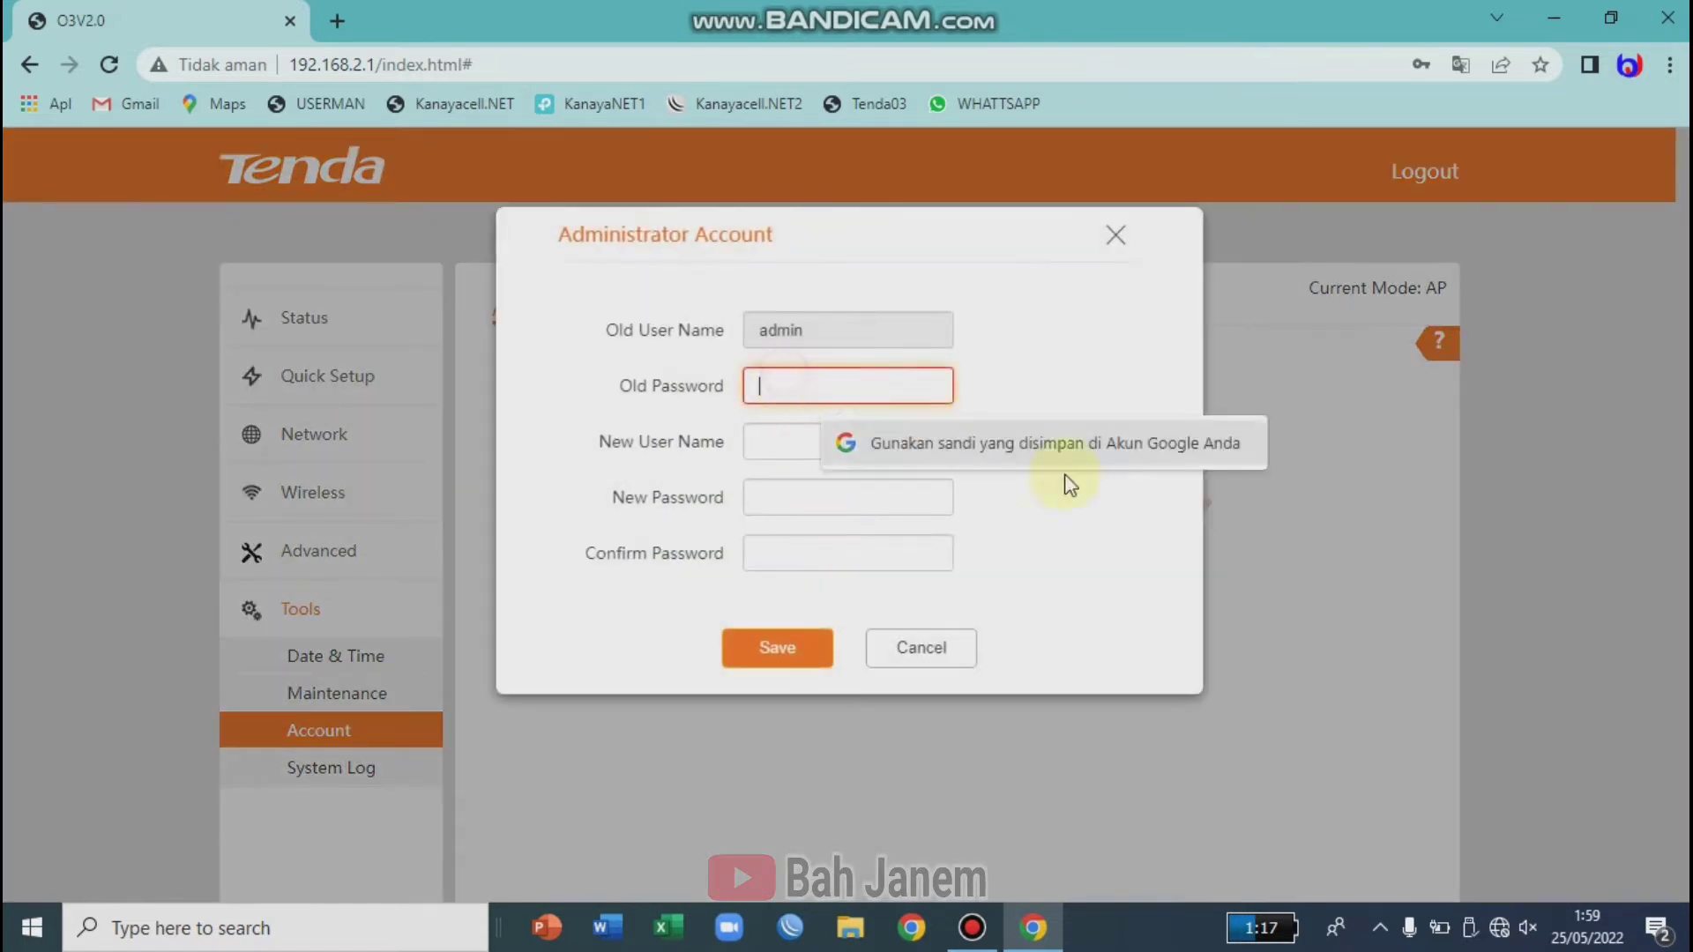
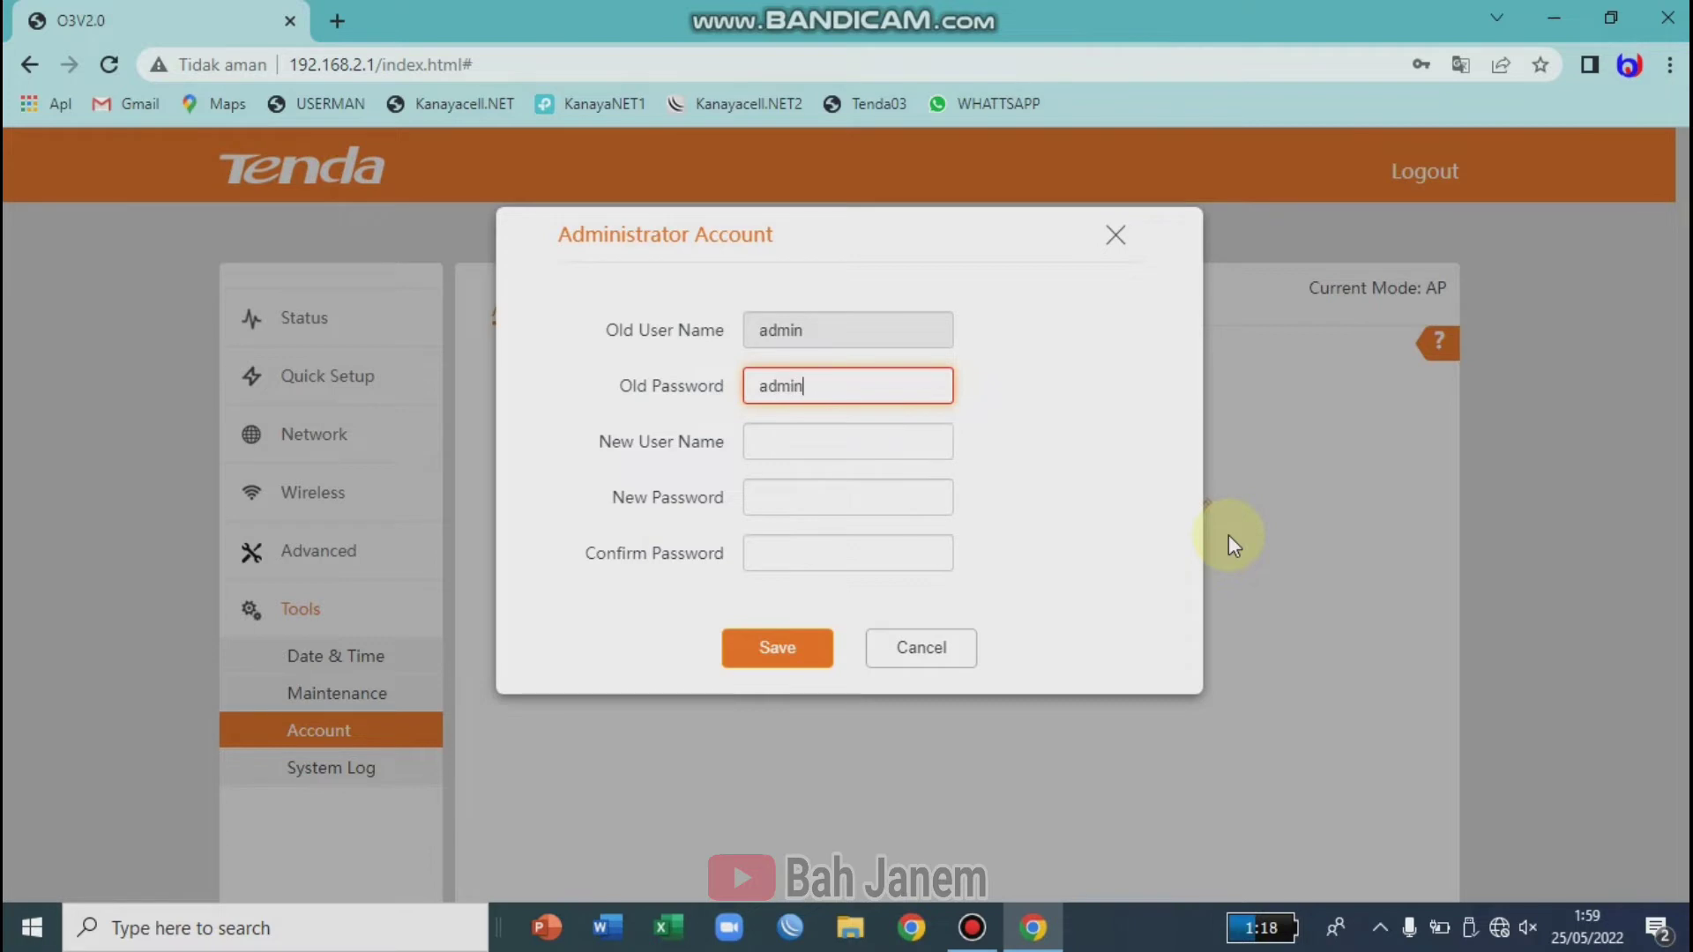
click(760, 440)
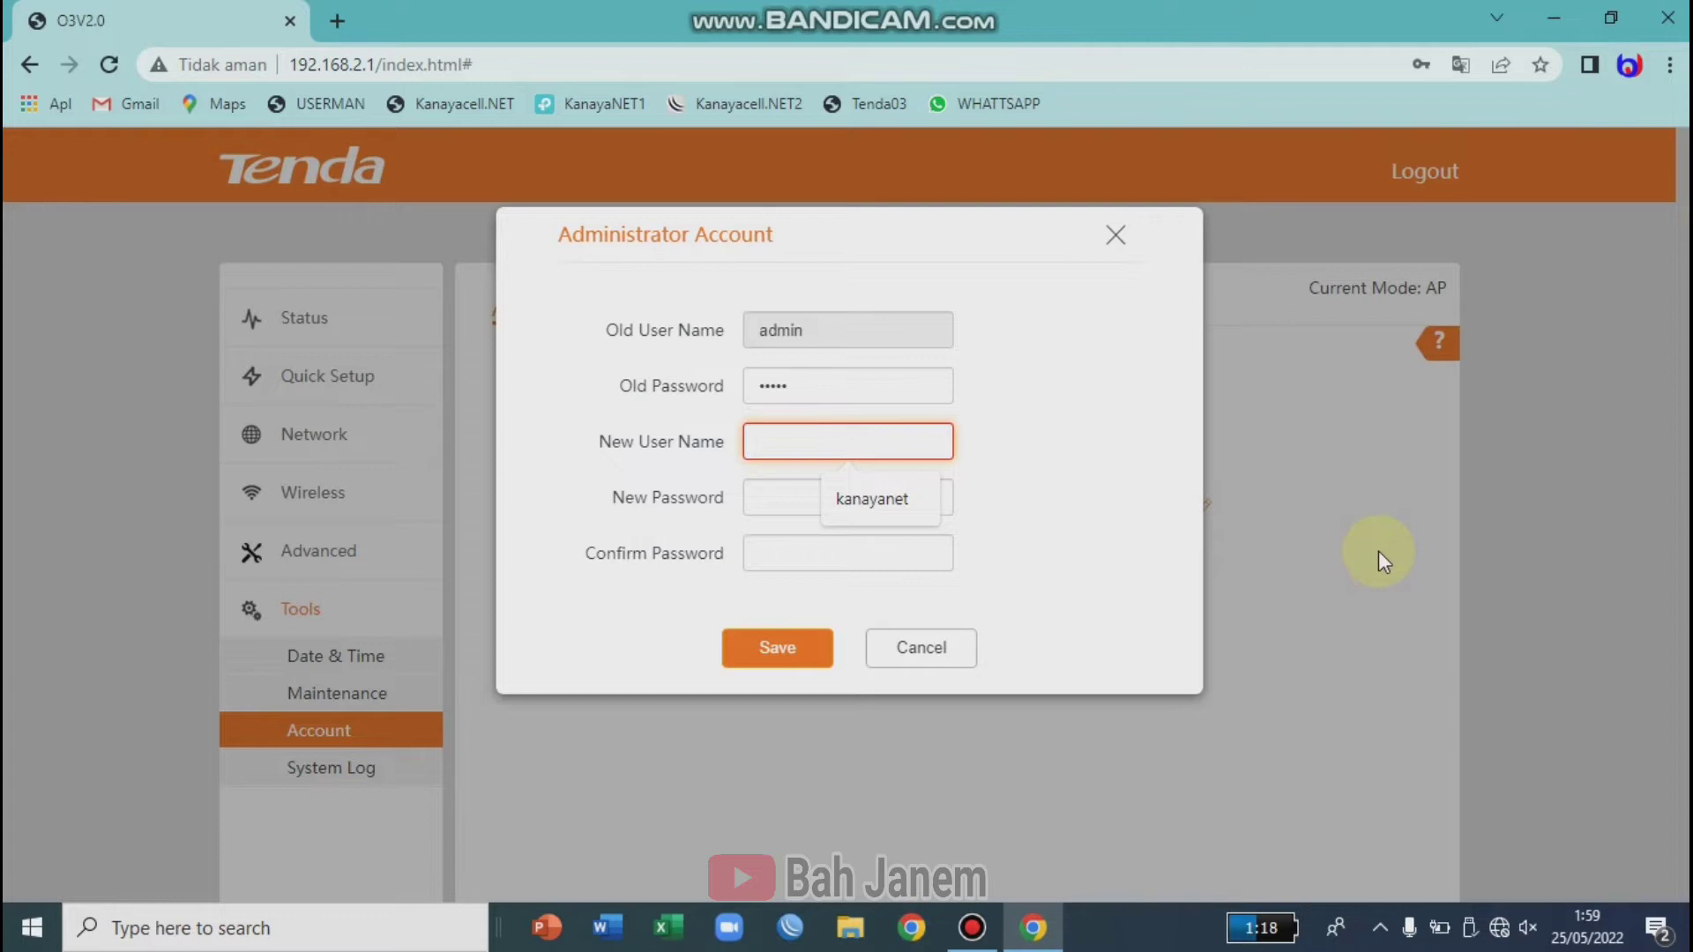
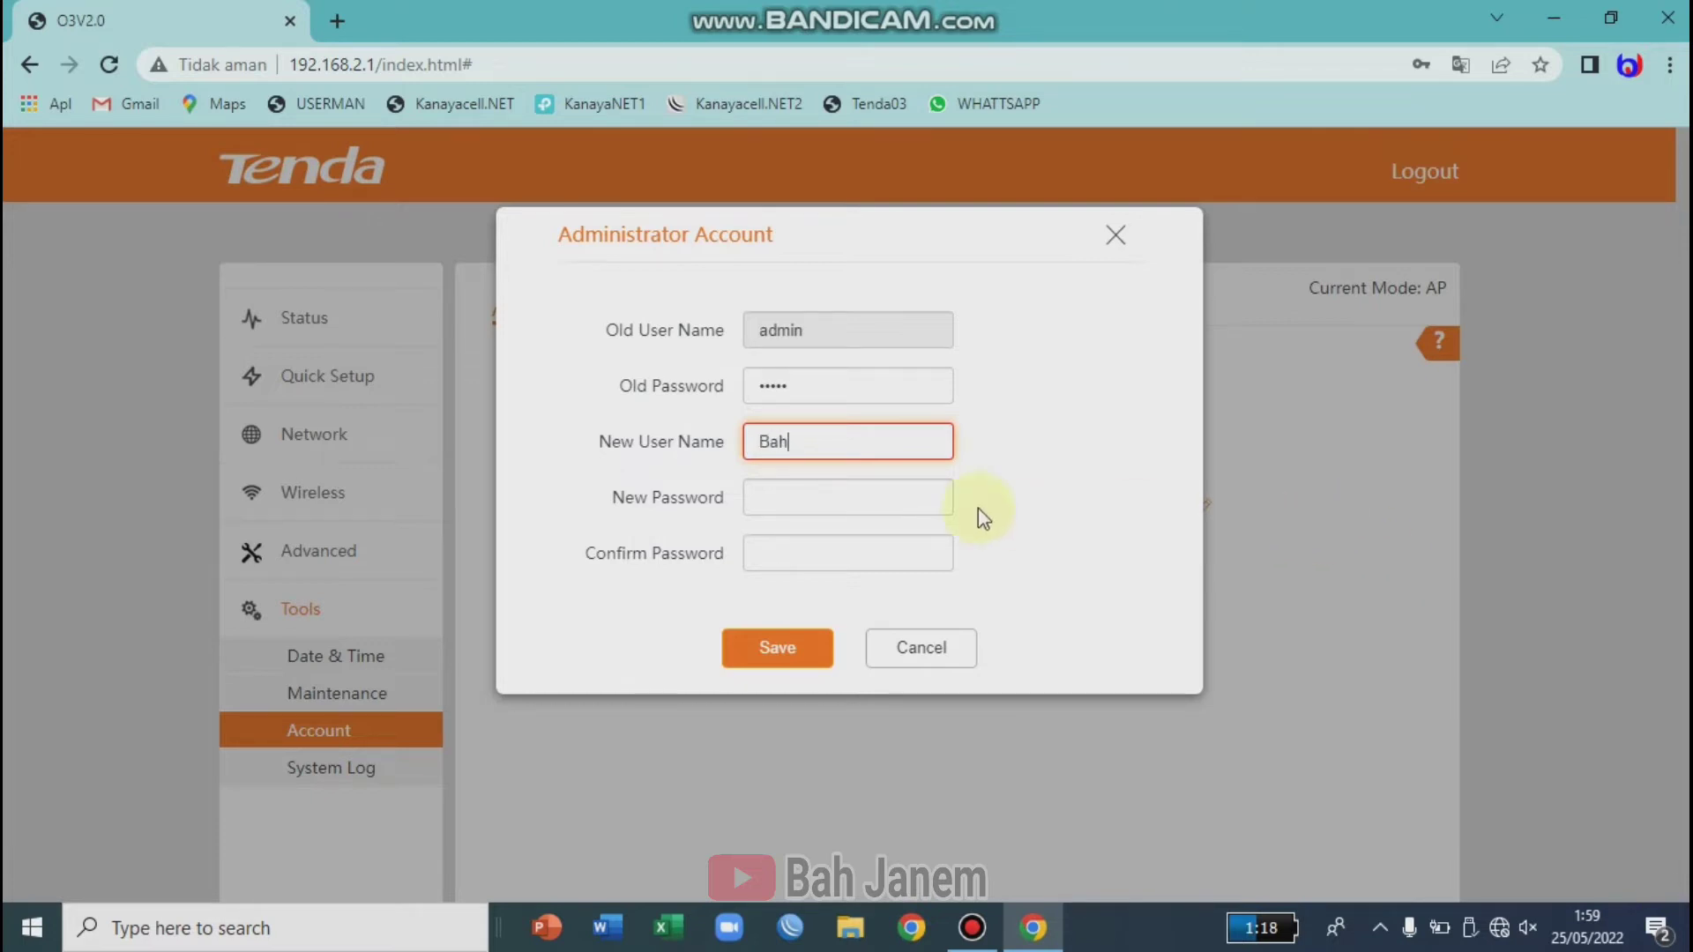
click(914, 495)
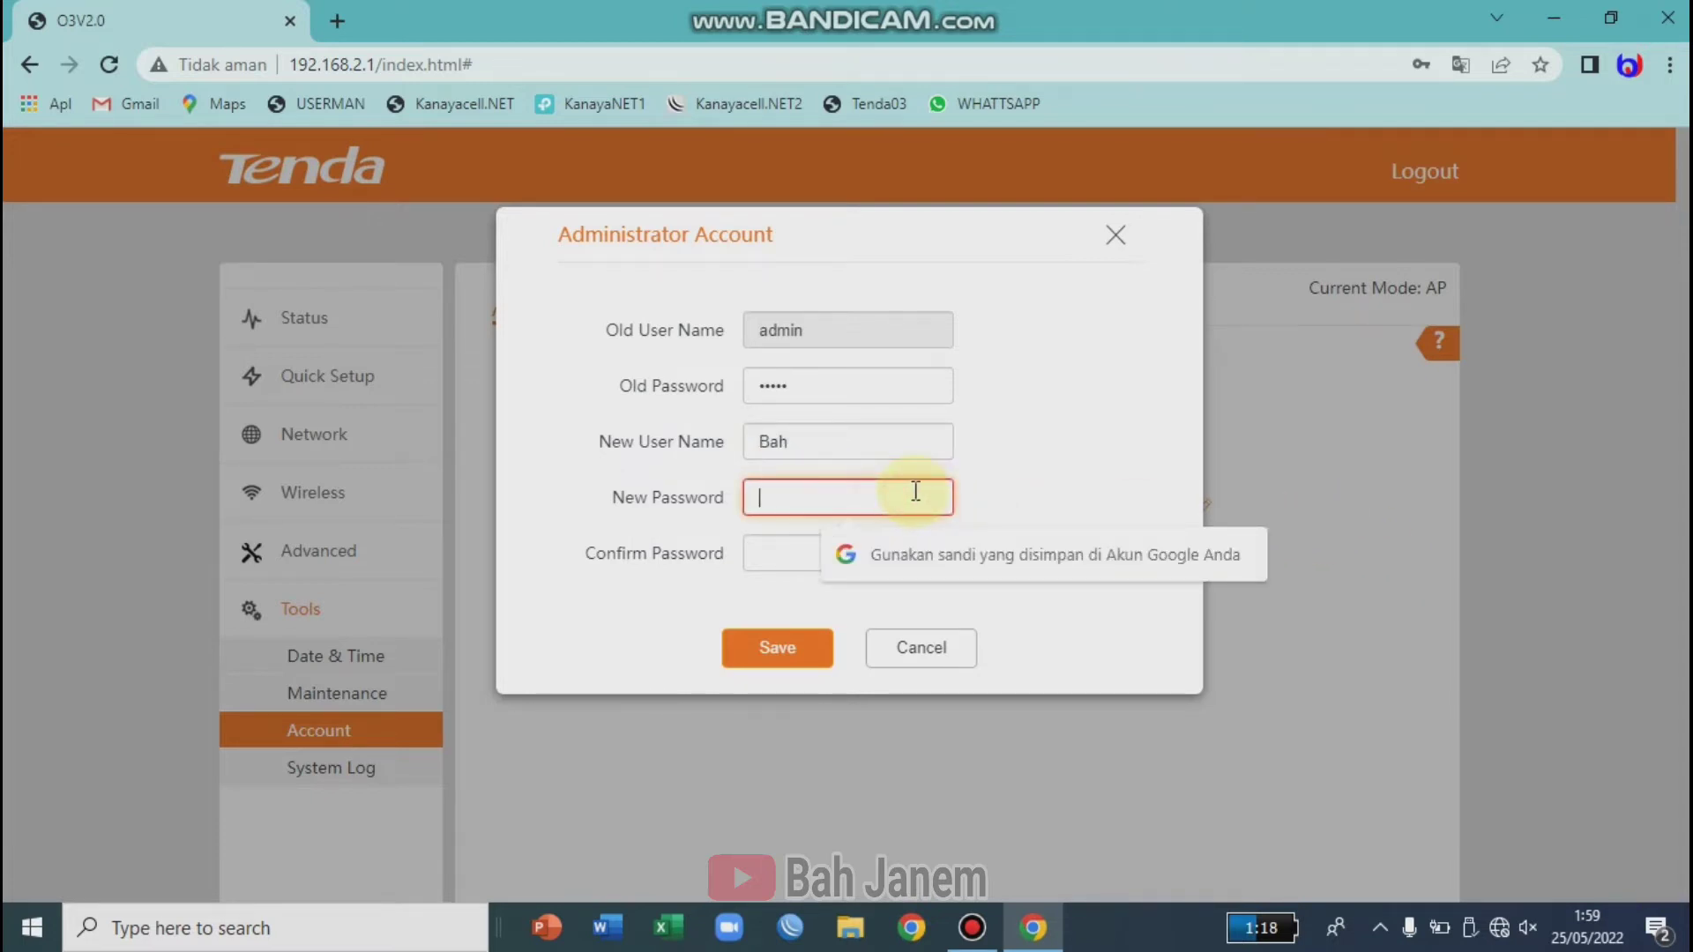
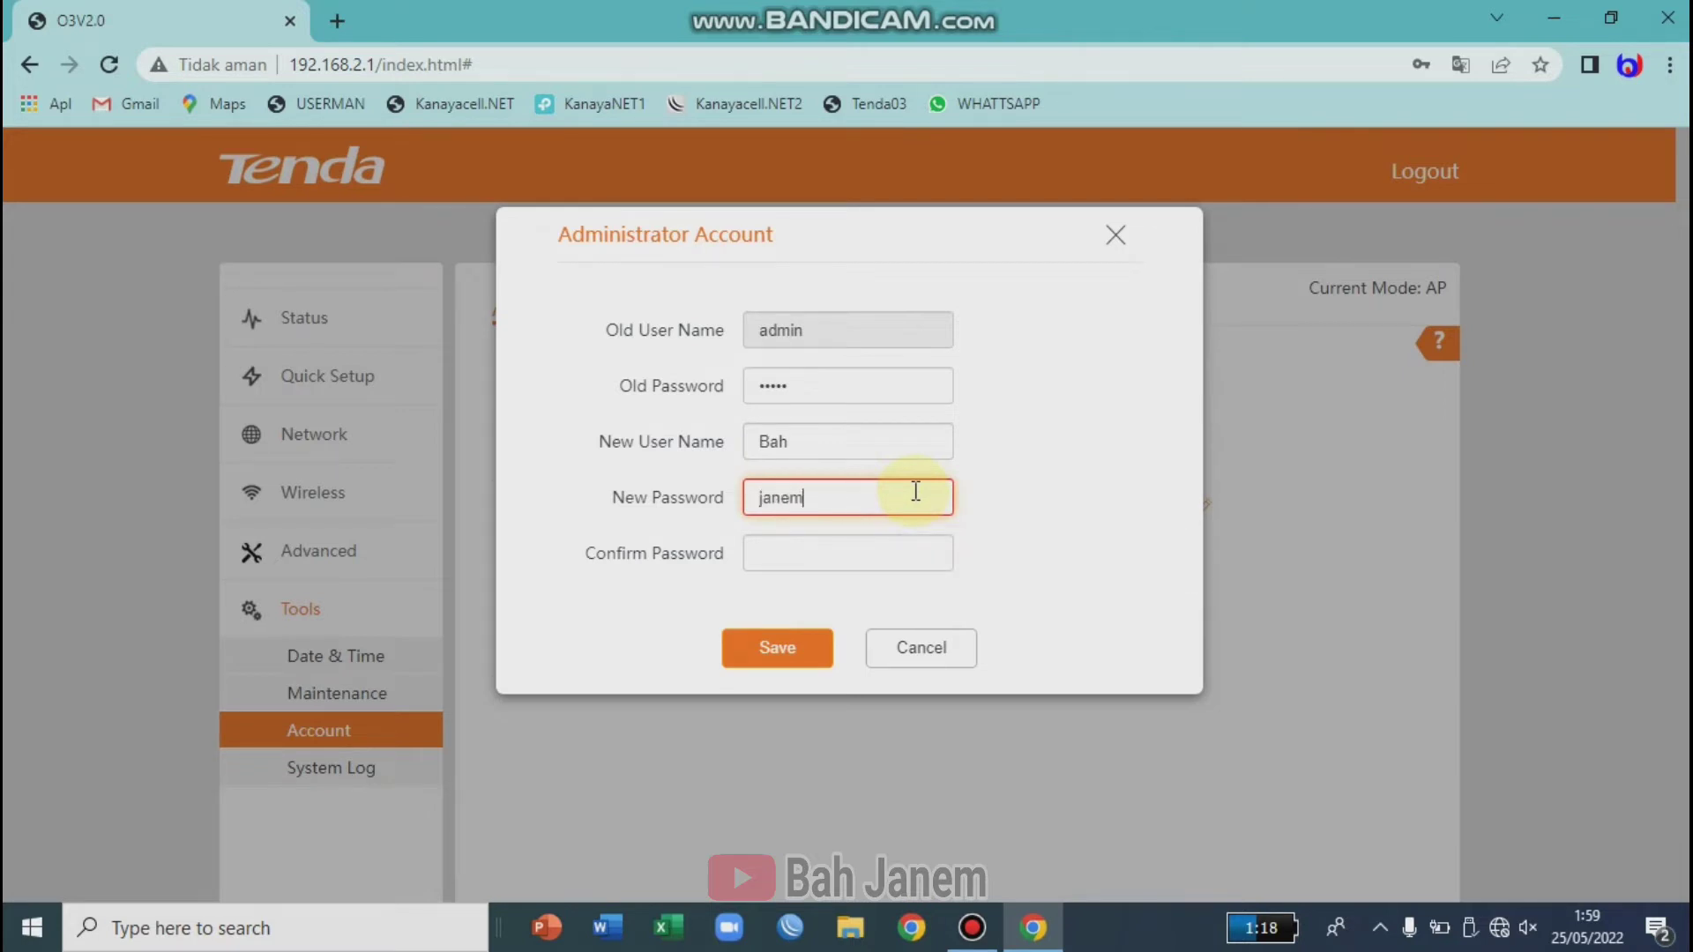
click(864, 543)
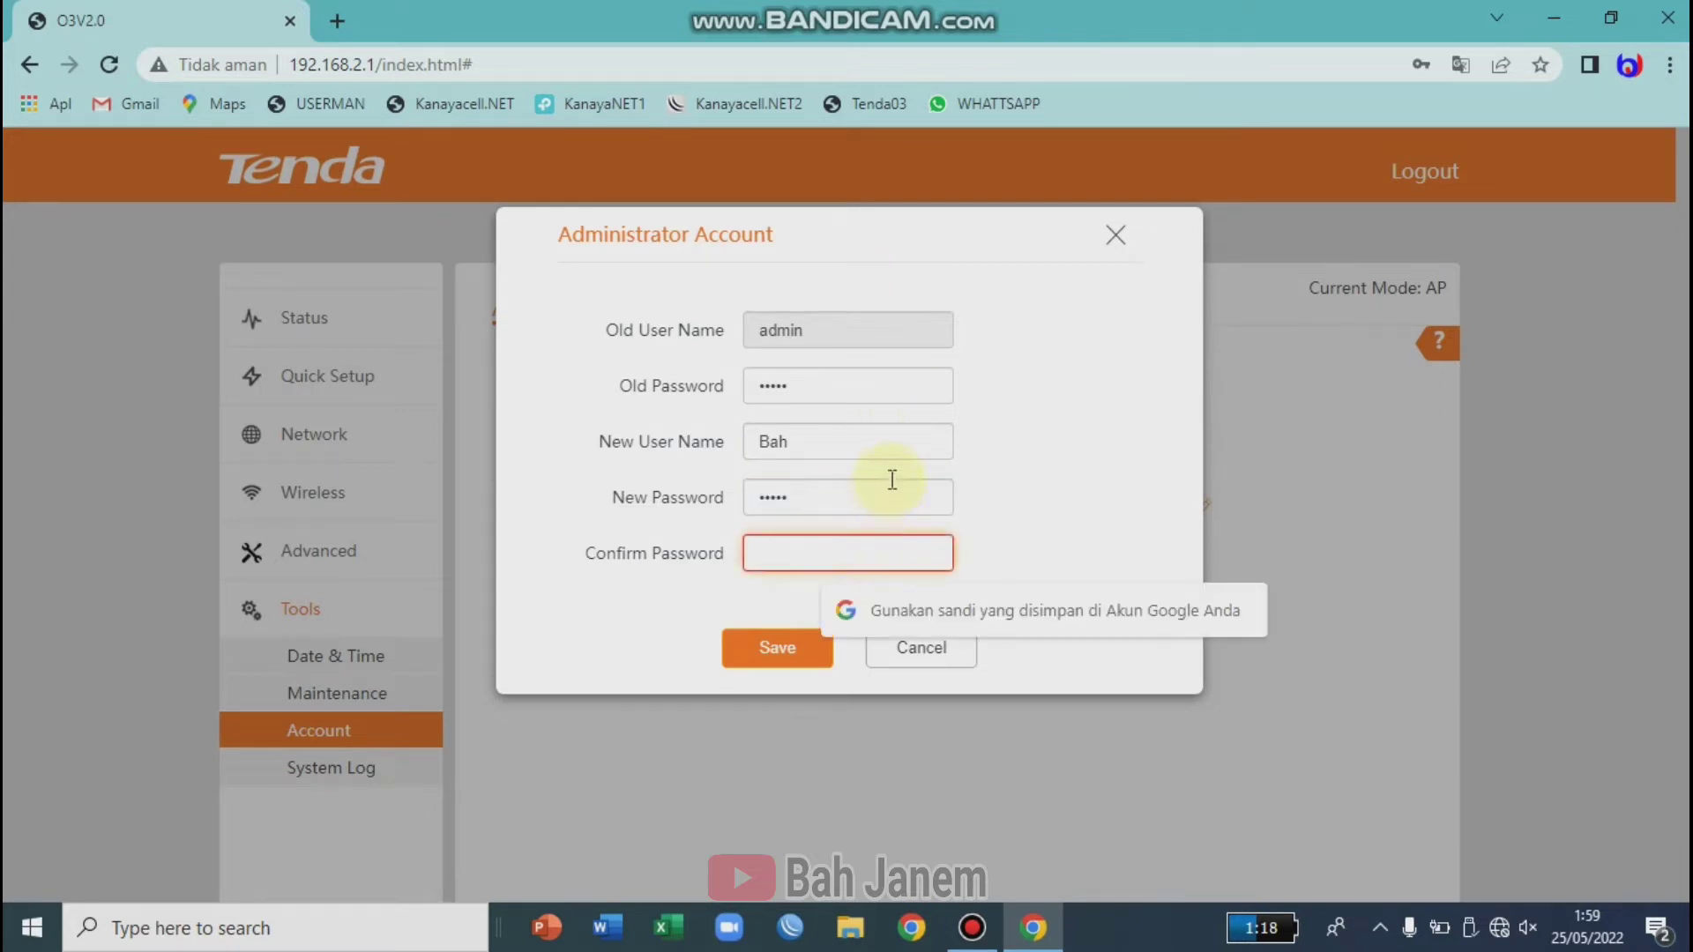
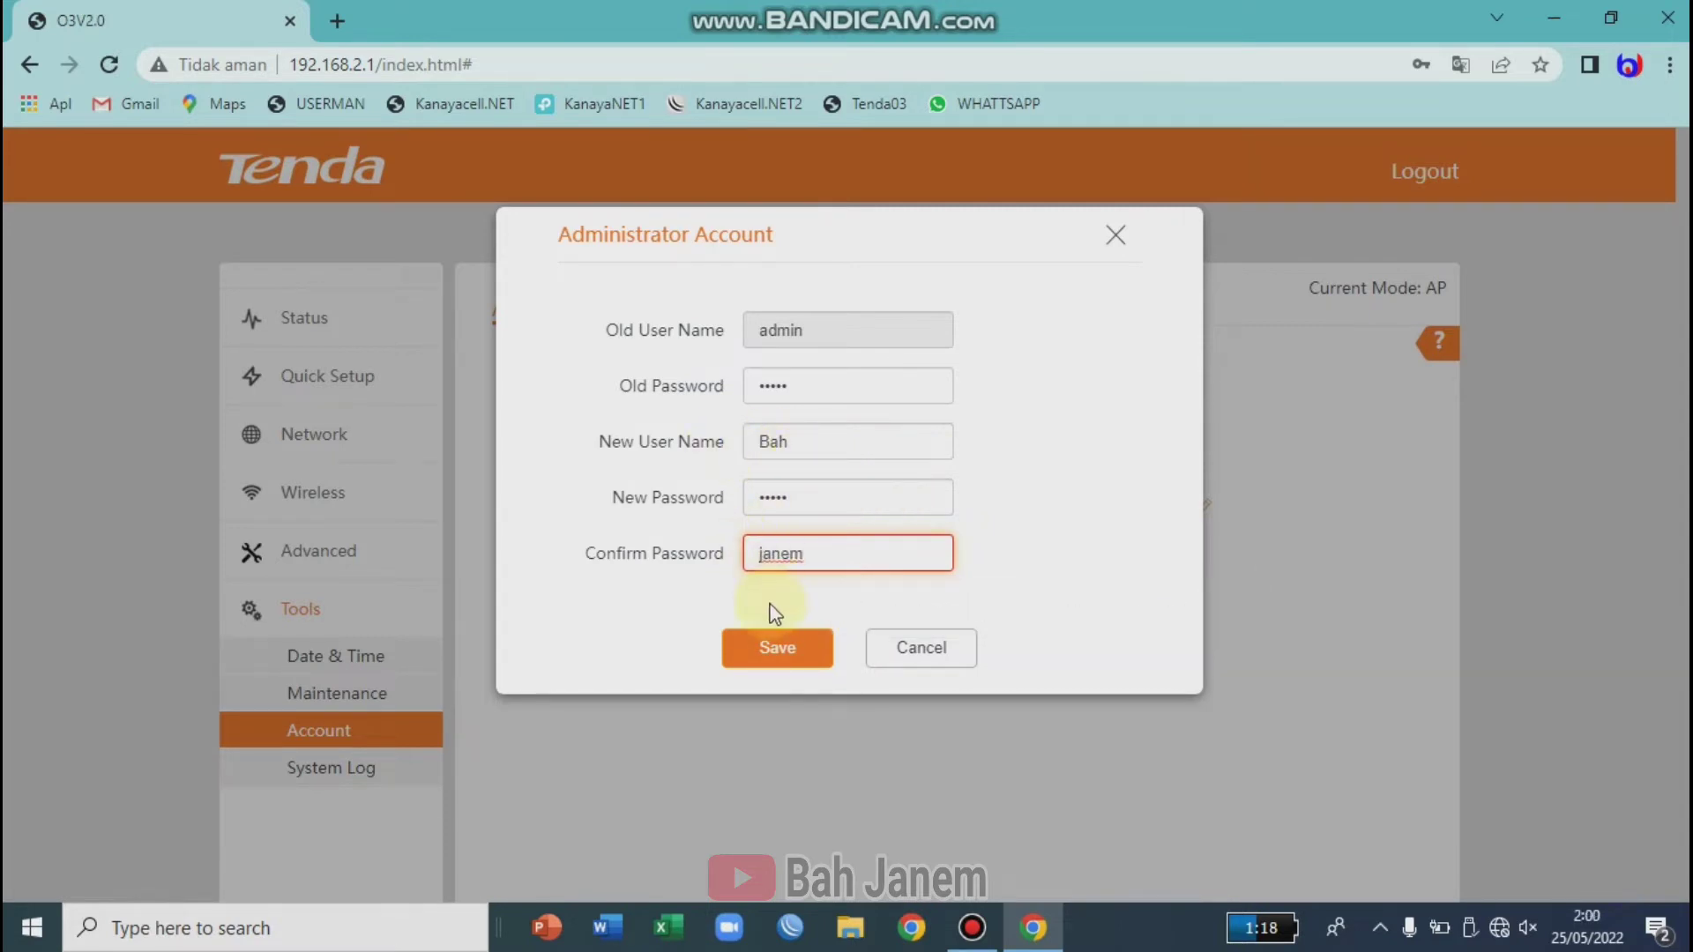
click(766, 654)
Log back in with the new administrator user name and password.
click(856, 449)
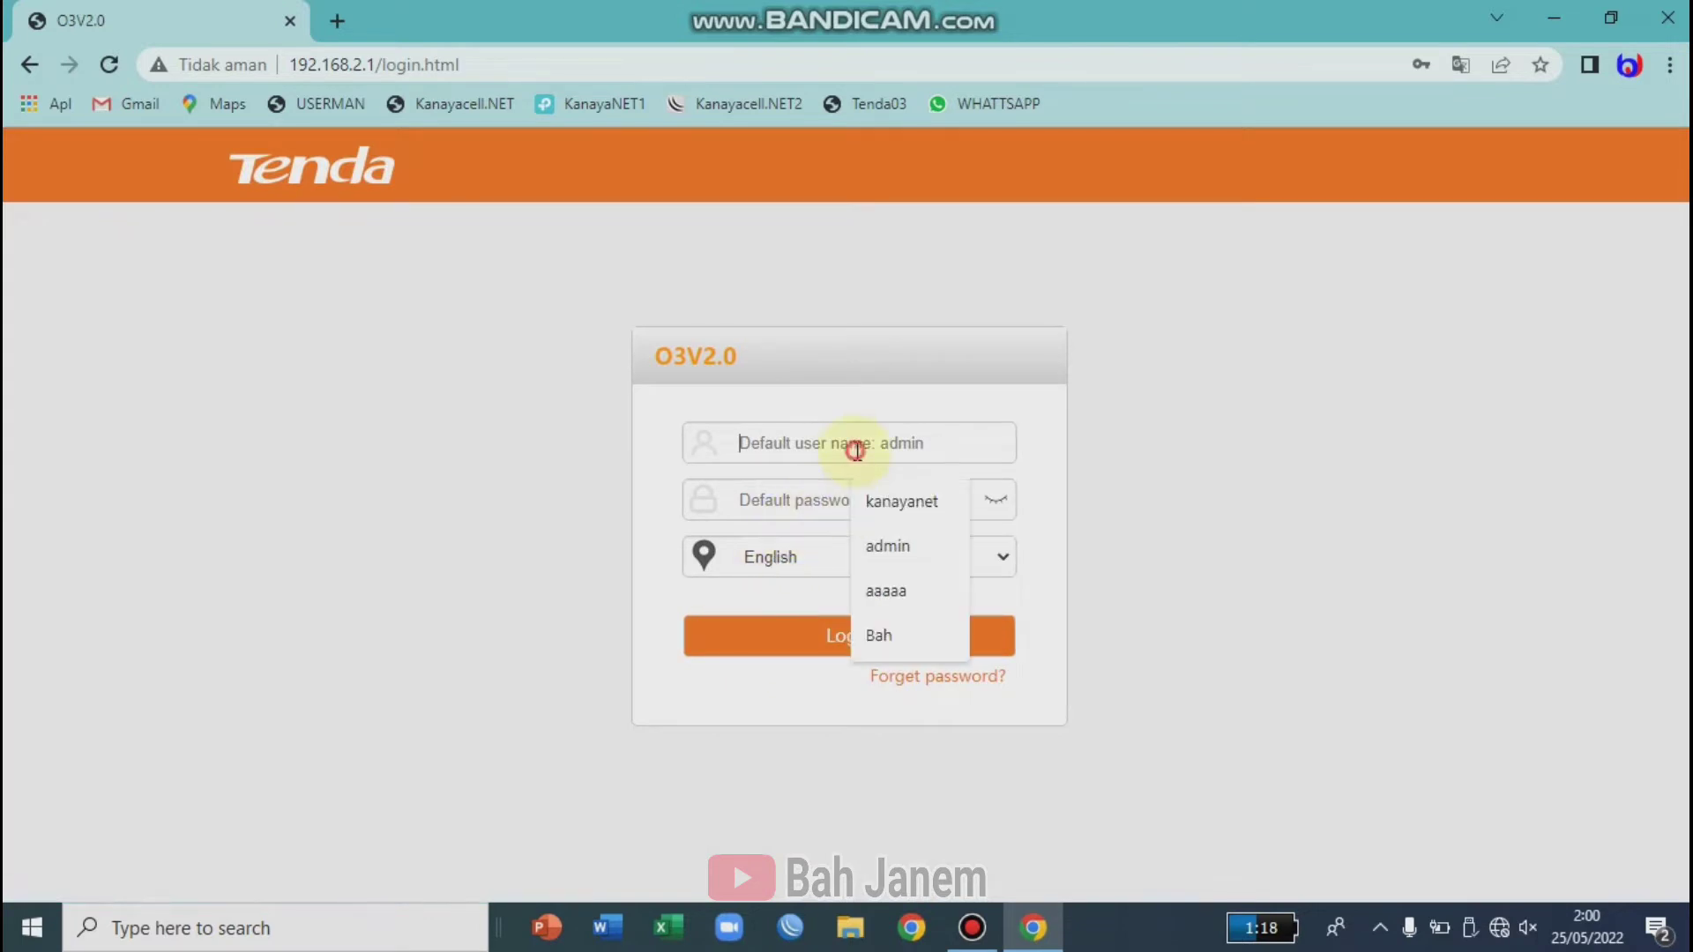
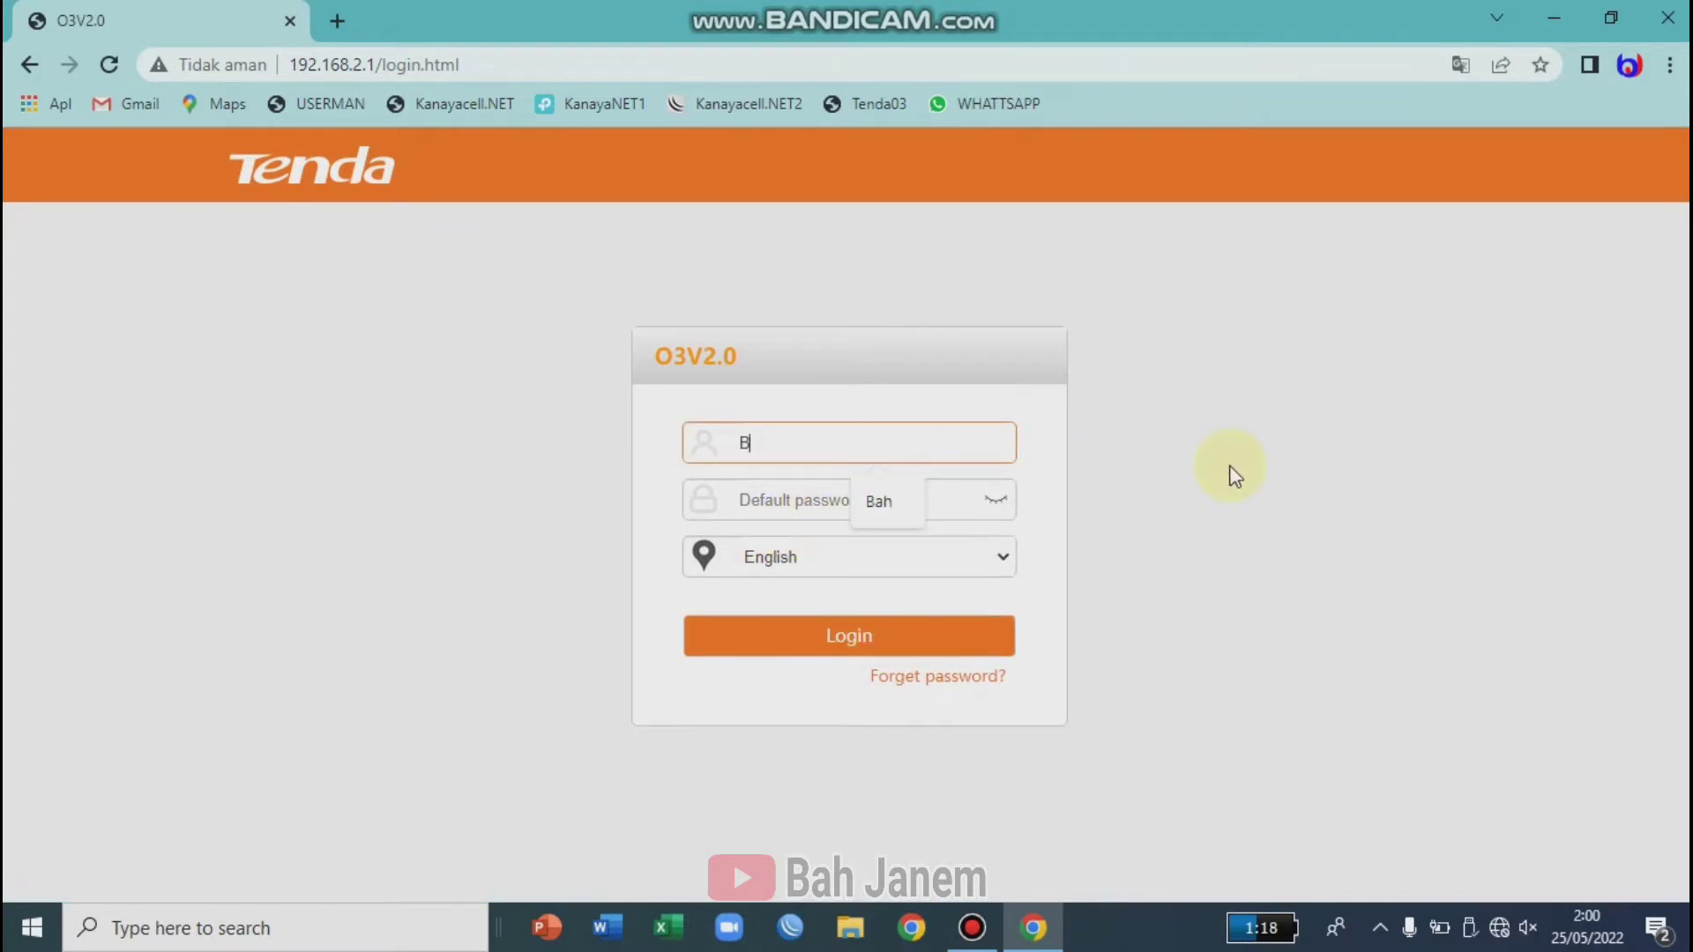
click(897, 489)
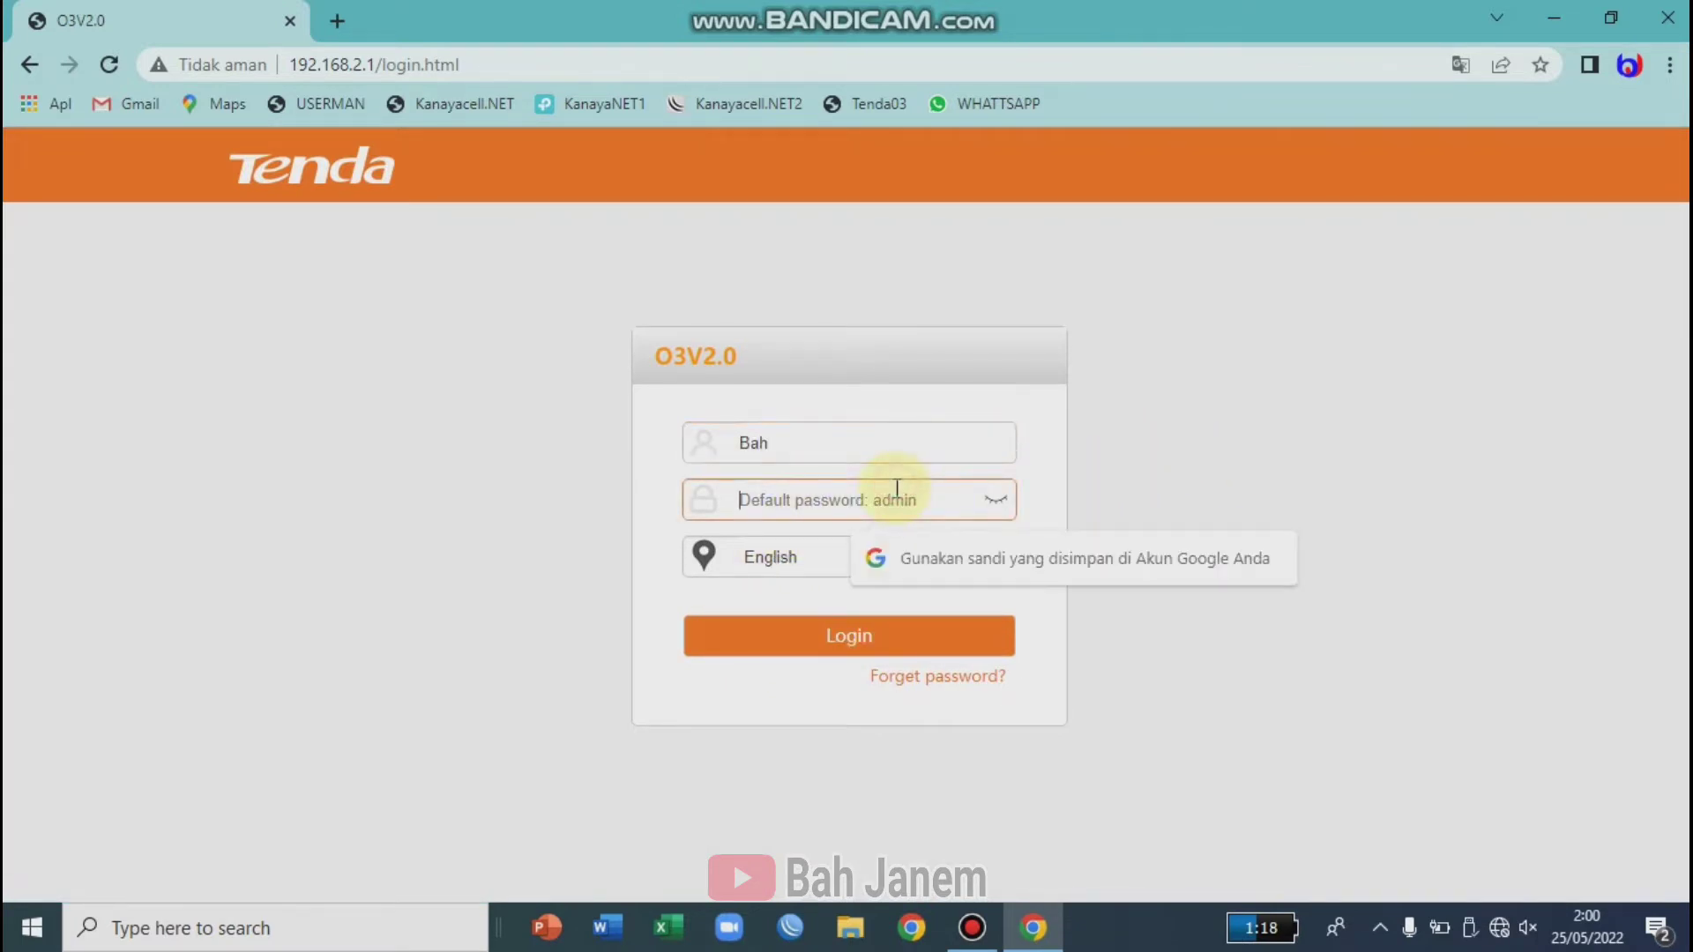
click(988, 508)
click(936, 637)
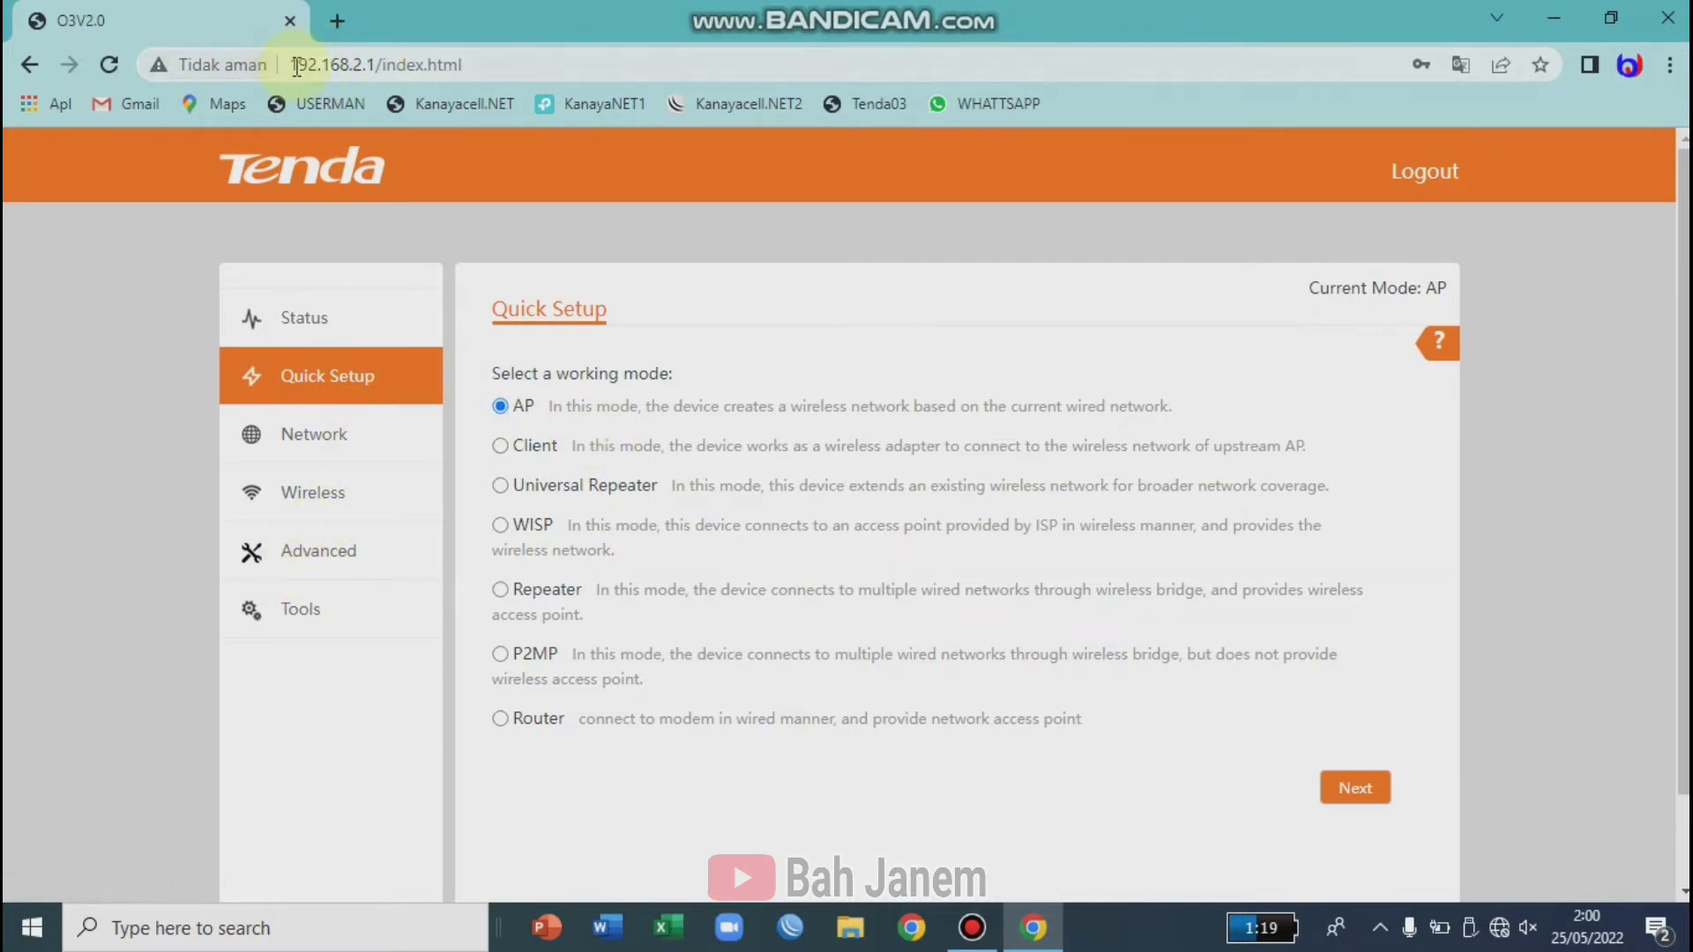
drag(294, 66, 385, 62)
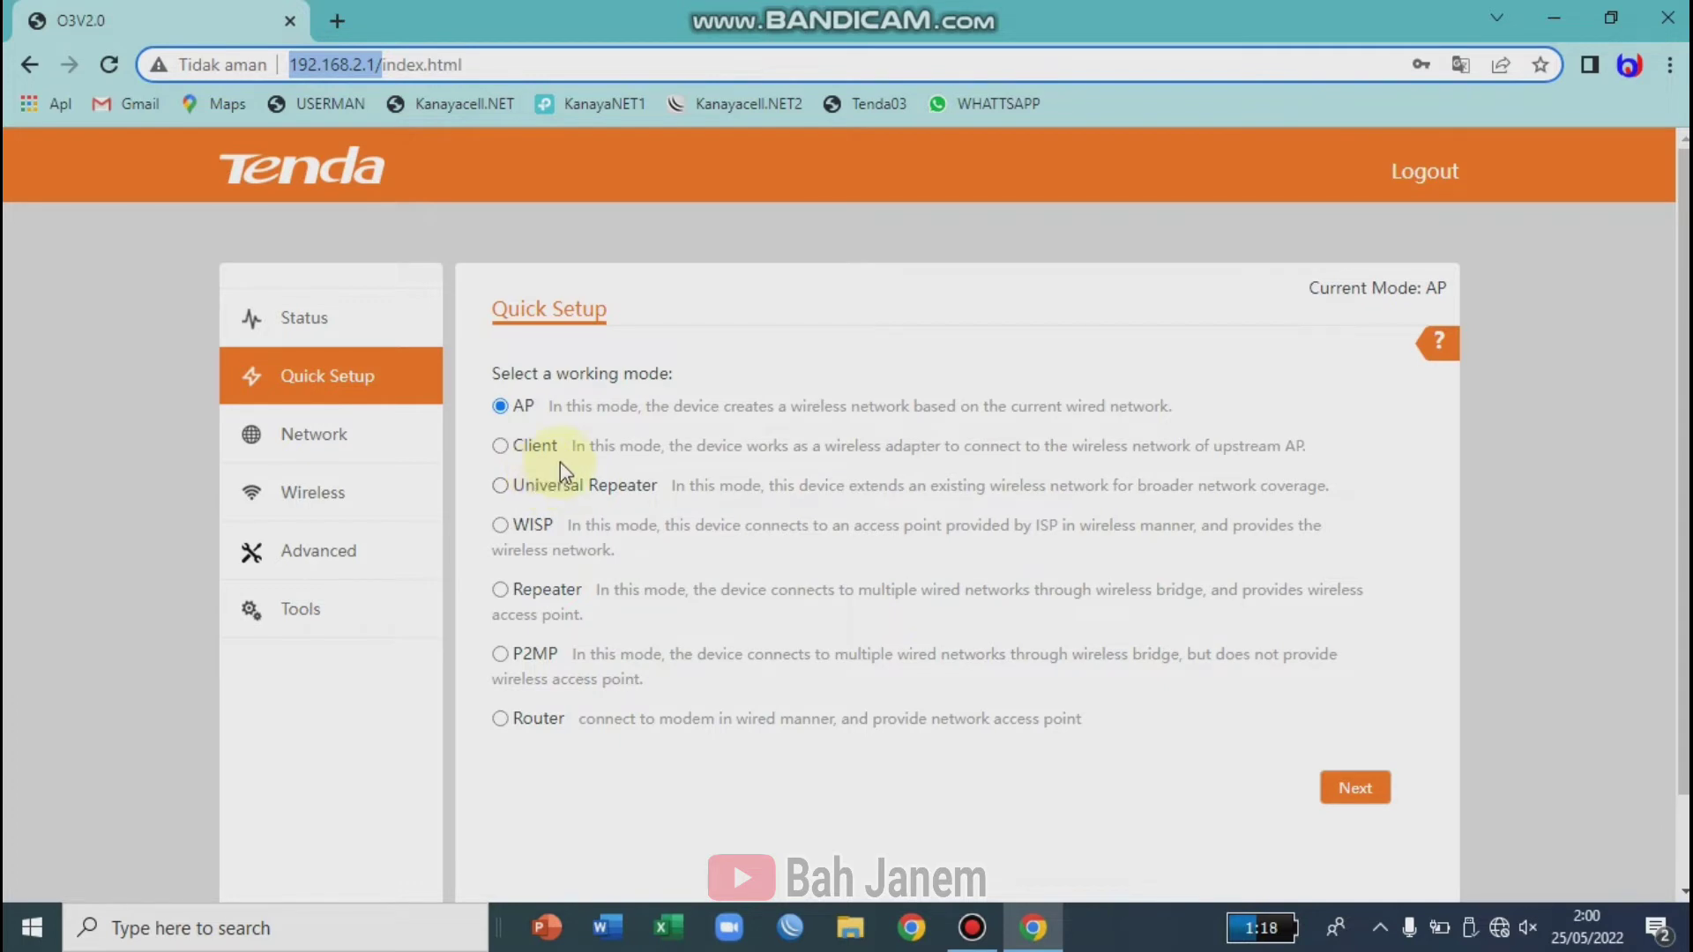
Open Network > LAN Setup, keep Static IP Address, and select the current IP for replacement.
click(313, 454)
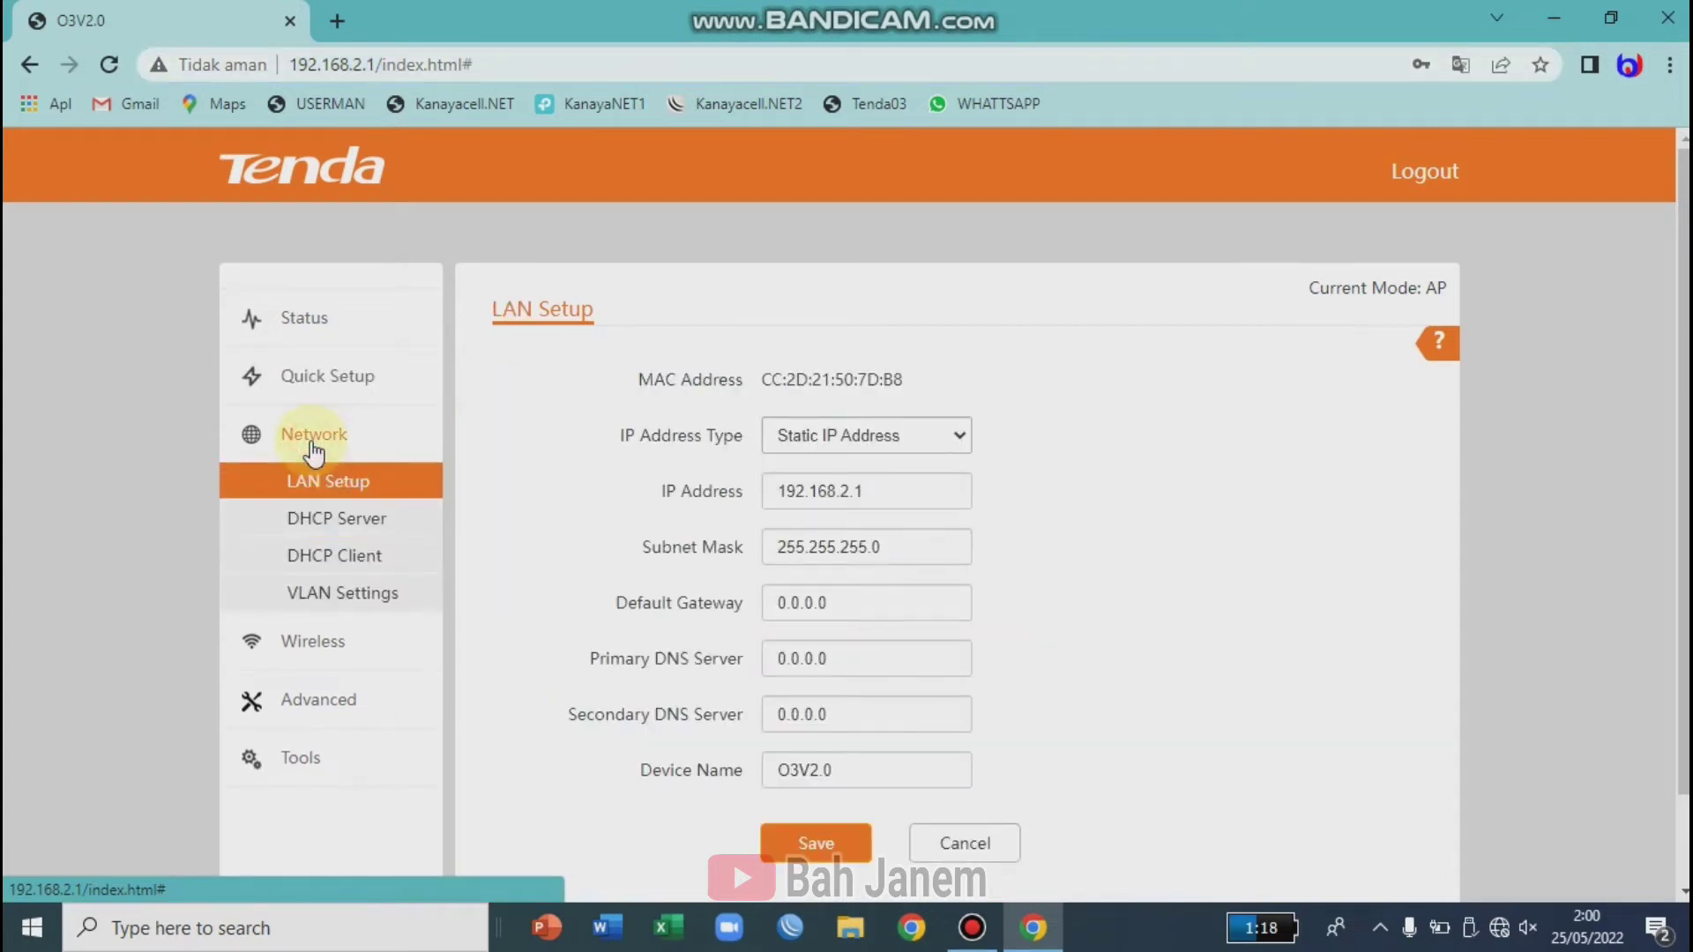
click(852, 454)
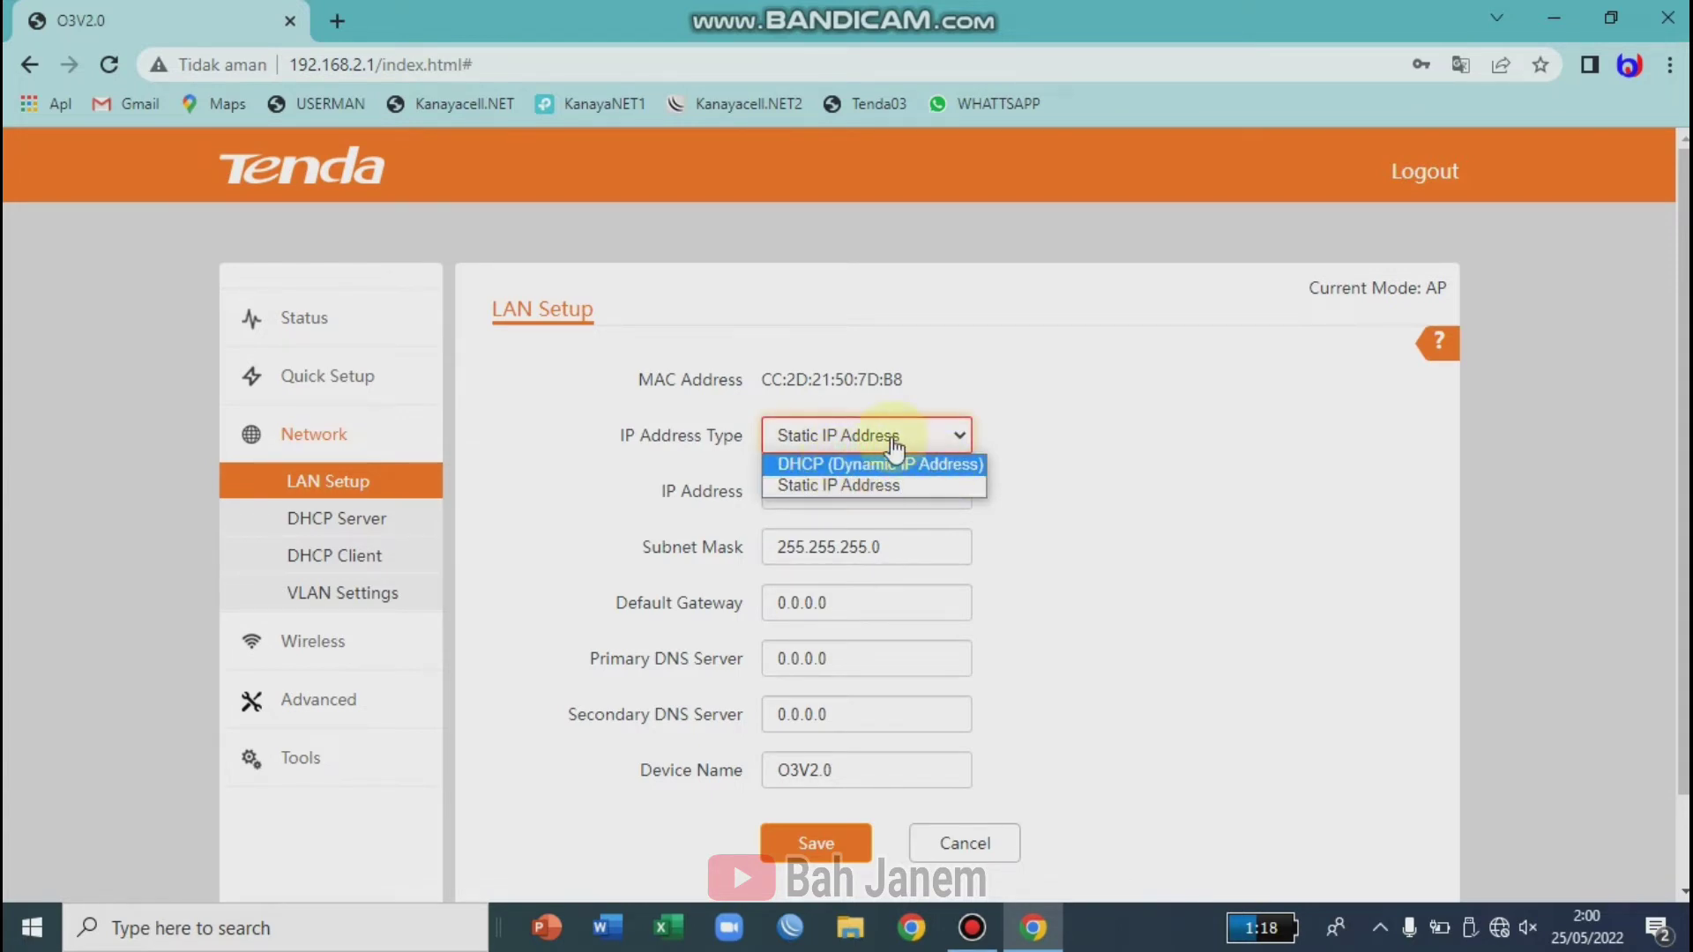
click(873, 486)
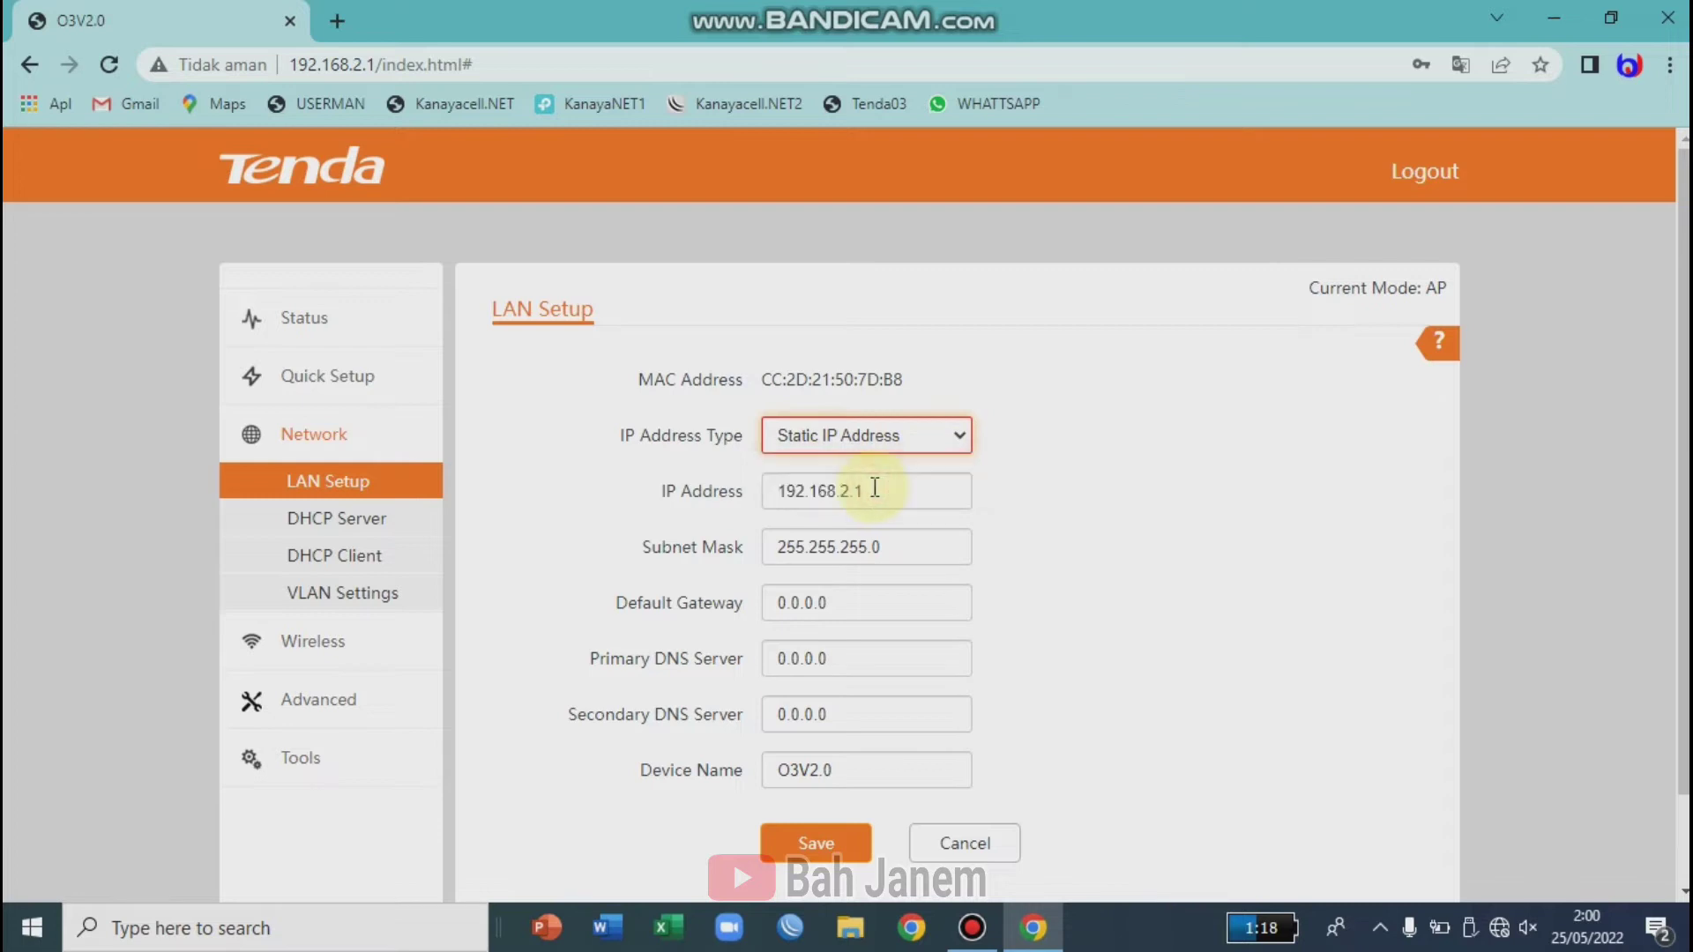
double_click(920, 481)
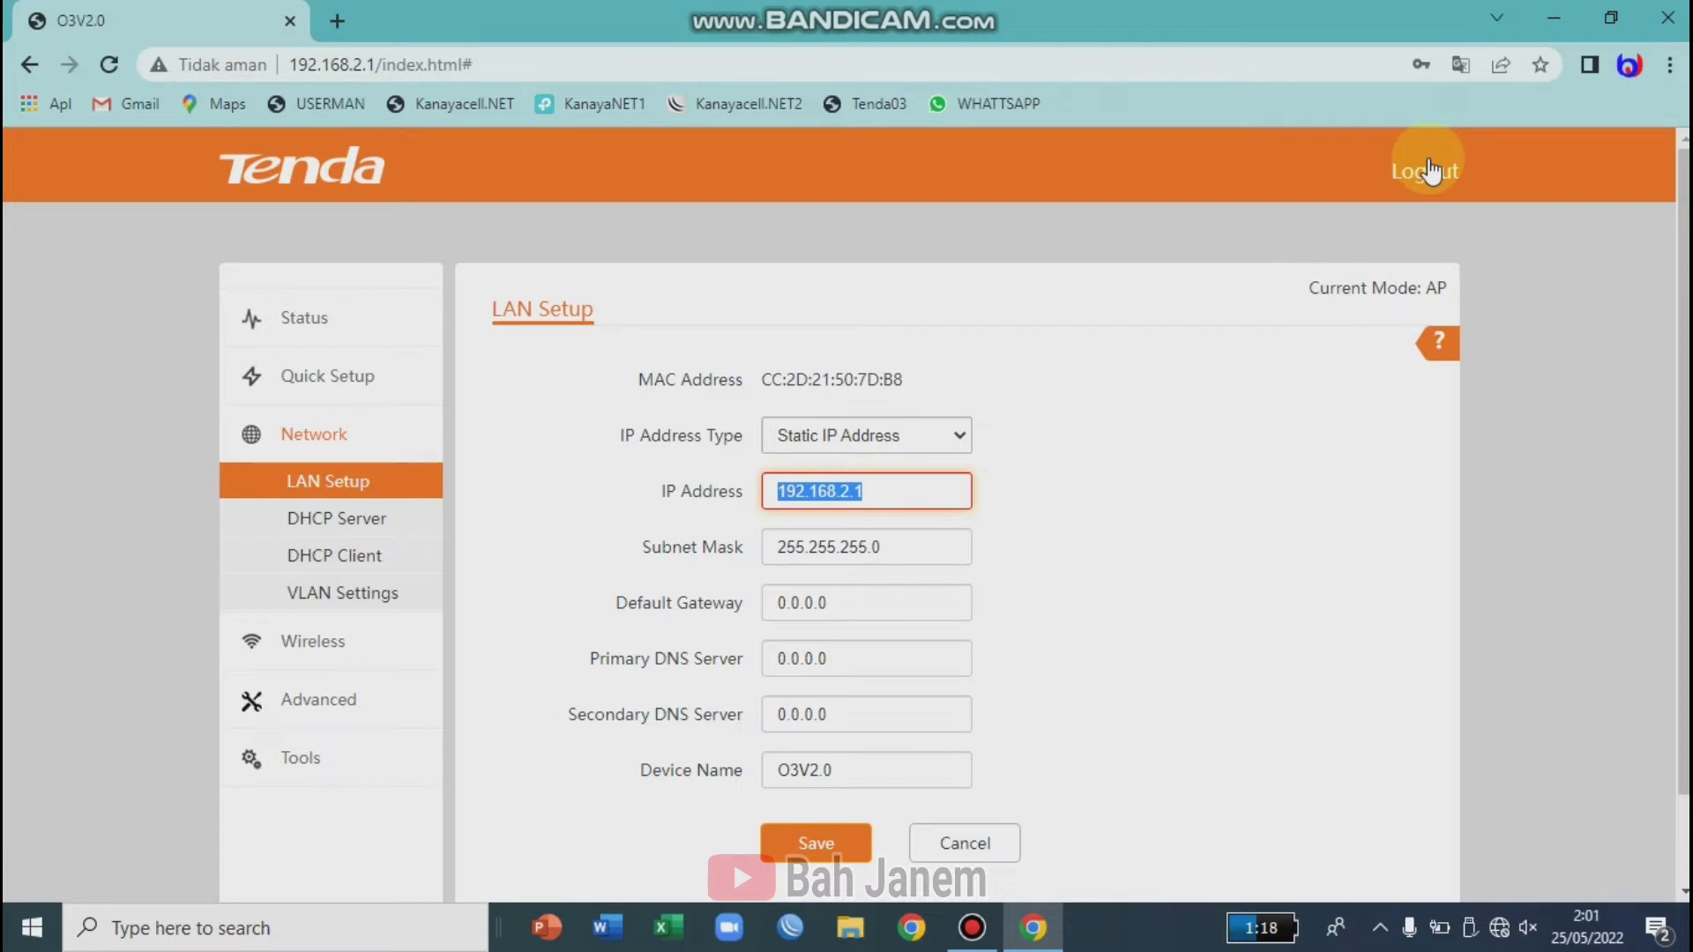
Enter LAN IP 87.87.86.244, gateway 87.87.86.1 and primary DNS 192.168.1.1.
text(87.87.86.244)
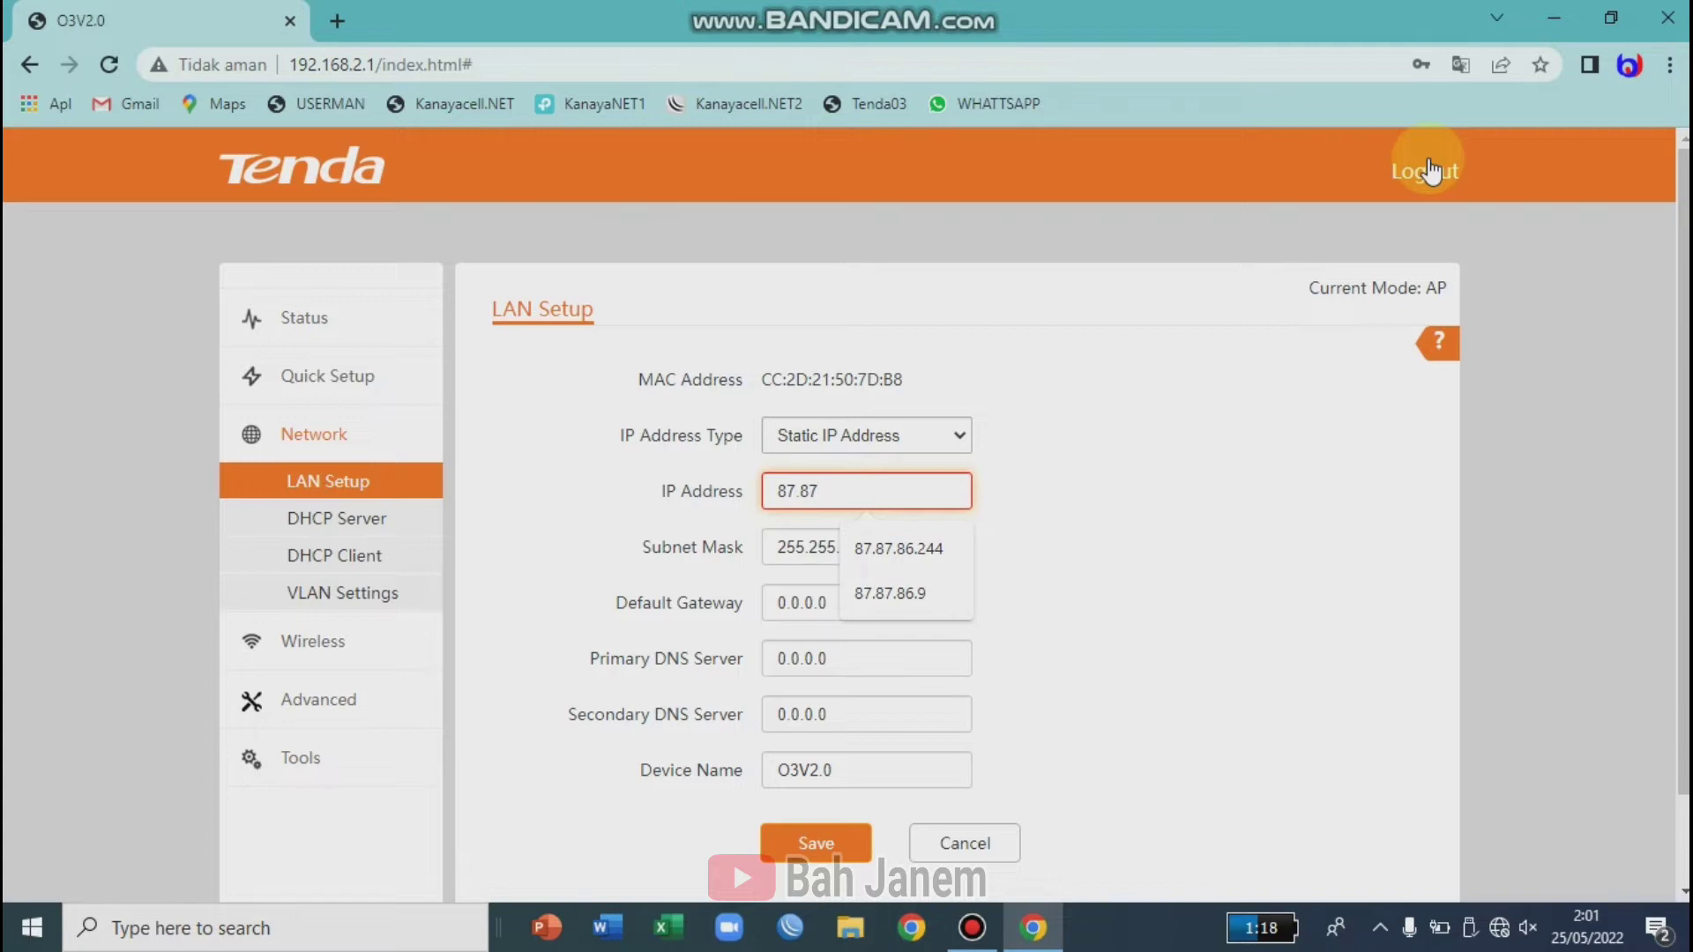
click(918, 545)
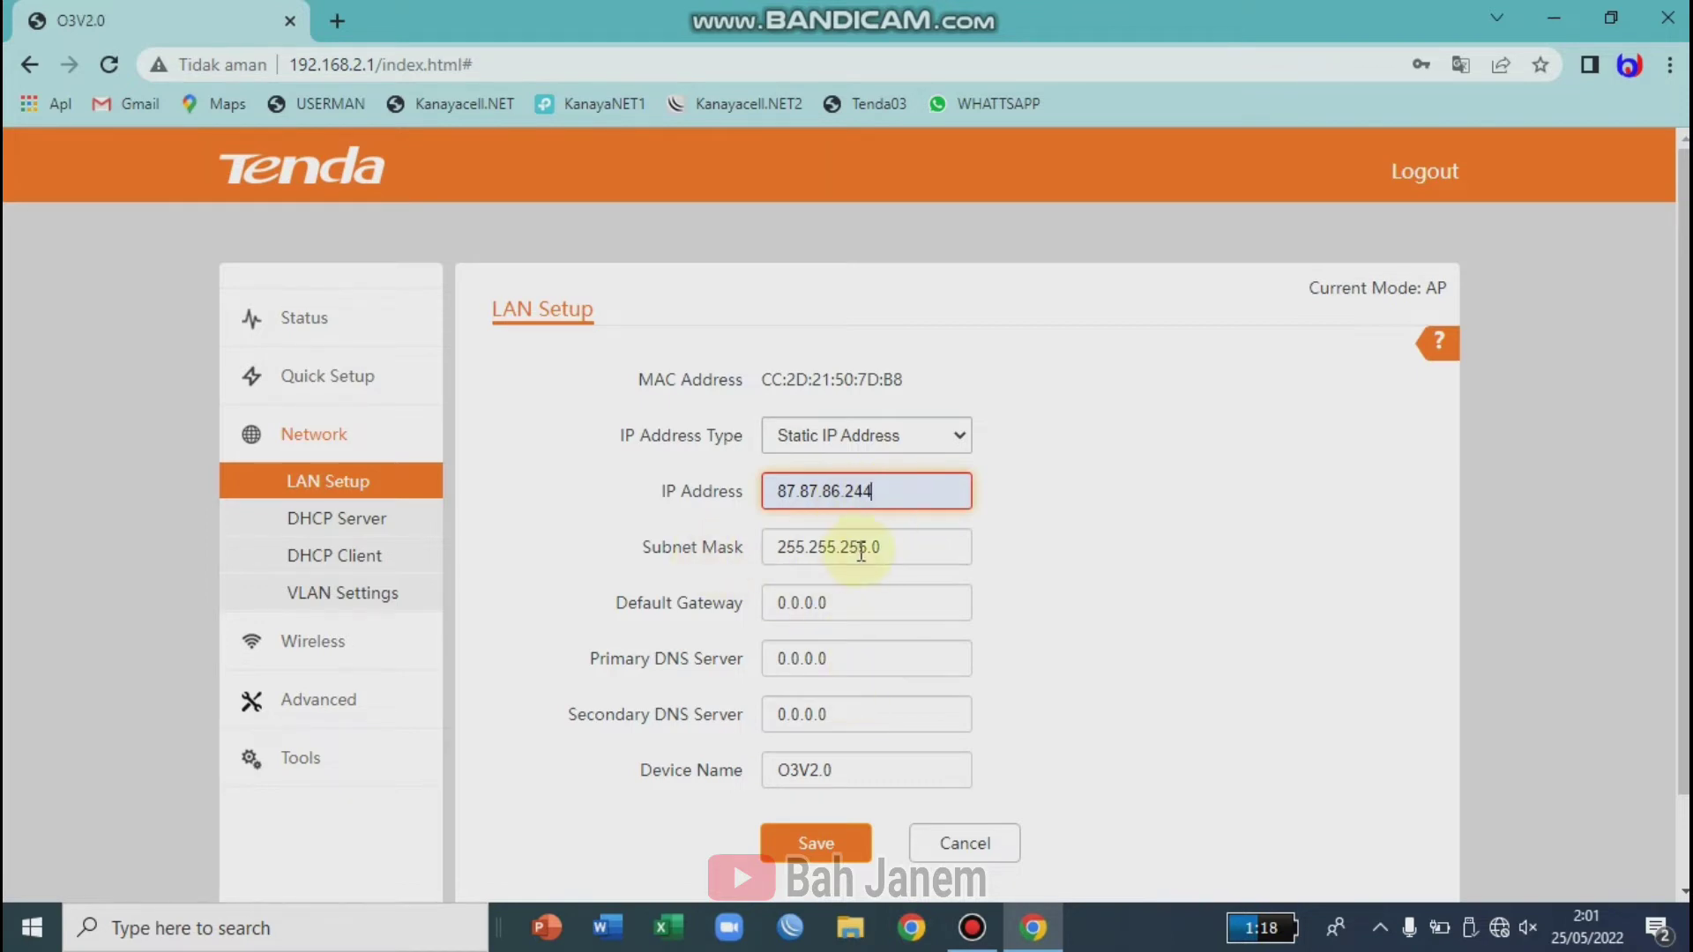
drag(839, 602, 738, 605)
text(87.87.86.1)
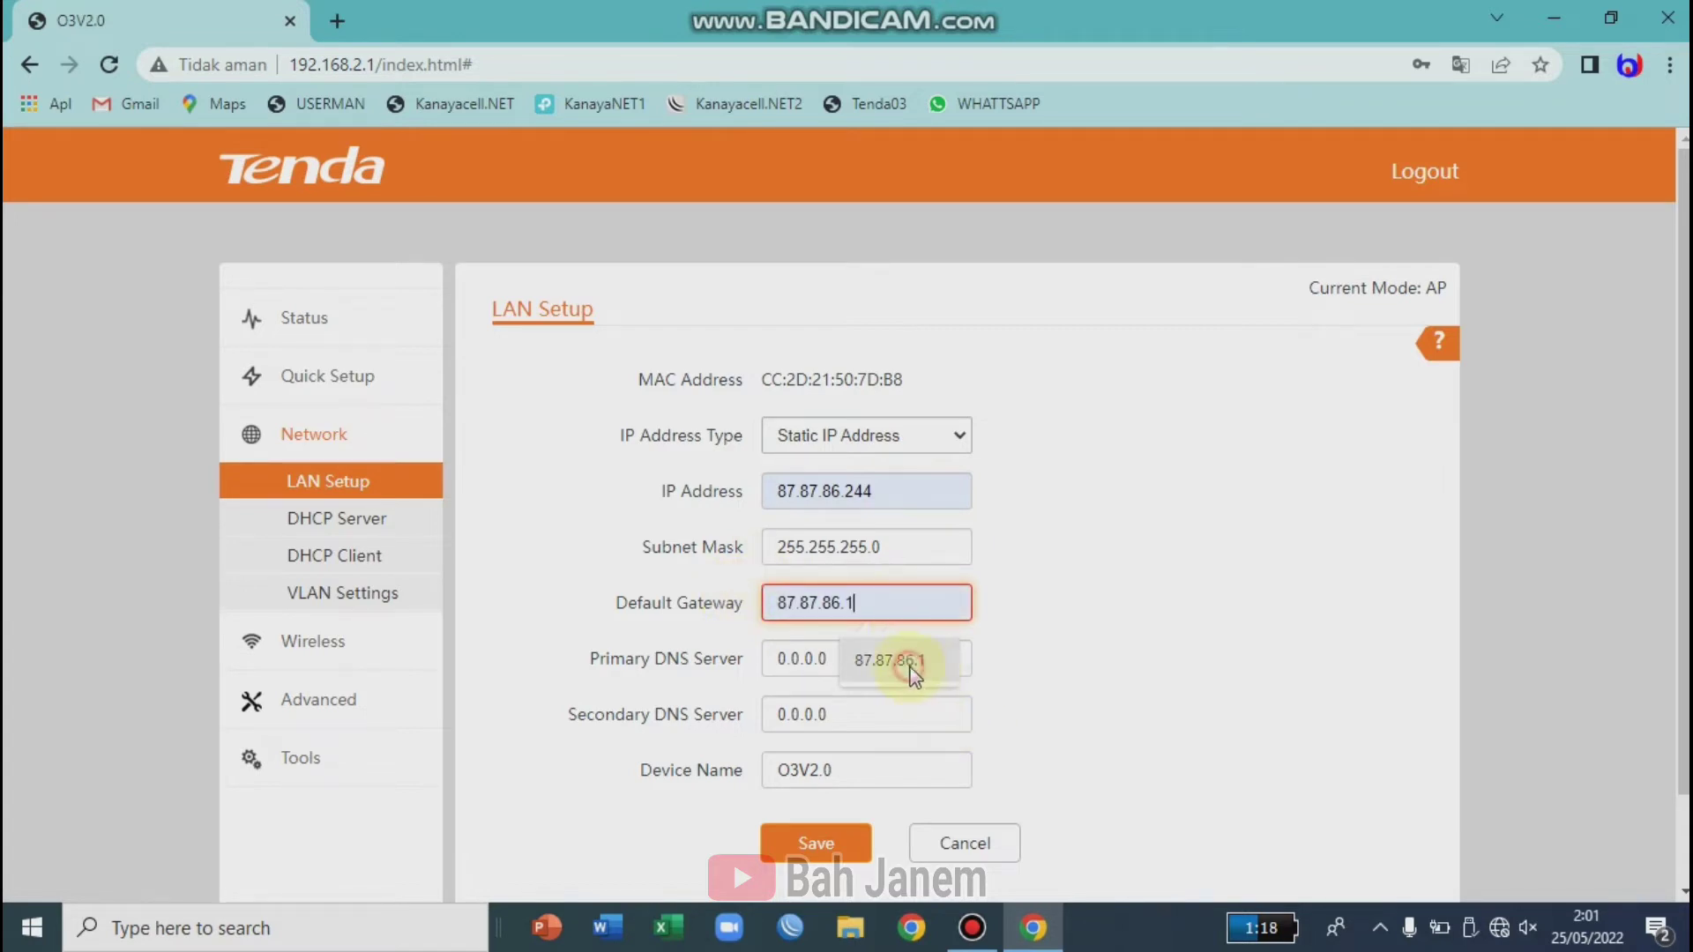
click(908, 670)
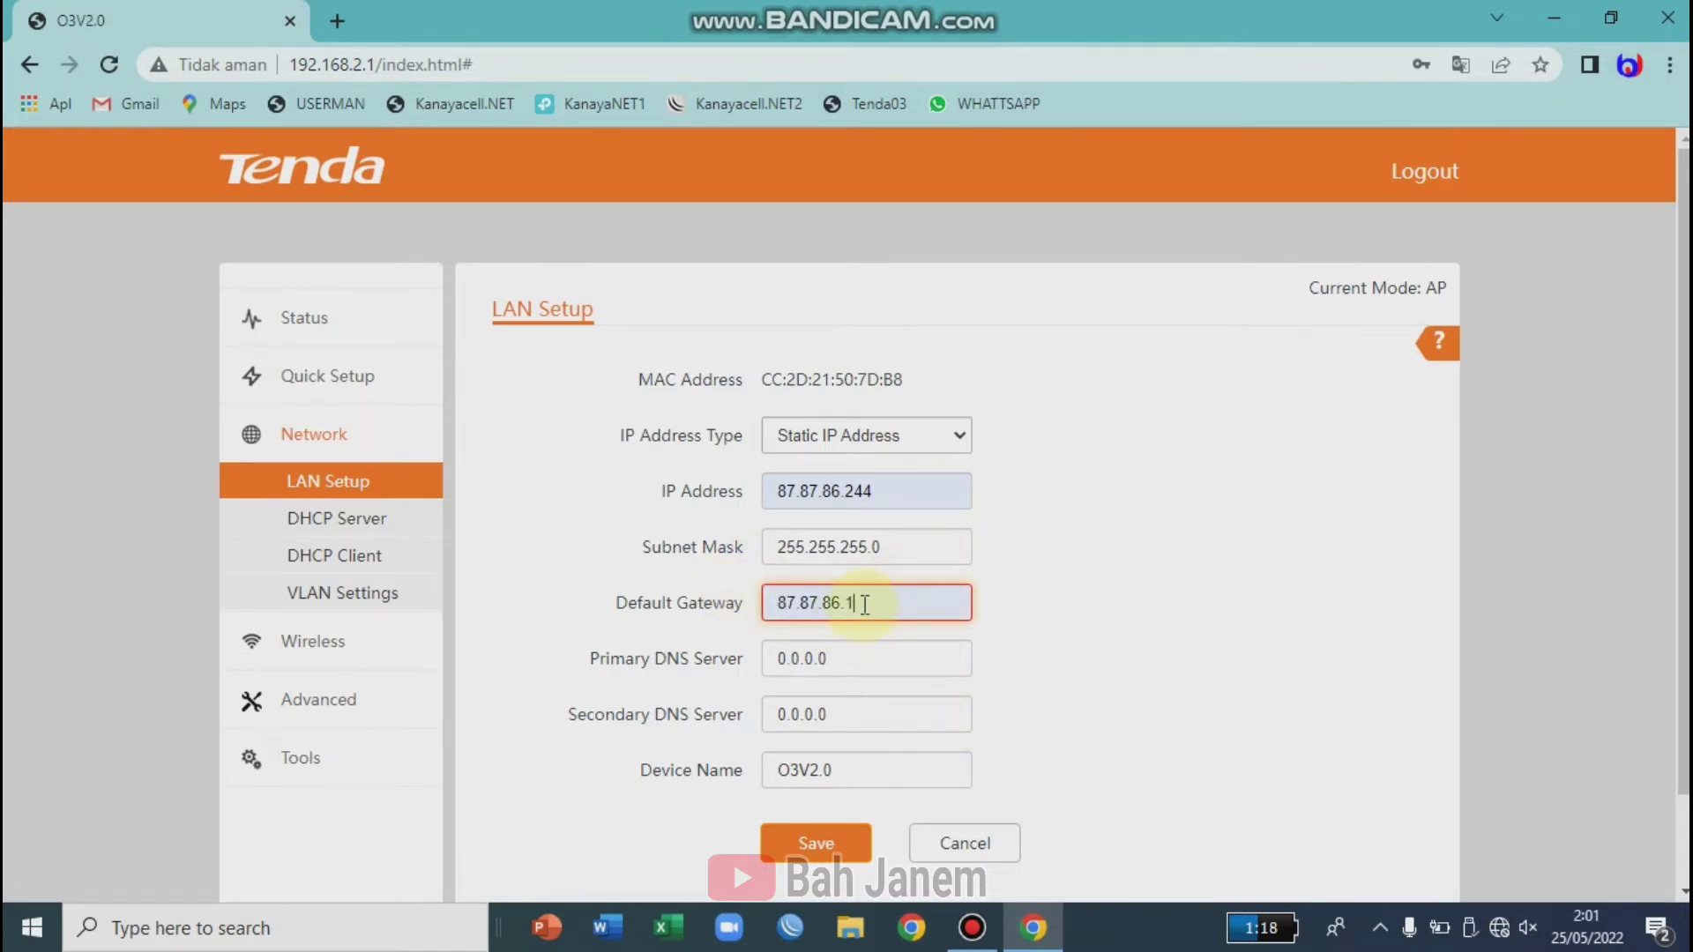
click(842, 659)
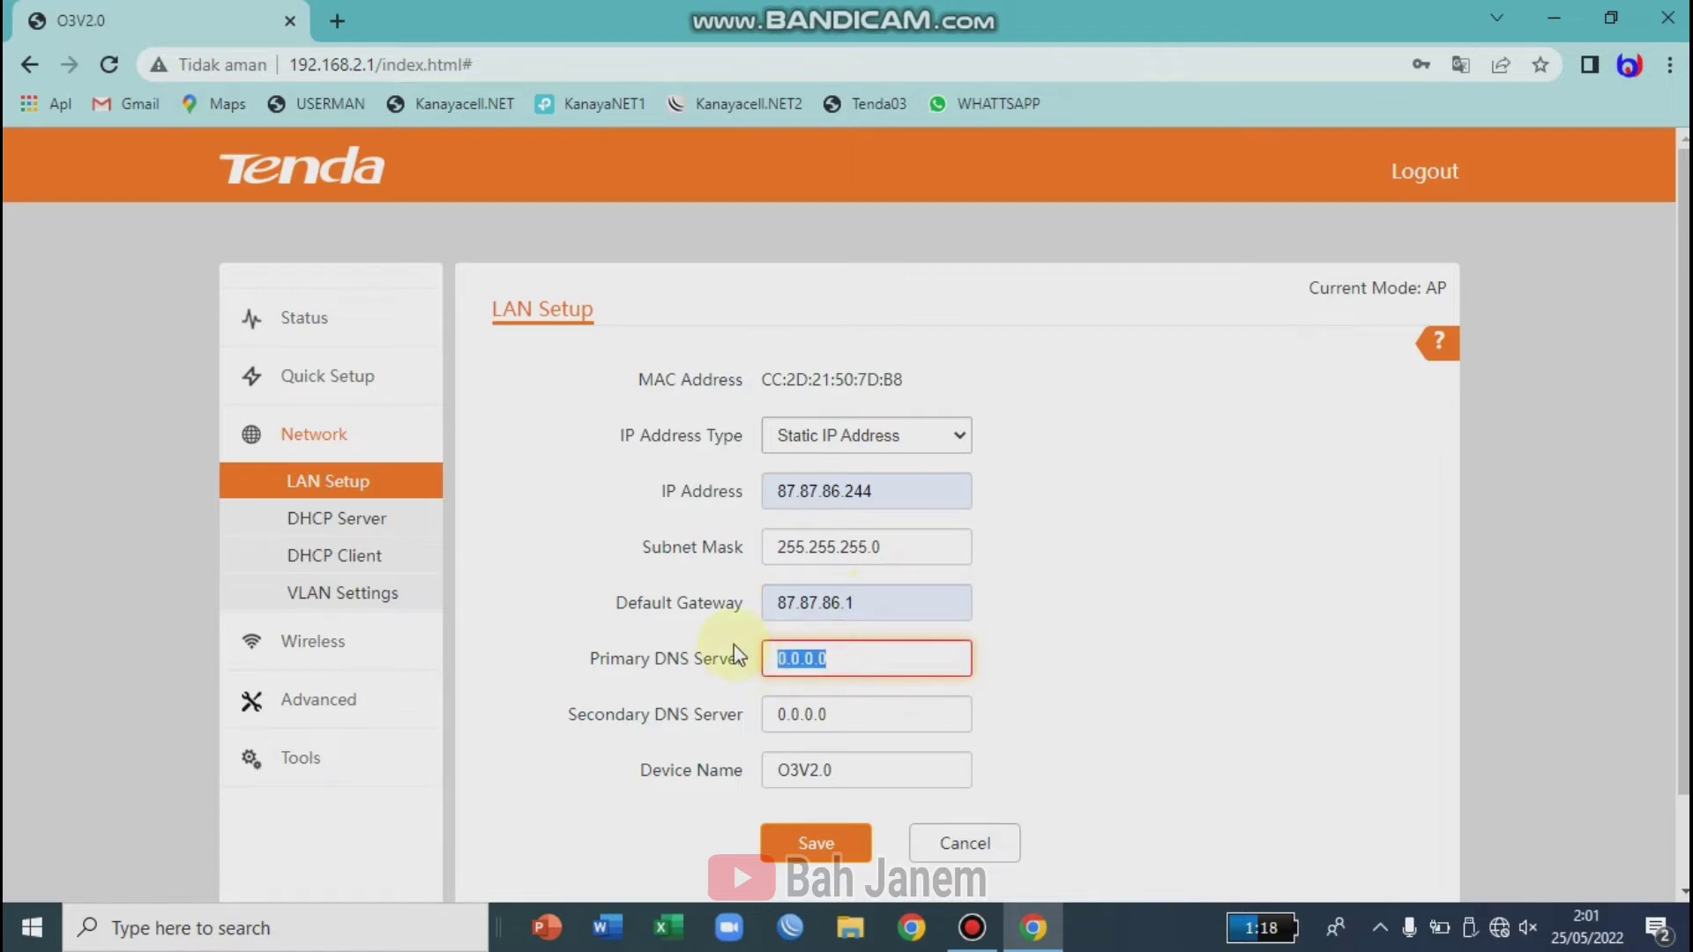
text(192)
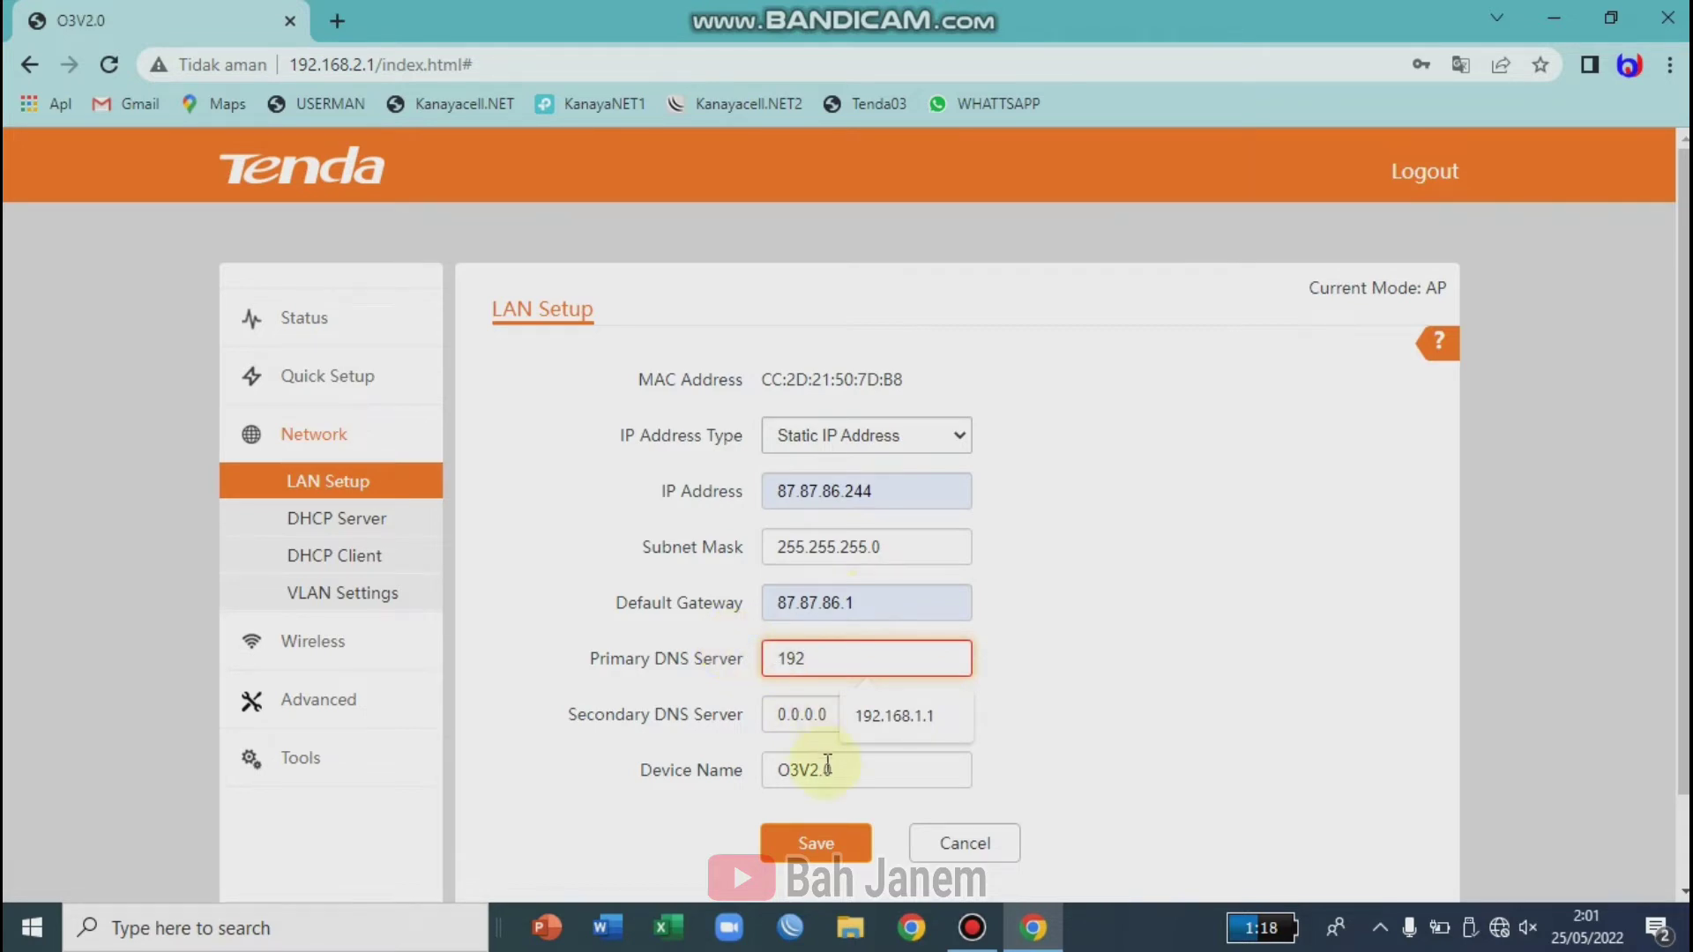
click(892, 717)
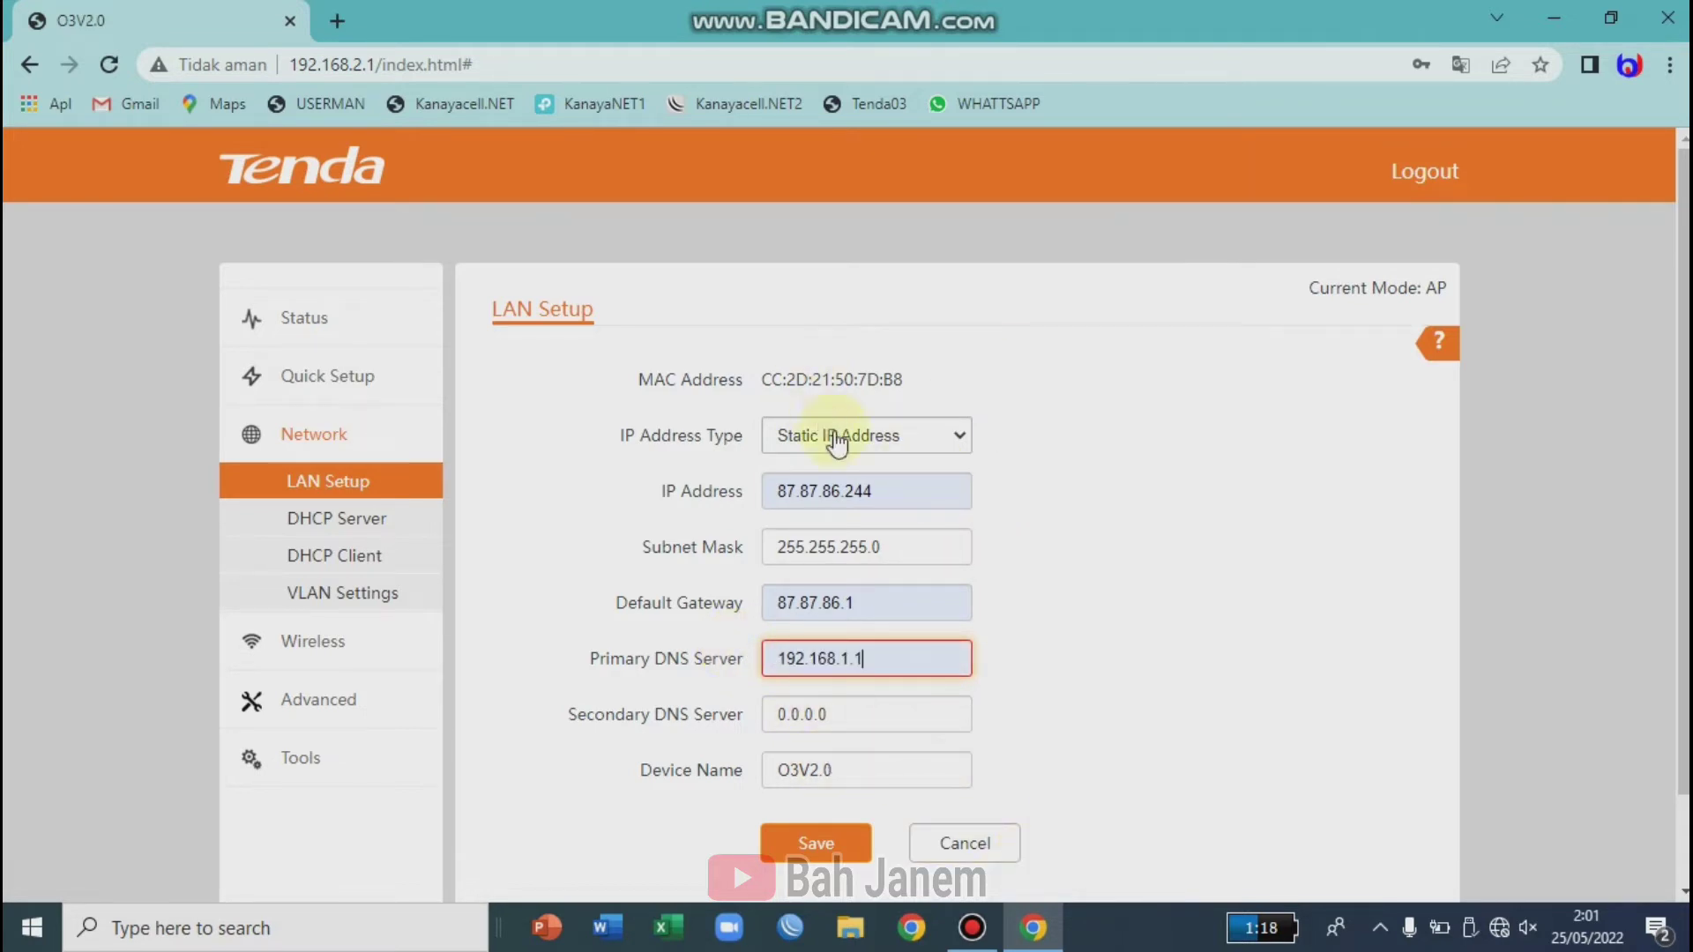
Highlight the new values, then save the LAN settings and confirm the IP change.
drag(873, 490, 774, 490)
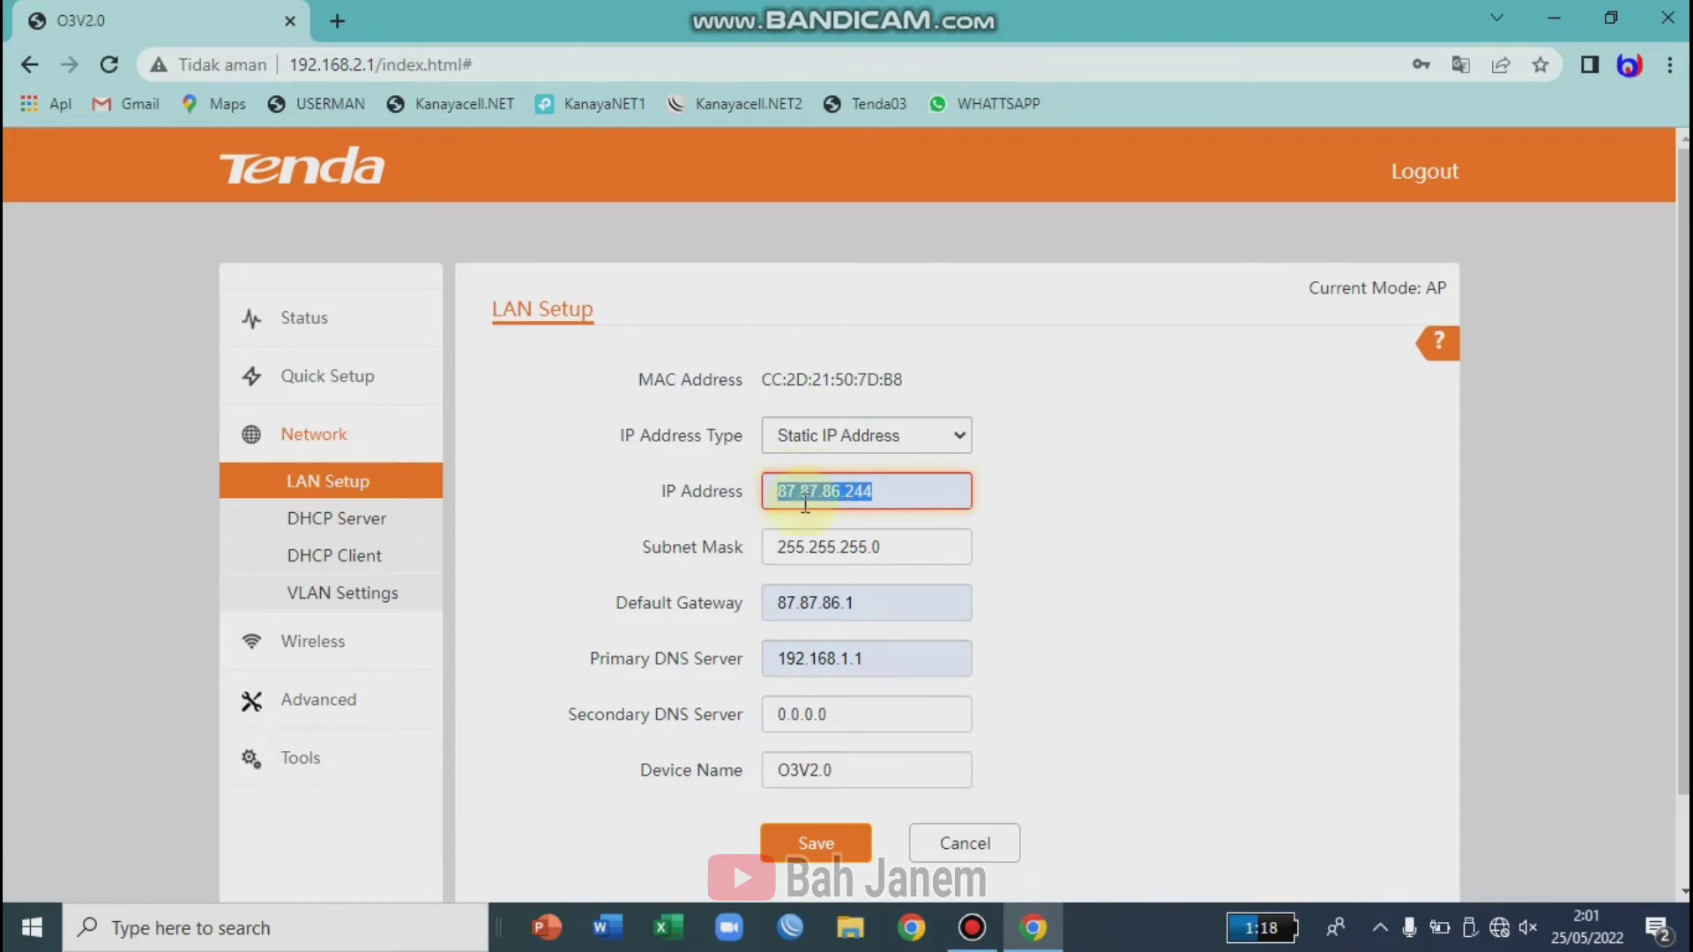
drag(873, 605, 775, 598)
drag(873, 659, 775, 658)
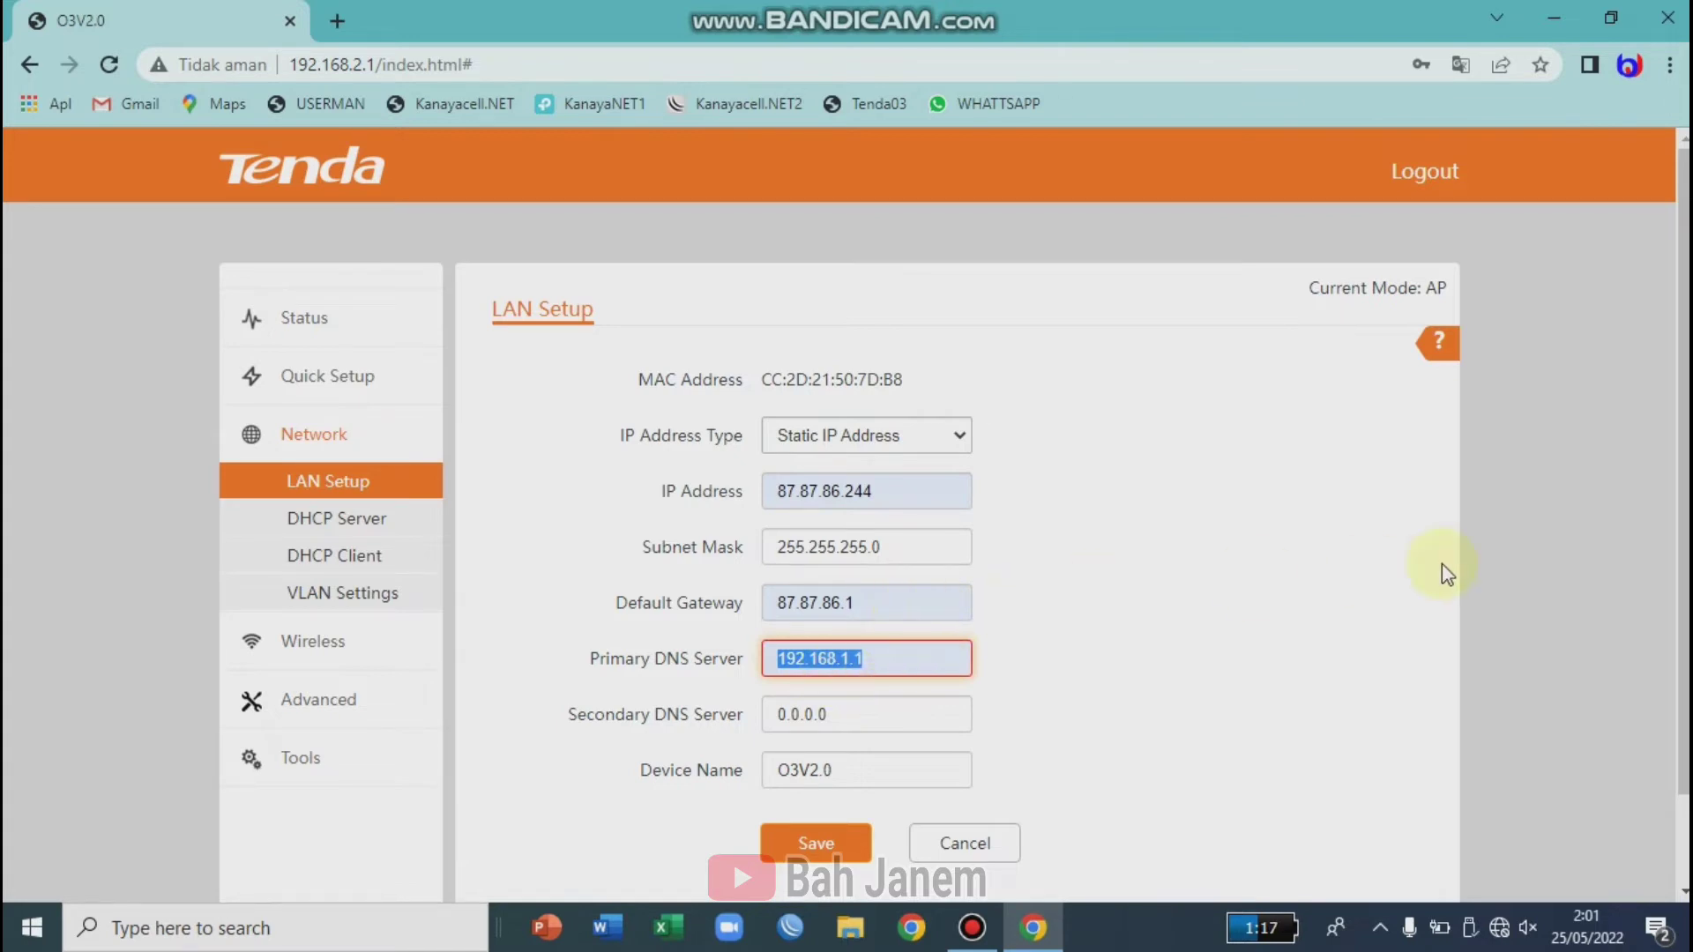
click(837, 851)
click(827, 522)
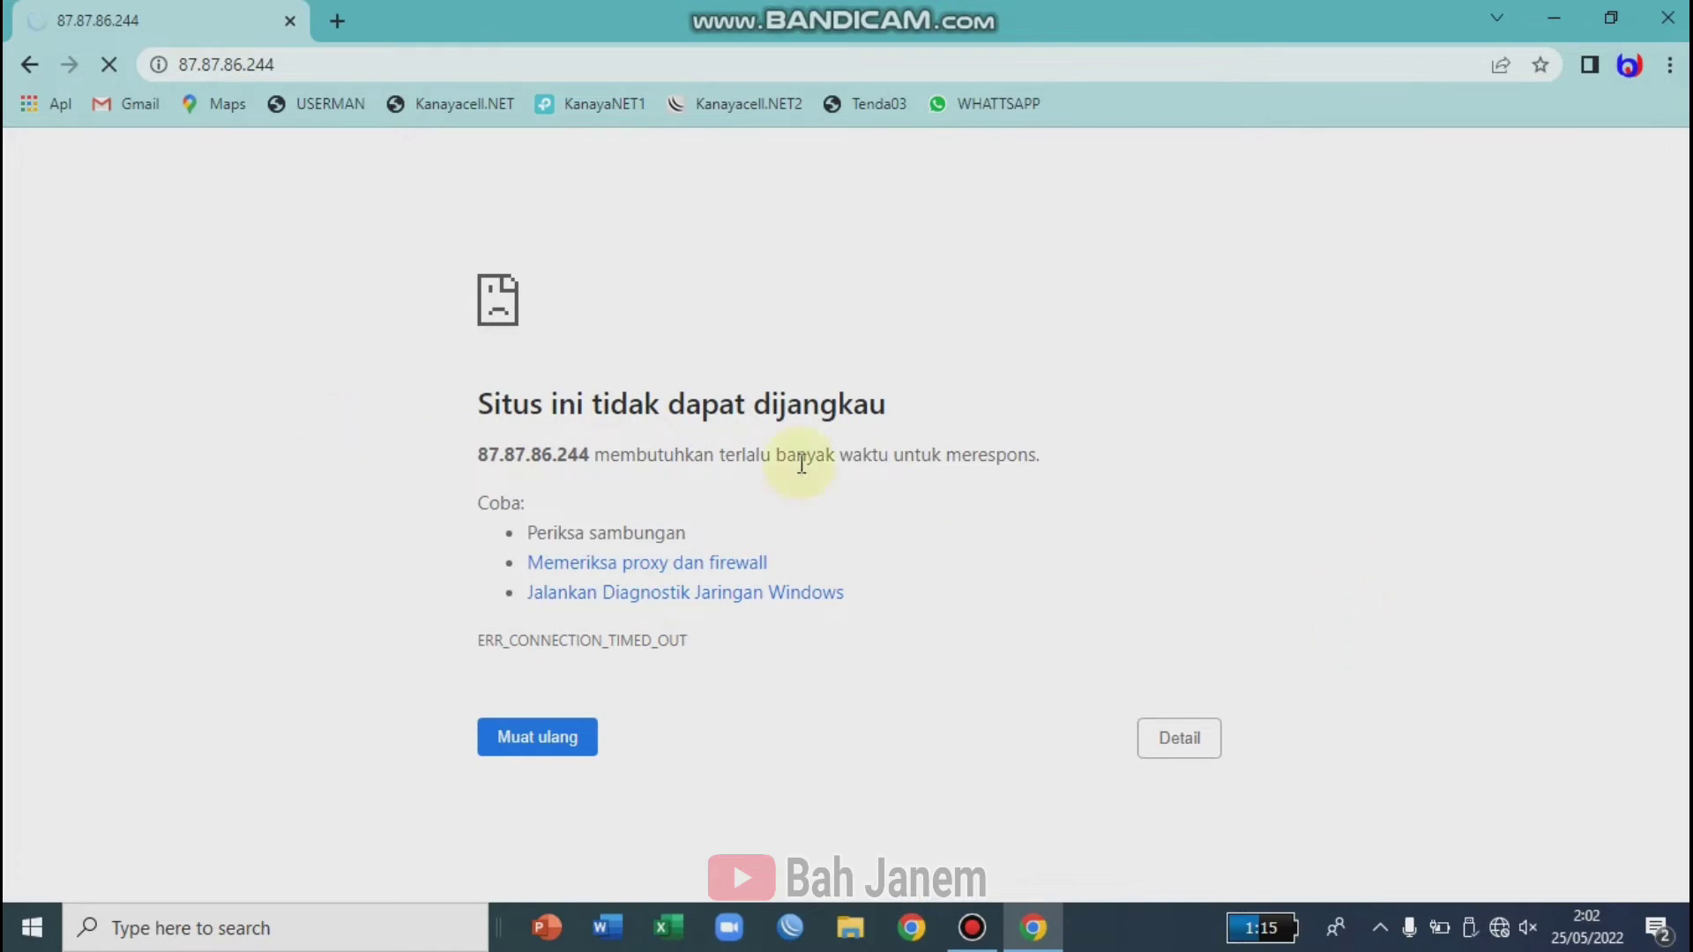
After 87.87.86.244 times out in Chrome, bring up the tray's quick network options.
right_click(1501, 932)
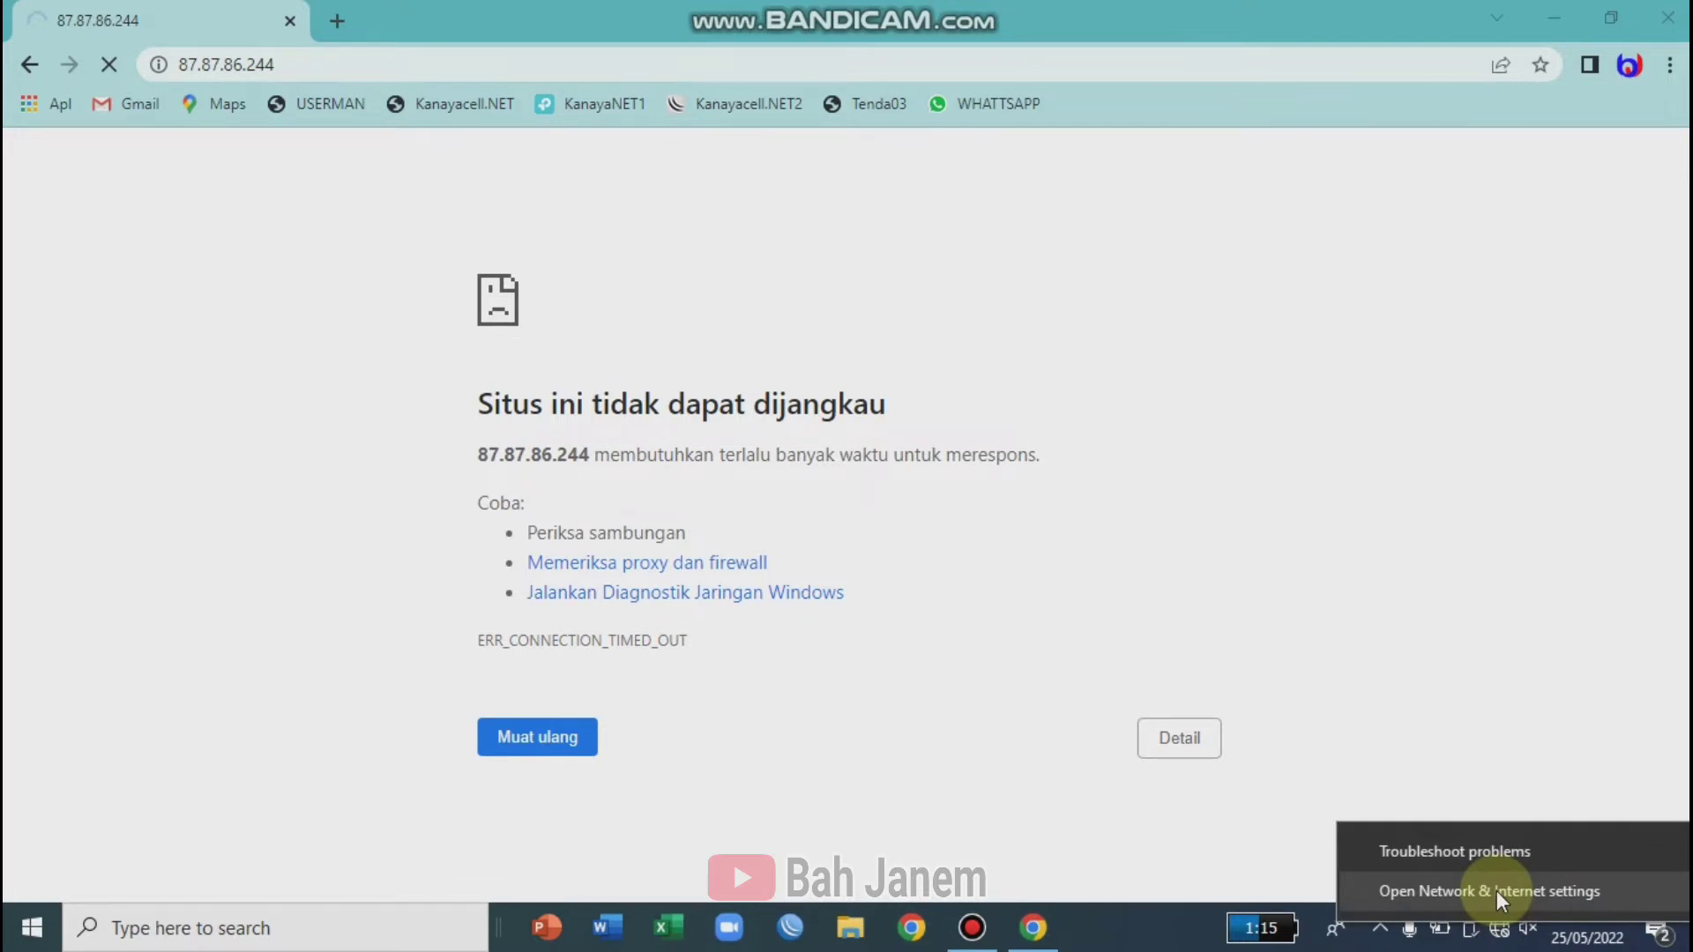
Open the IPv4 properties of the Ethernet 2 adapter.
click(1495, 891)
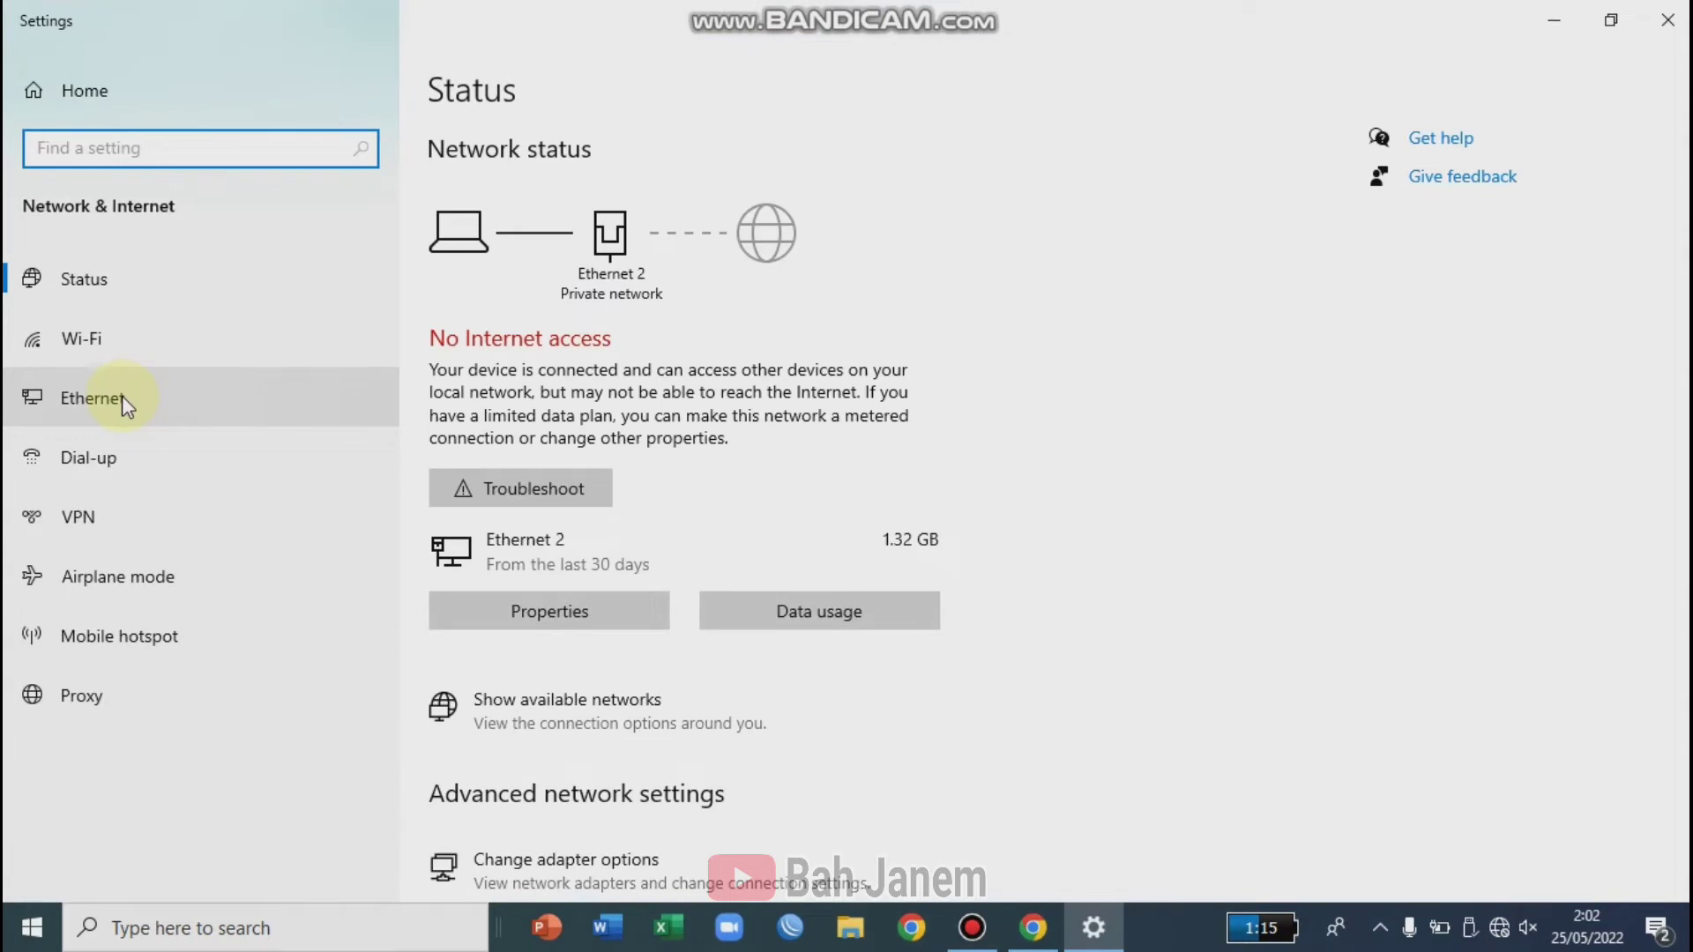
click(123, 395)
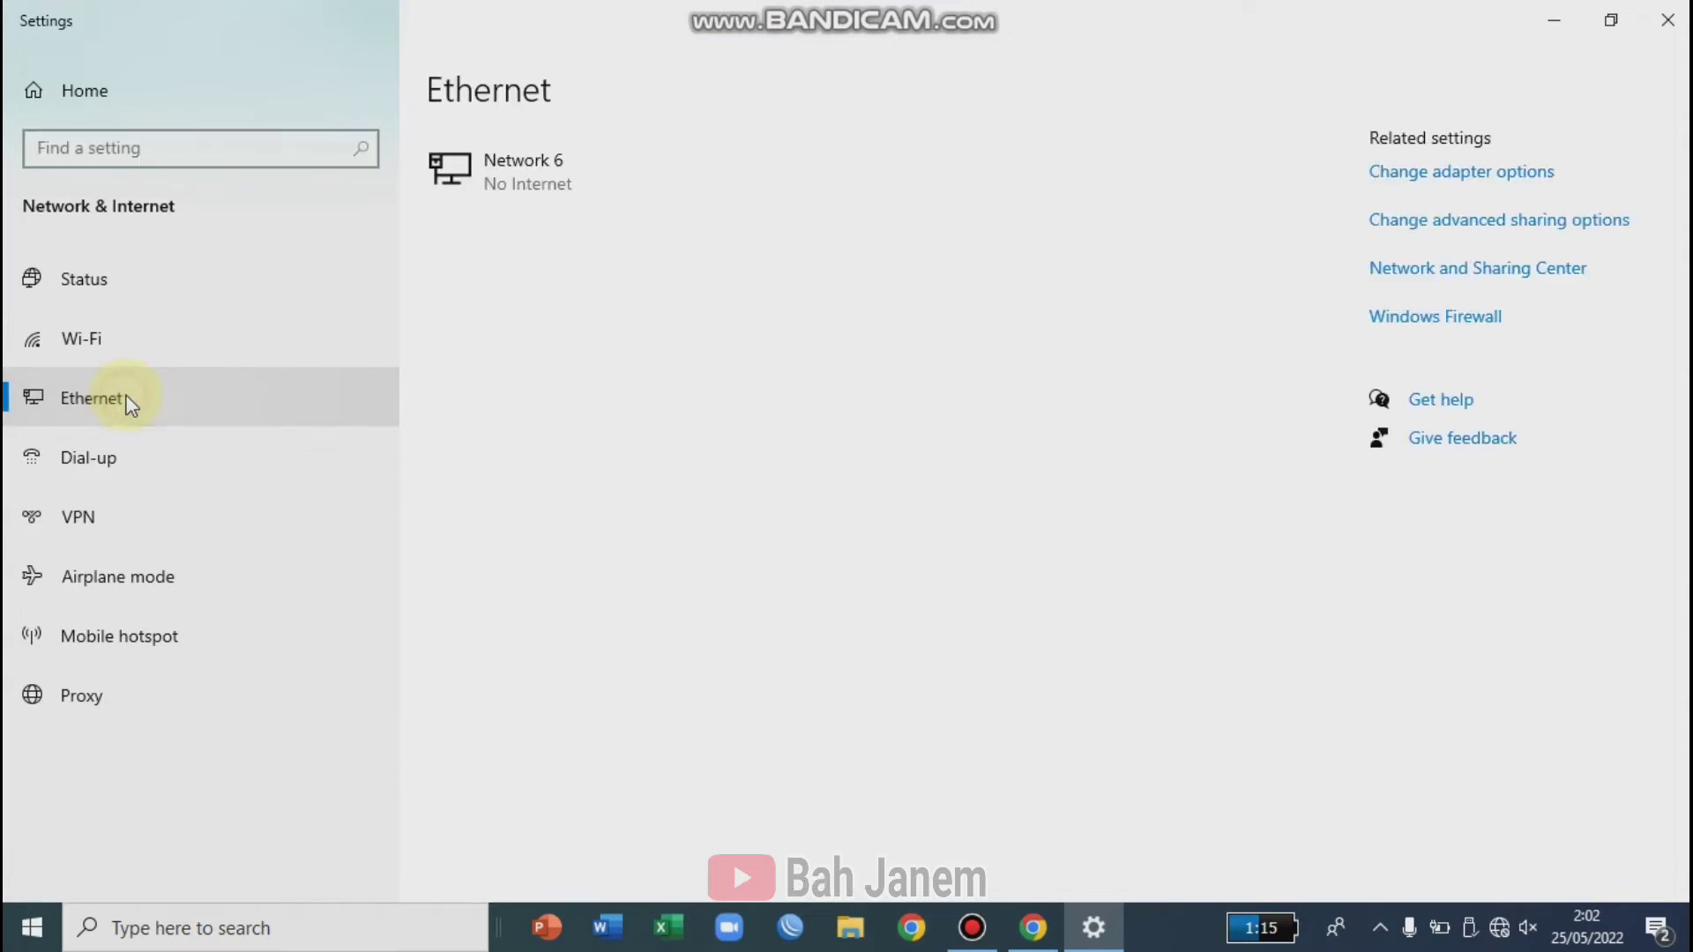
click(1514, 187)
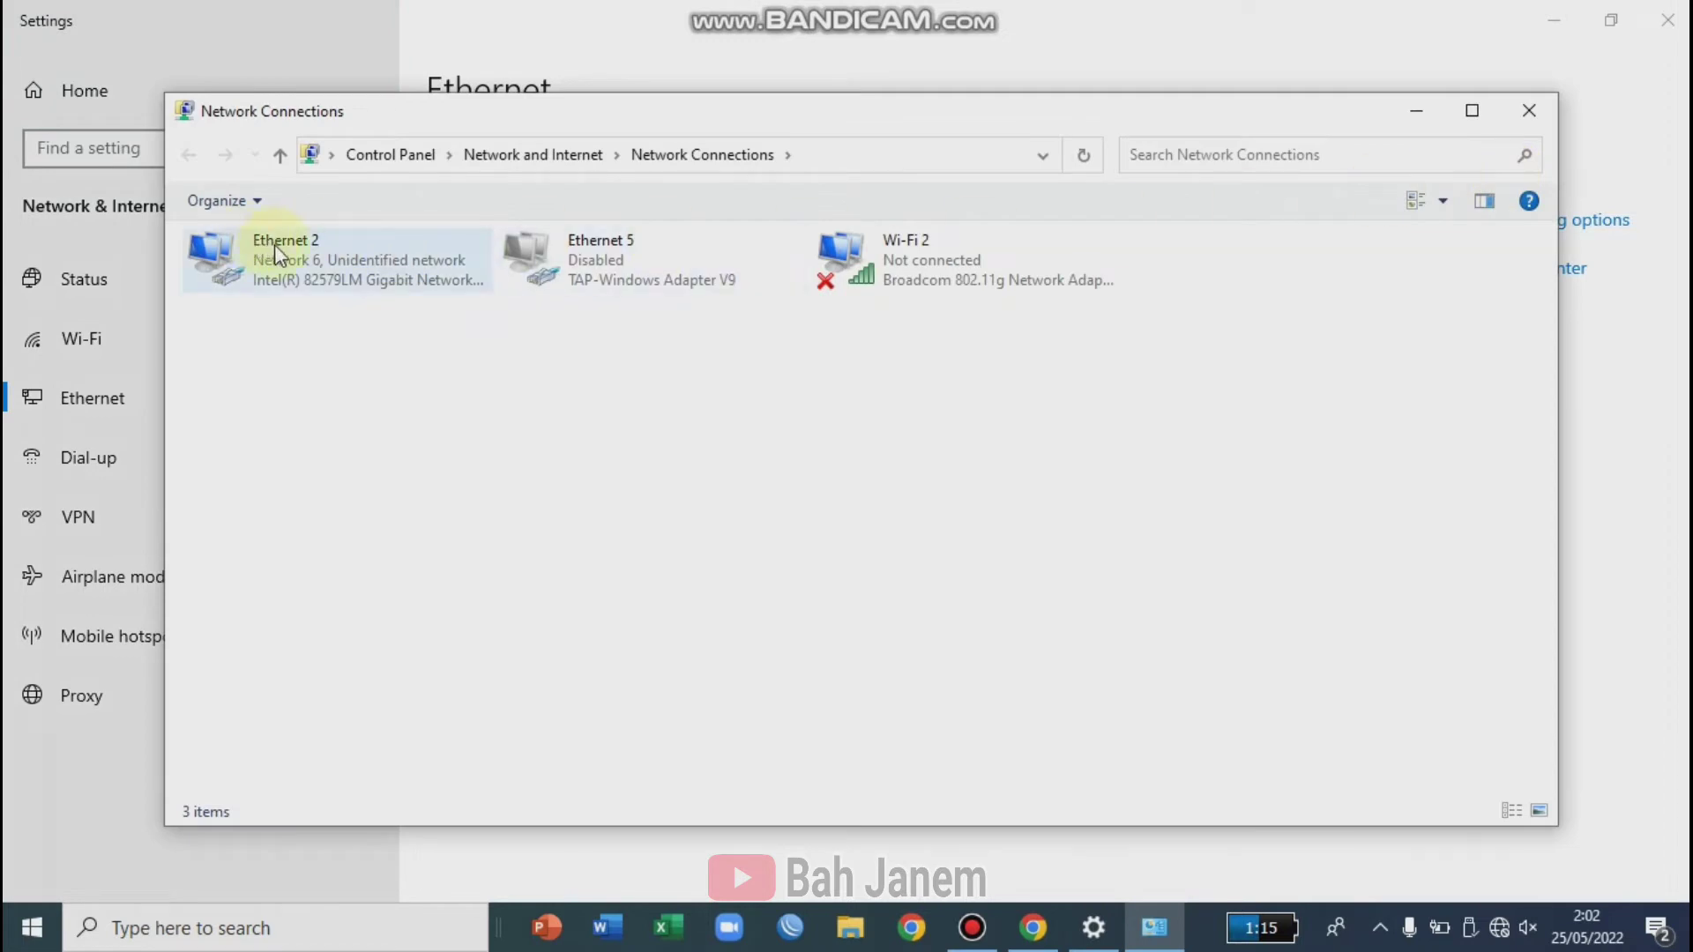
right_click(273, 246)
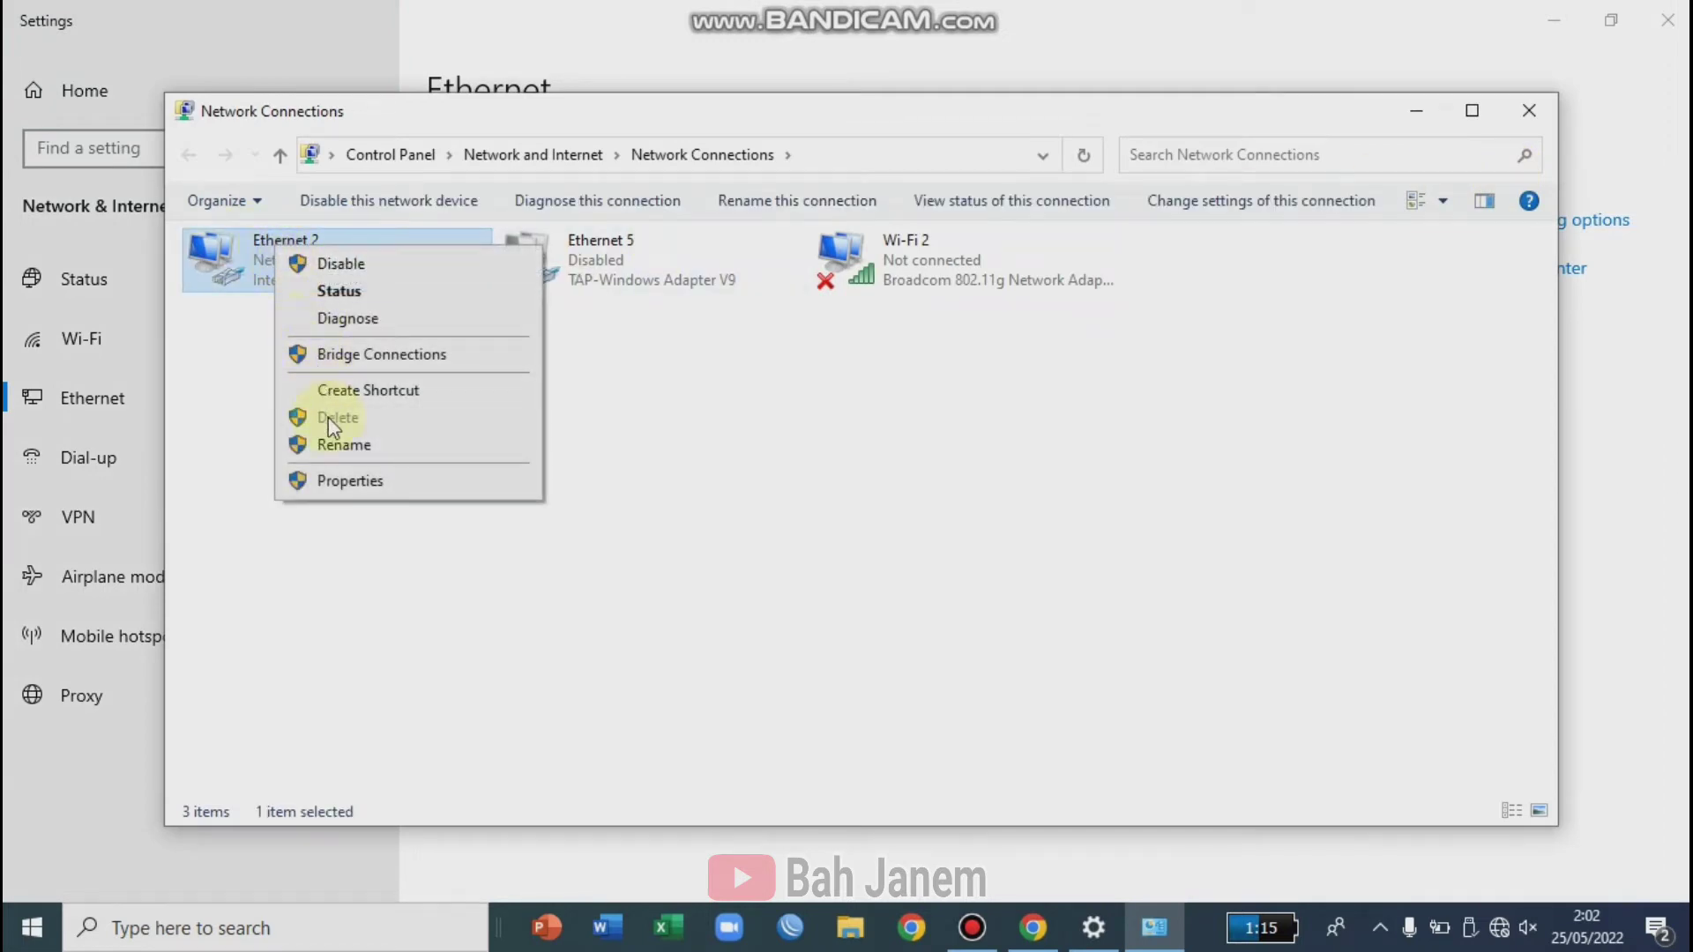
click(350, 483)
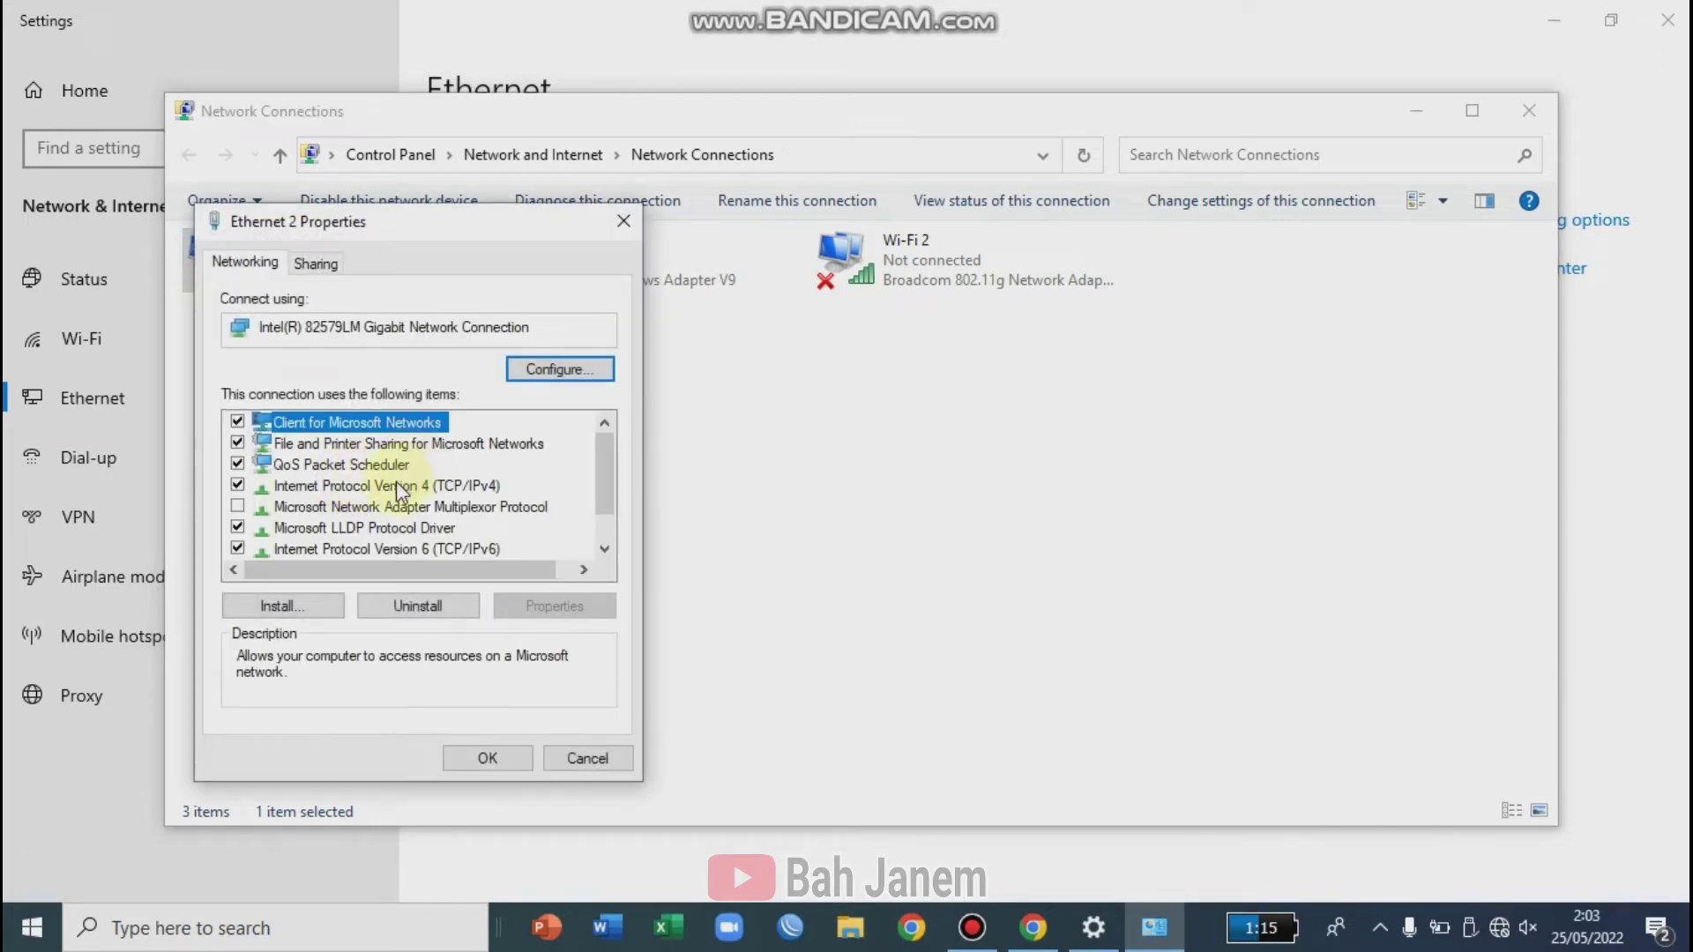
click(395, 483)
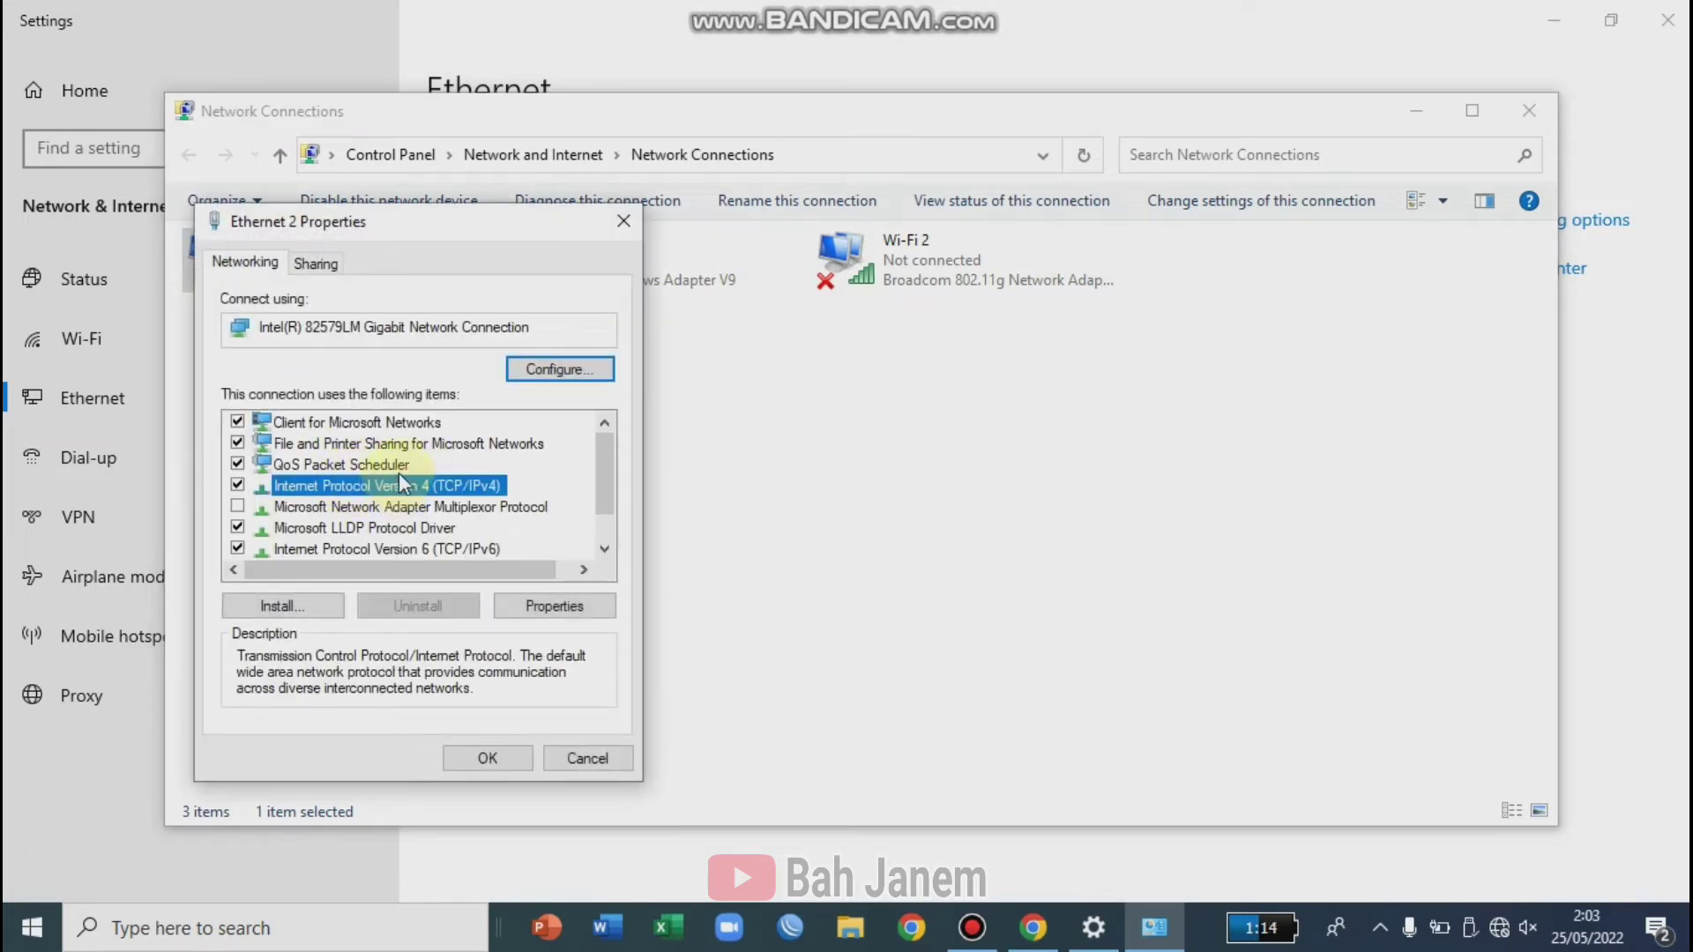
double_click(400, 480)
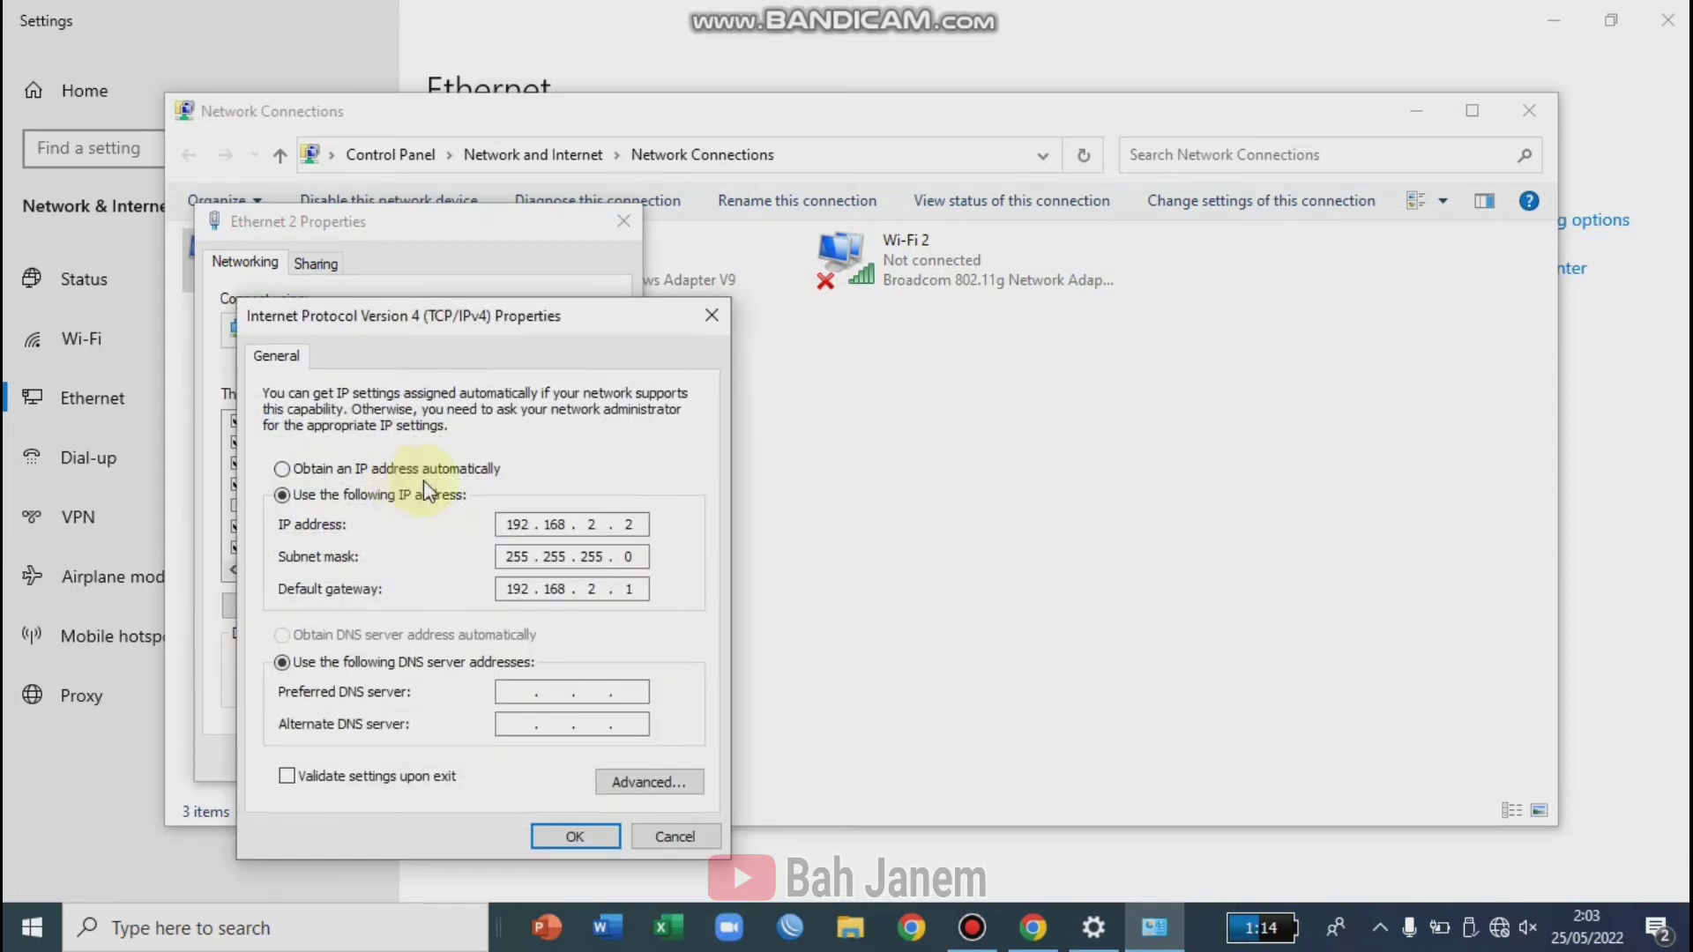
Set gateway 87.87.86.244 and an 87.87.86 IP address, then apply both dialogs.
double_click(644, 590)
key(BackSpace)
key(BackSpace)
key(BackSpace)
key(BackSpace)
key(BackSpace)
key(BackSpace)
key(BackSpace)
text(87.87.86.244)
double_click(629, 525)
key(BackSpace)
key(BackSpace)
key(BackSpace)
key(BackSpace)
key(BackSpace)
key(BackSpace)
key(BackSpace)
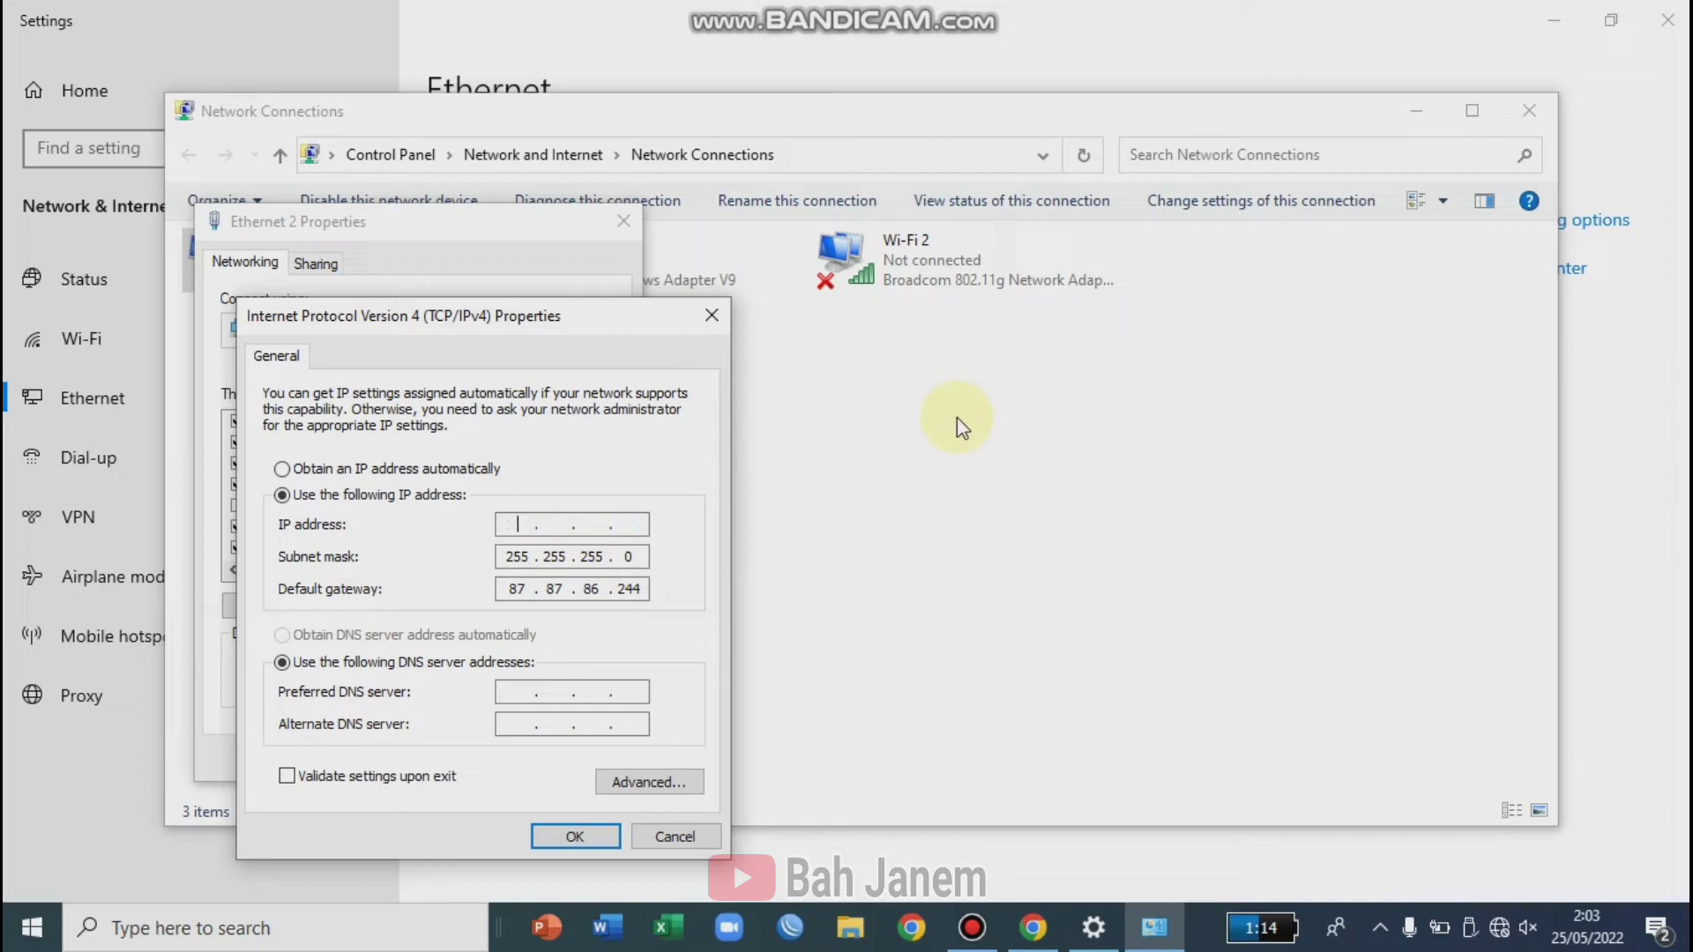
text(87 . 87)
click(559, 834)
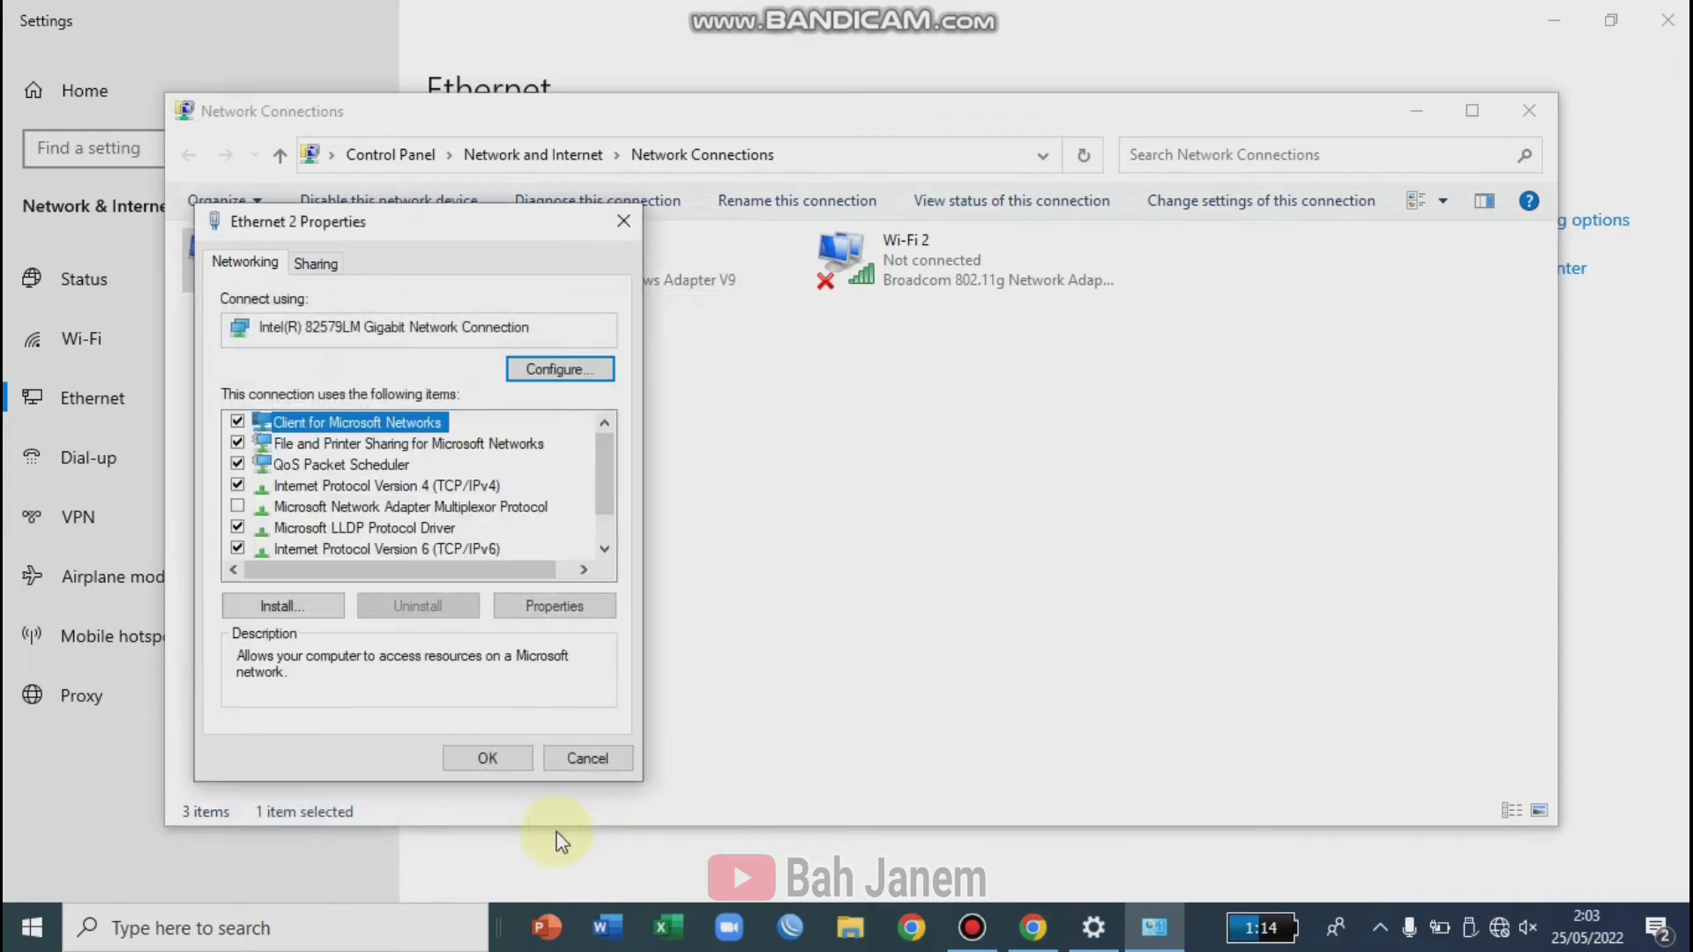
click(512, 762)
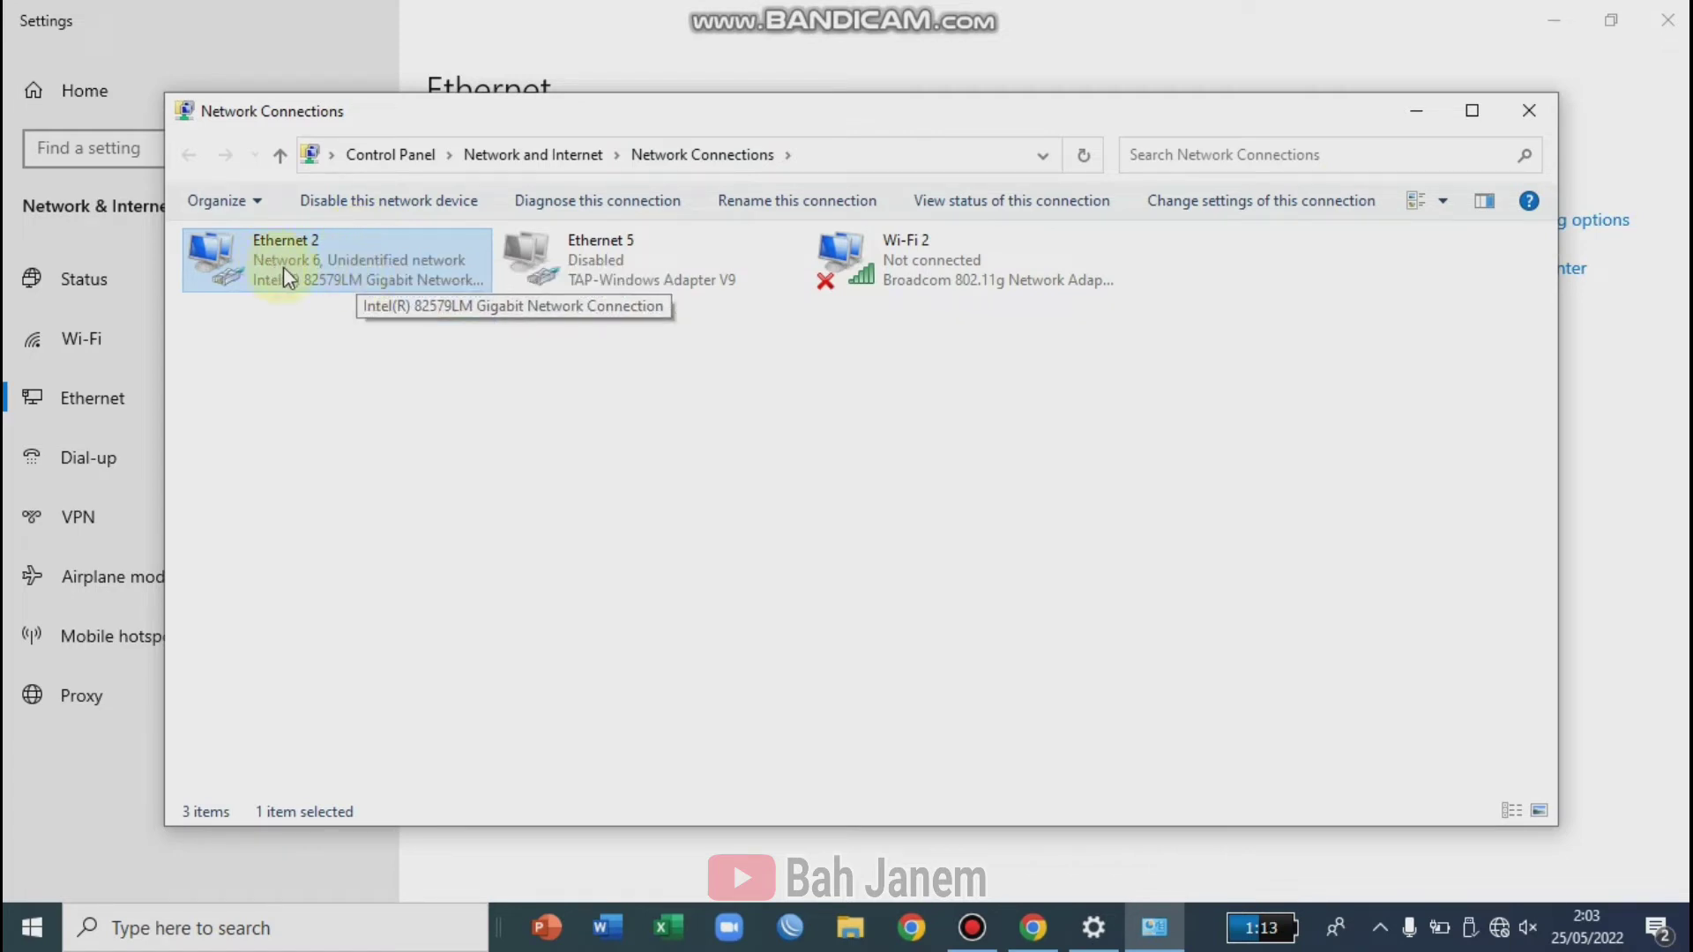
Close the network windows and reload the router page at 87.87.86.244.
click(1550, 113)
click(1666, 19)
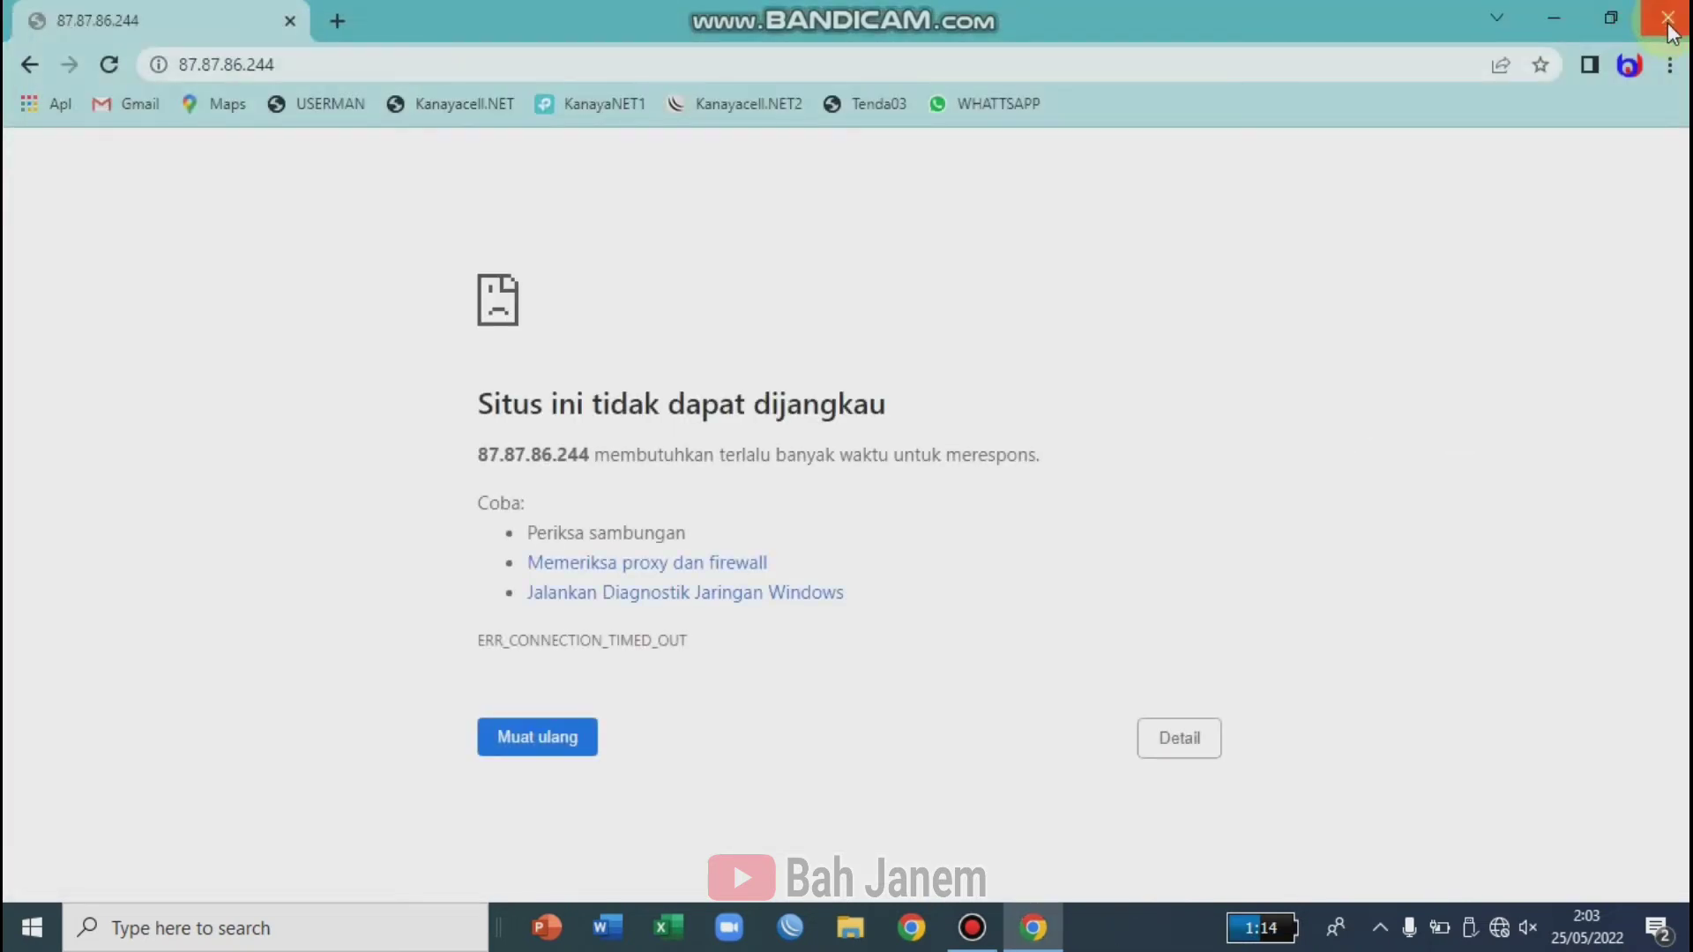
click(283, 63)
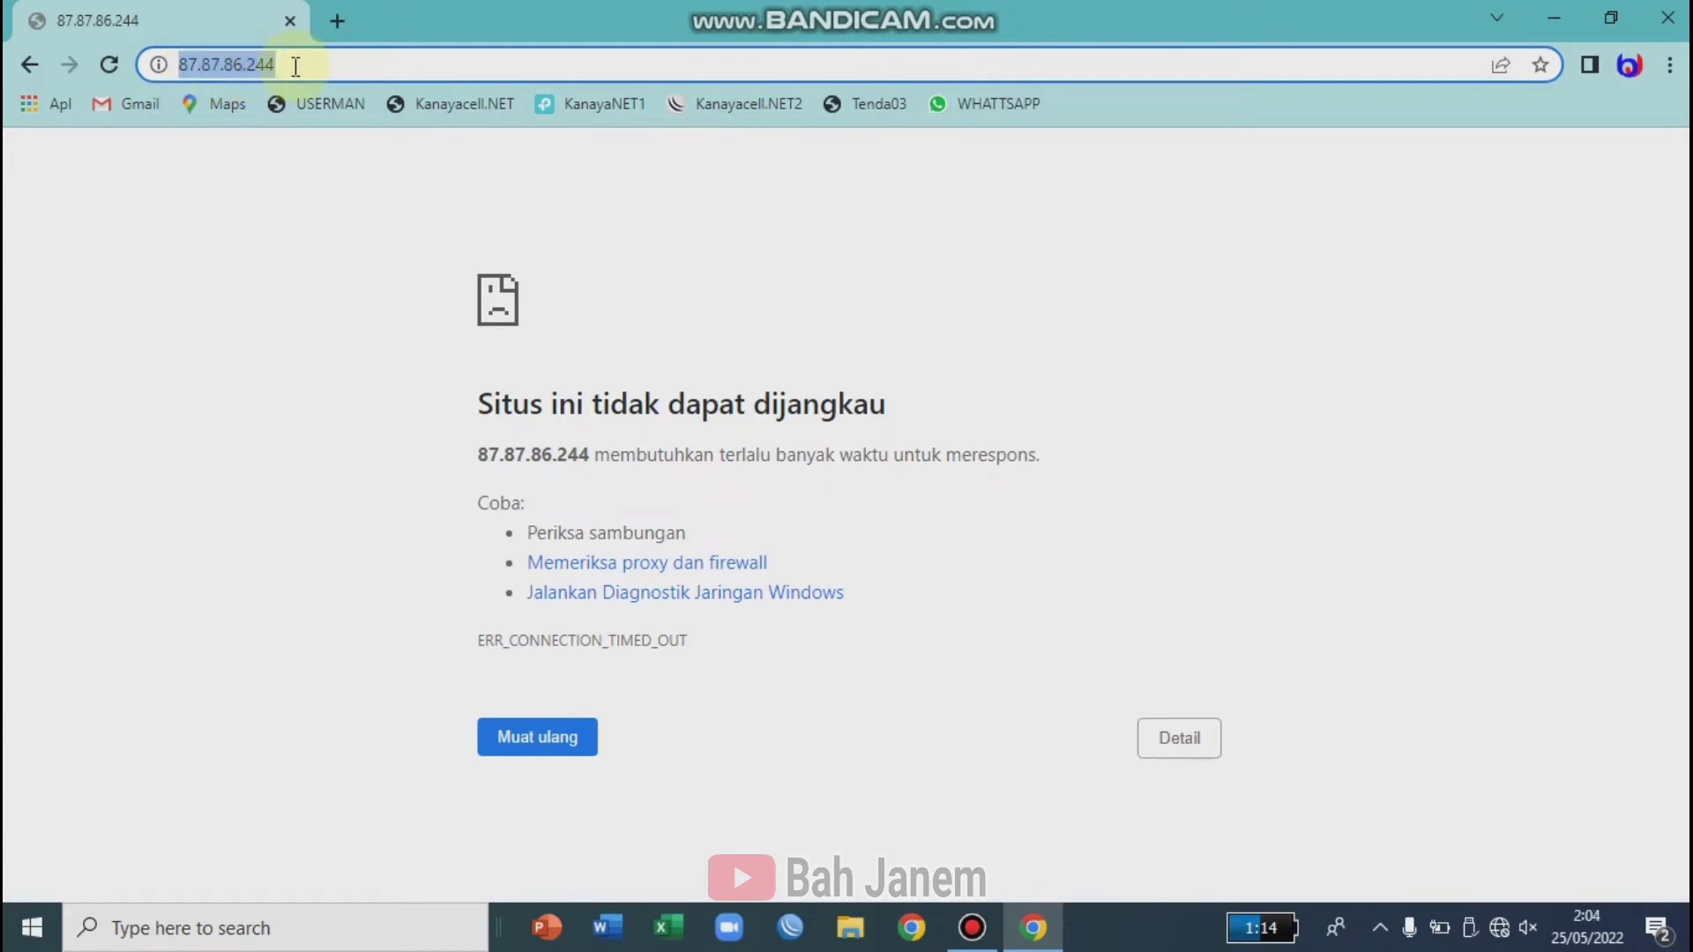
key(Return)
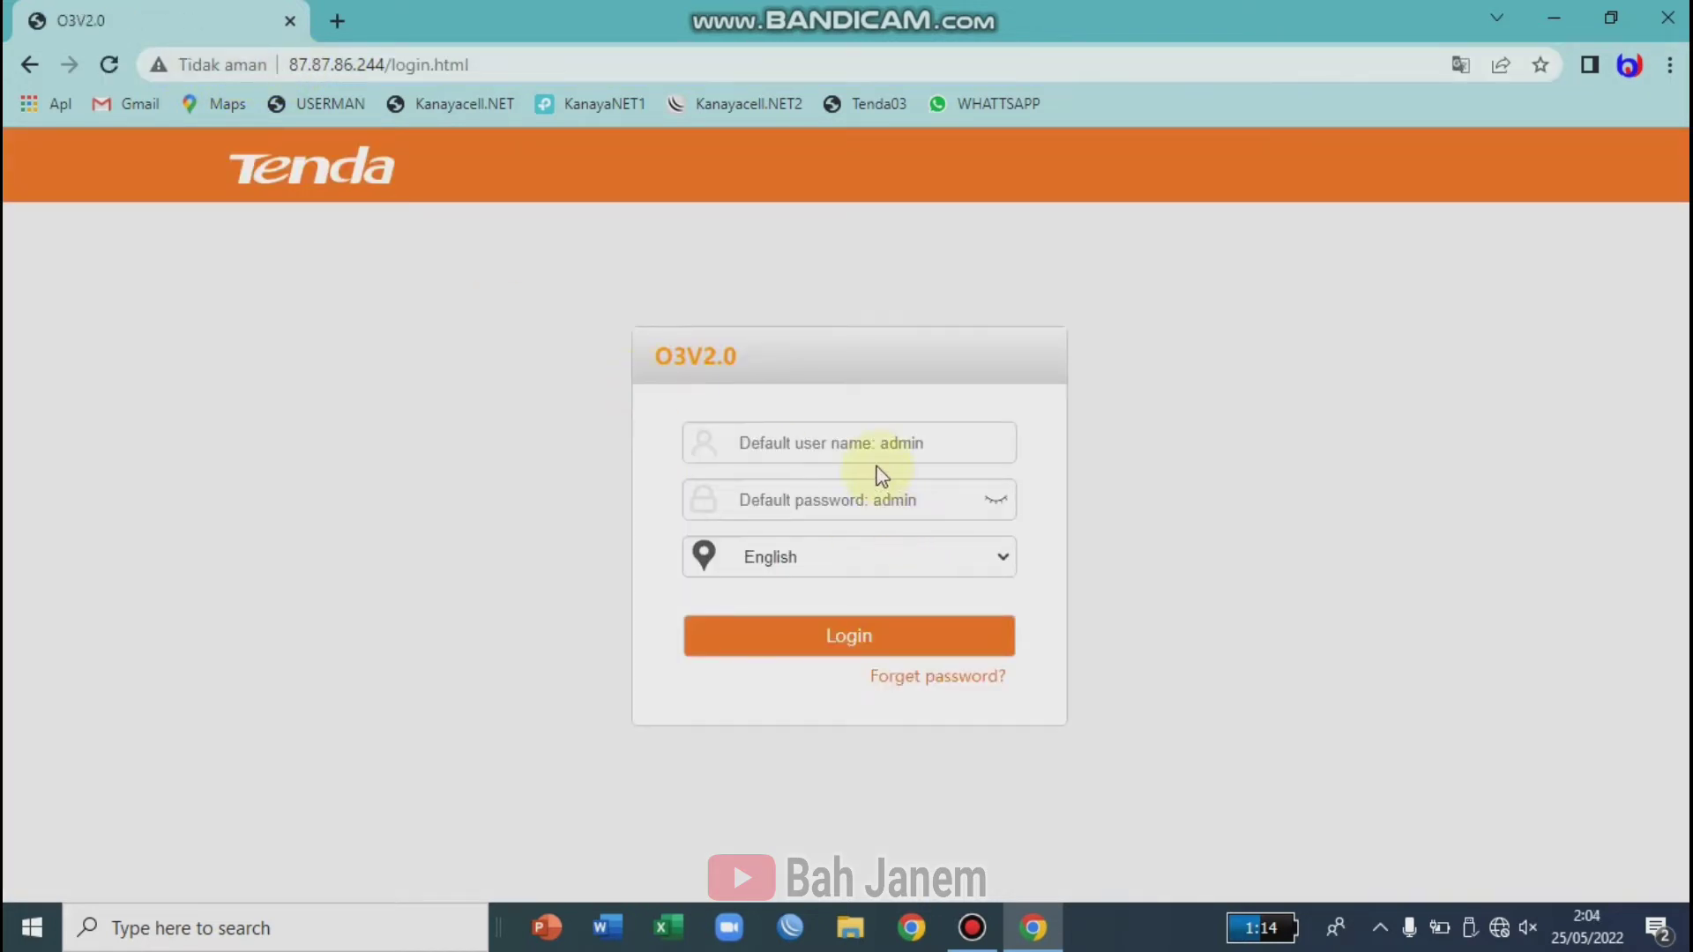
Log in to the router admin and select AP as the Quick Setup working mode.
click(862, 430)
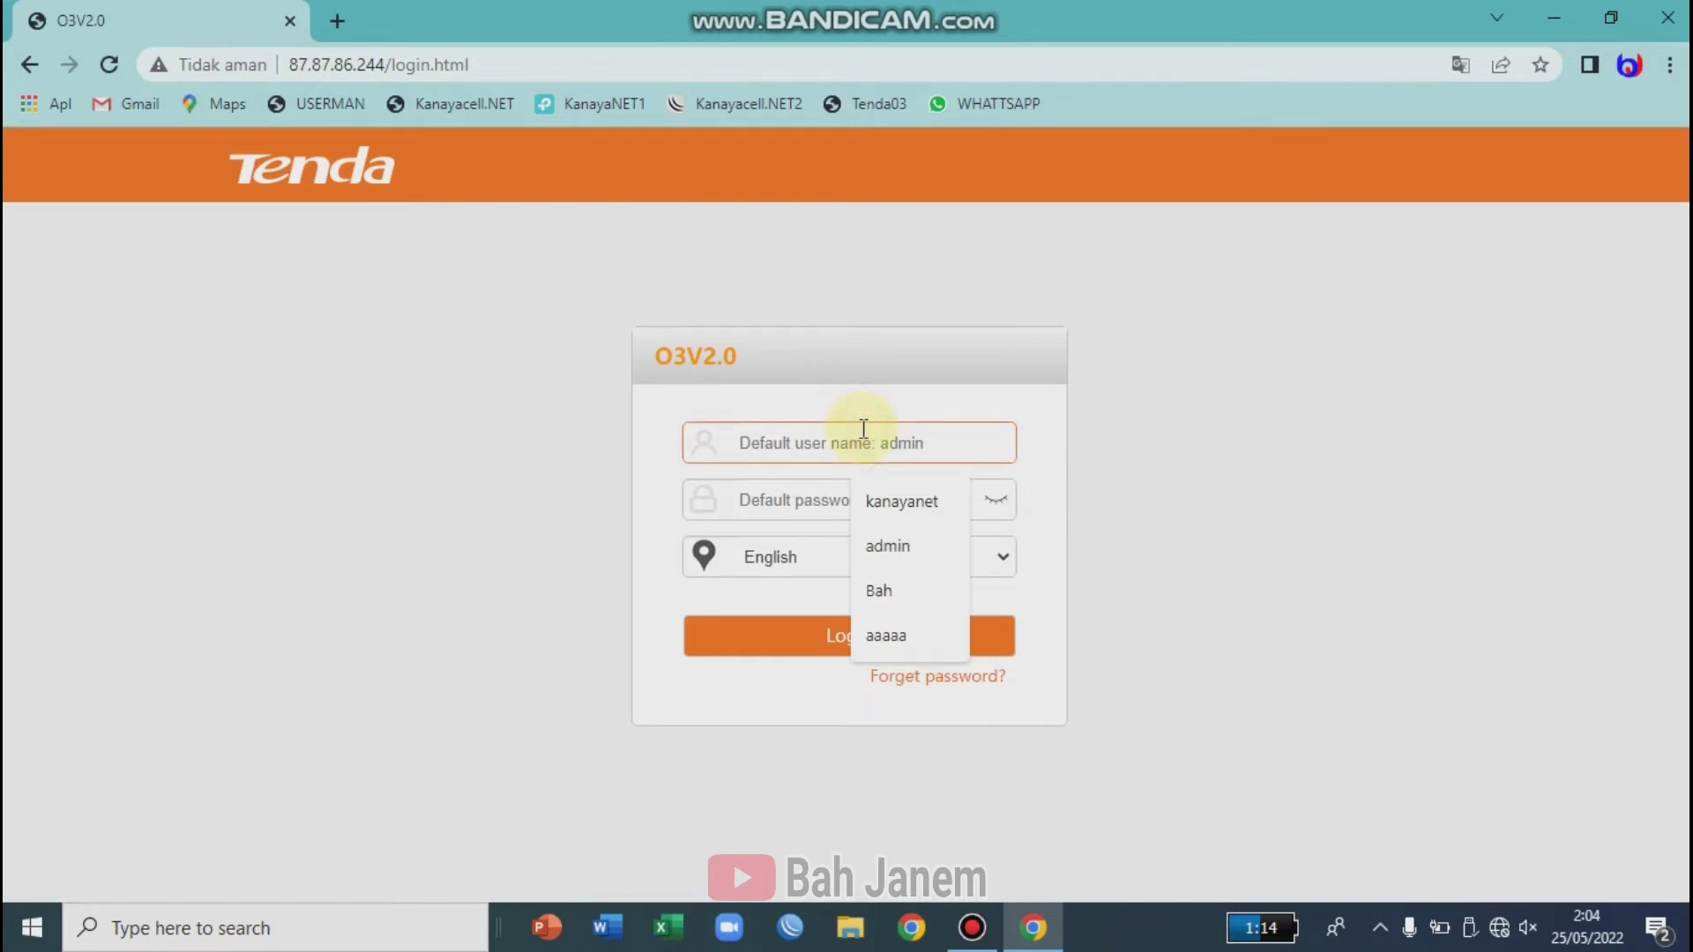
click(1006, 500)
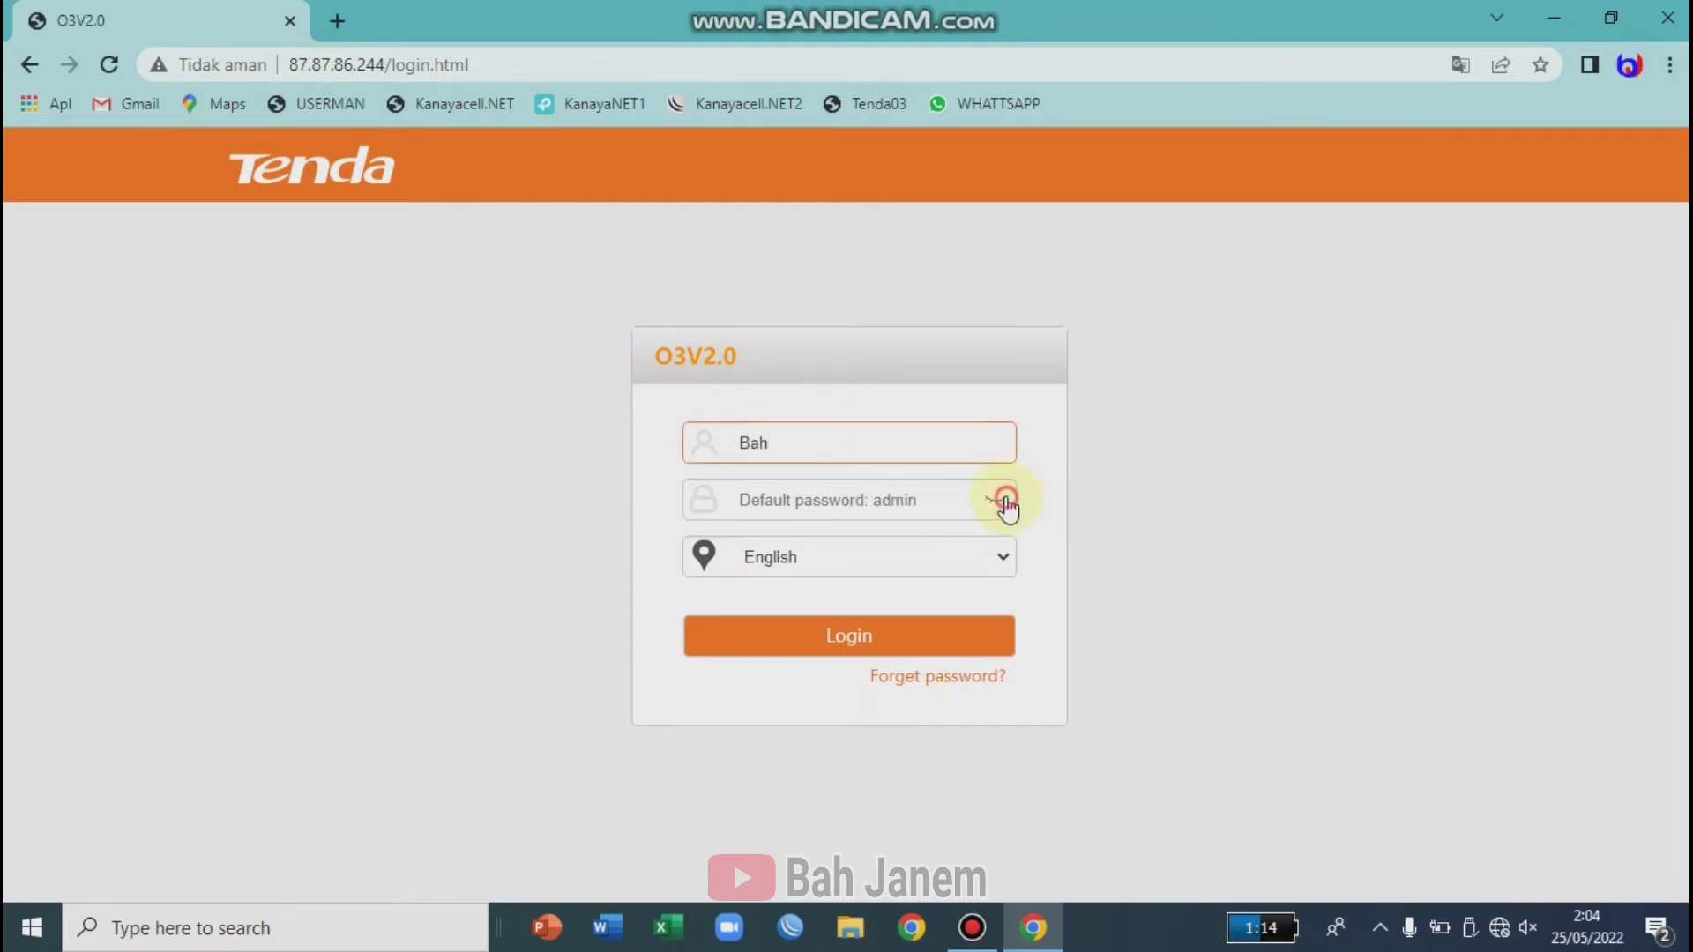
click(900, 642)
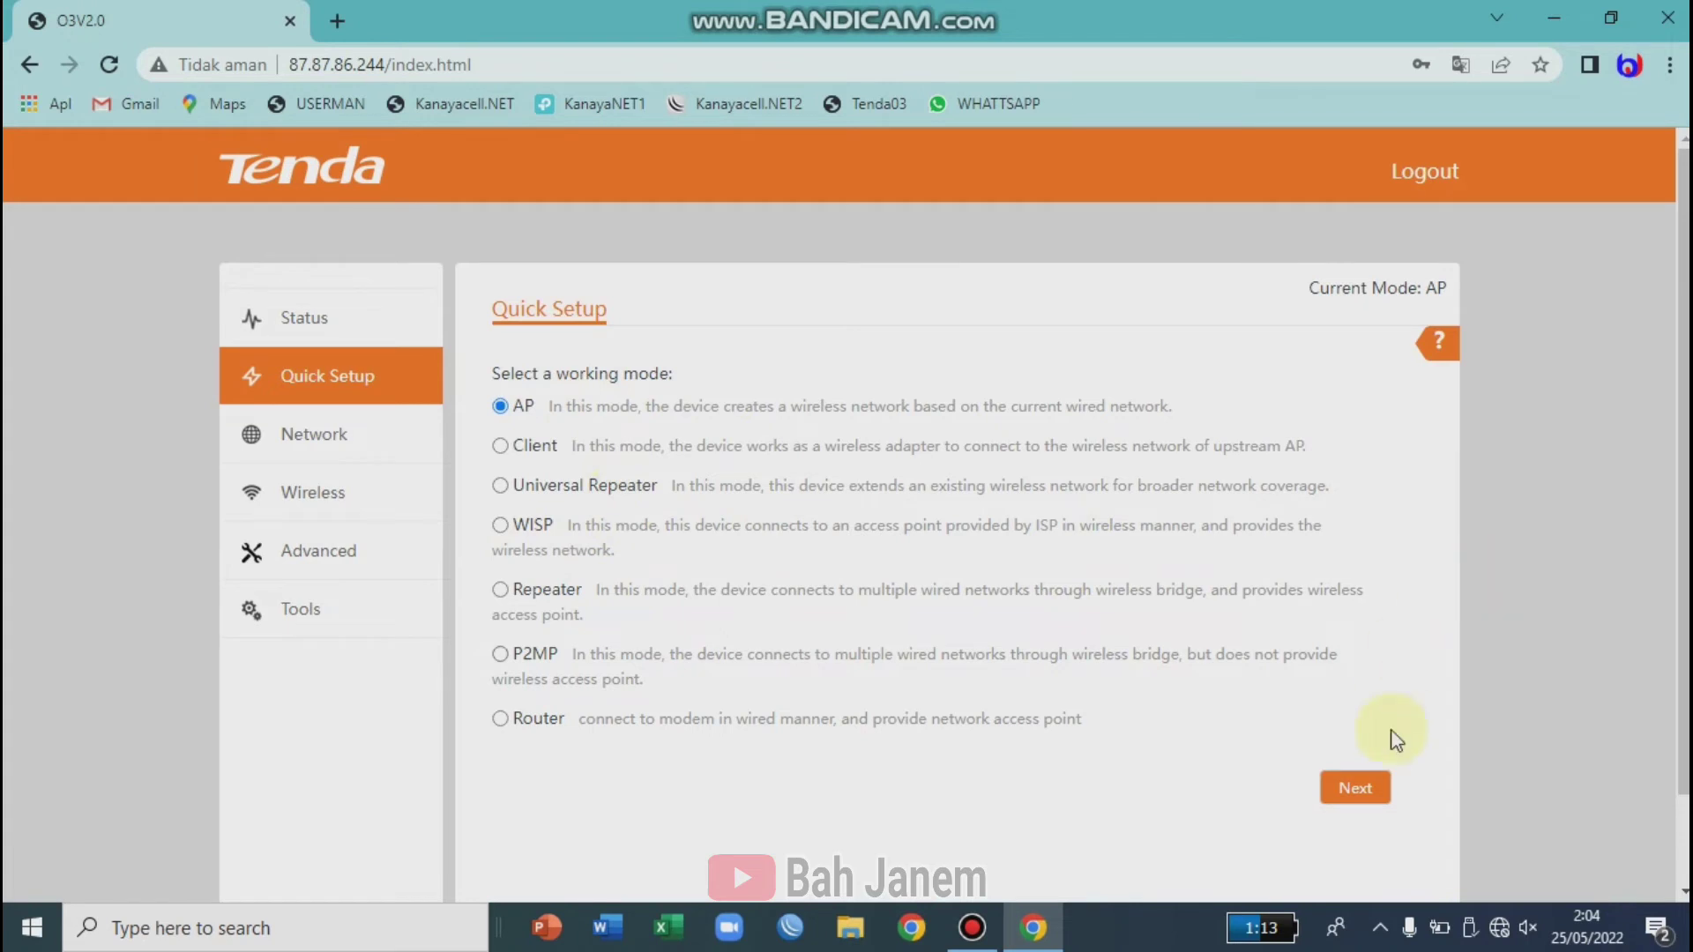
click(501, 407)
click(1373, 792)
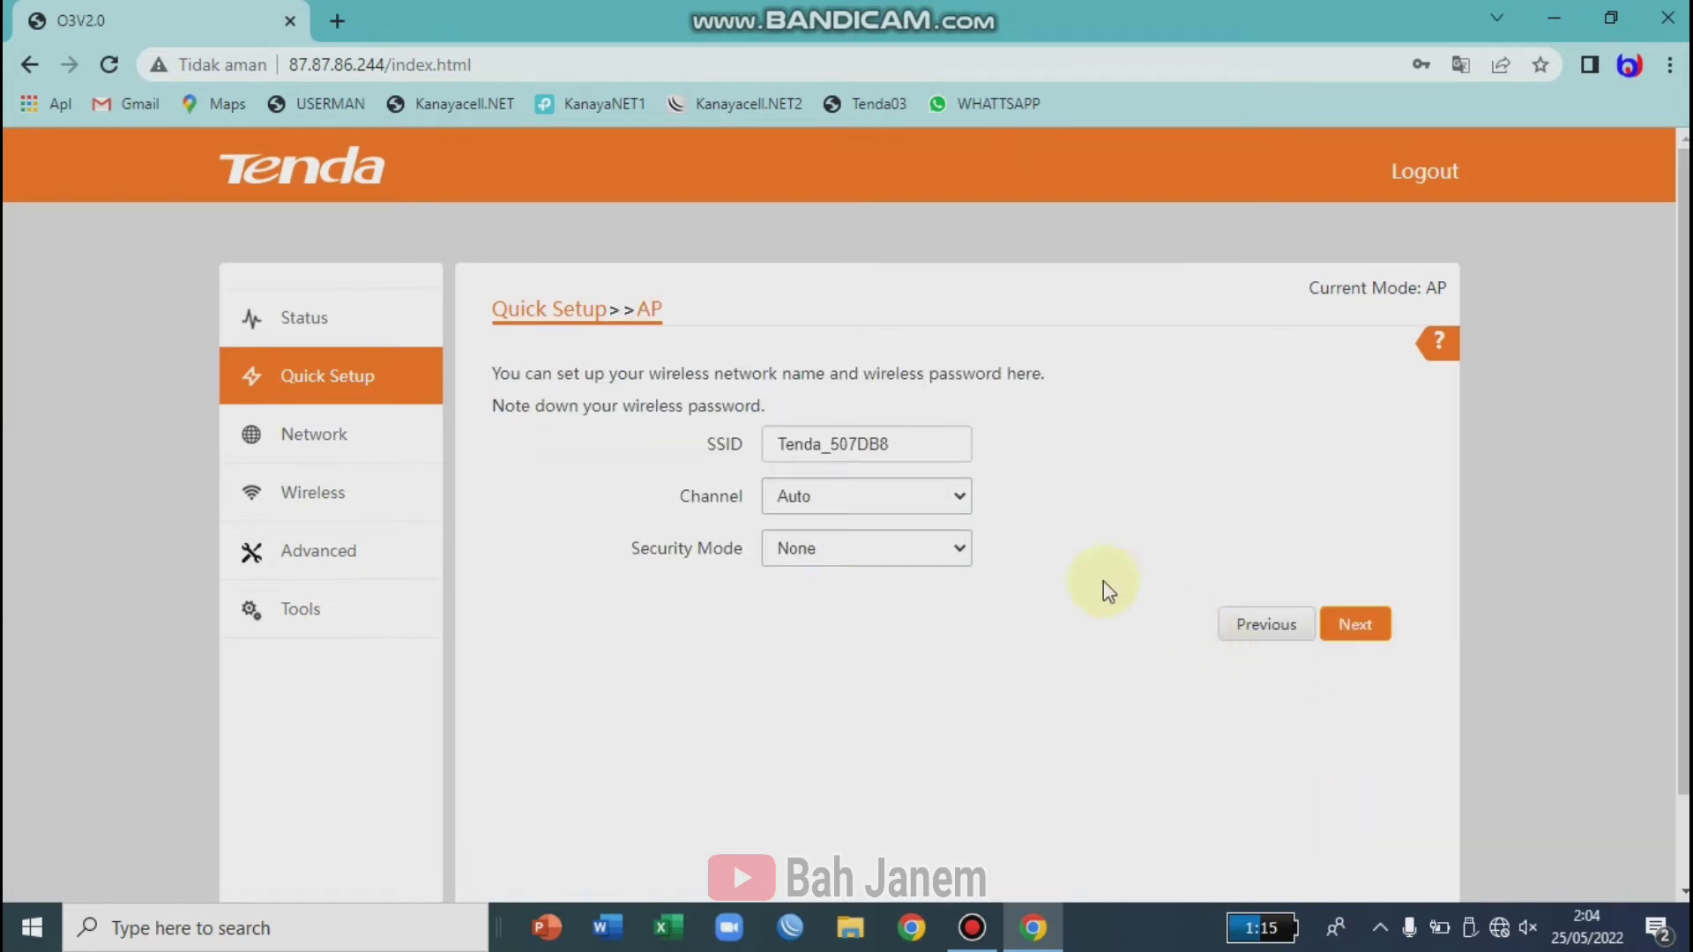
Replace the wireless network name with 'Bah Janem', correcting typos.
drag(929, 442, 748, 440)
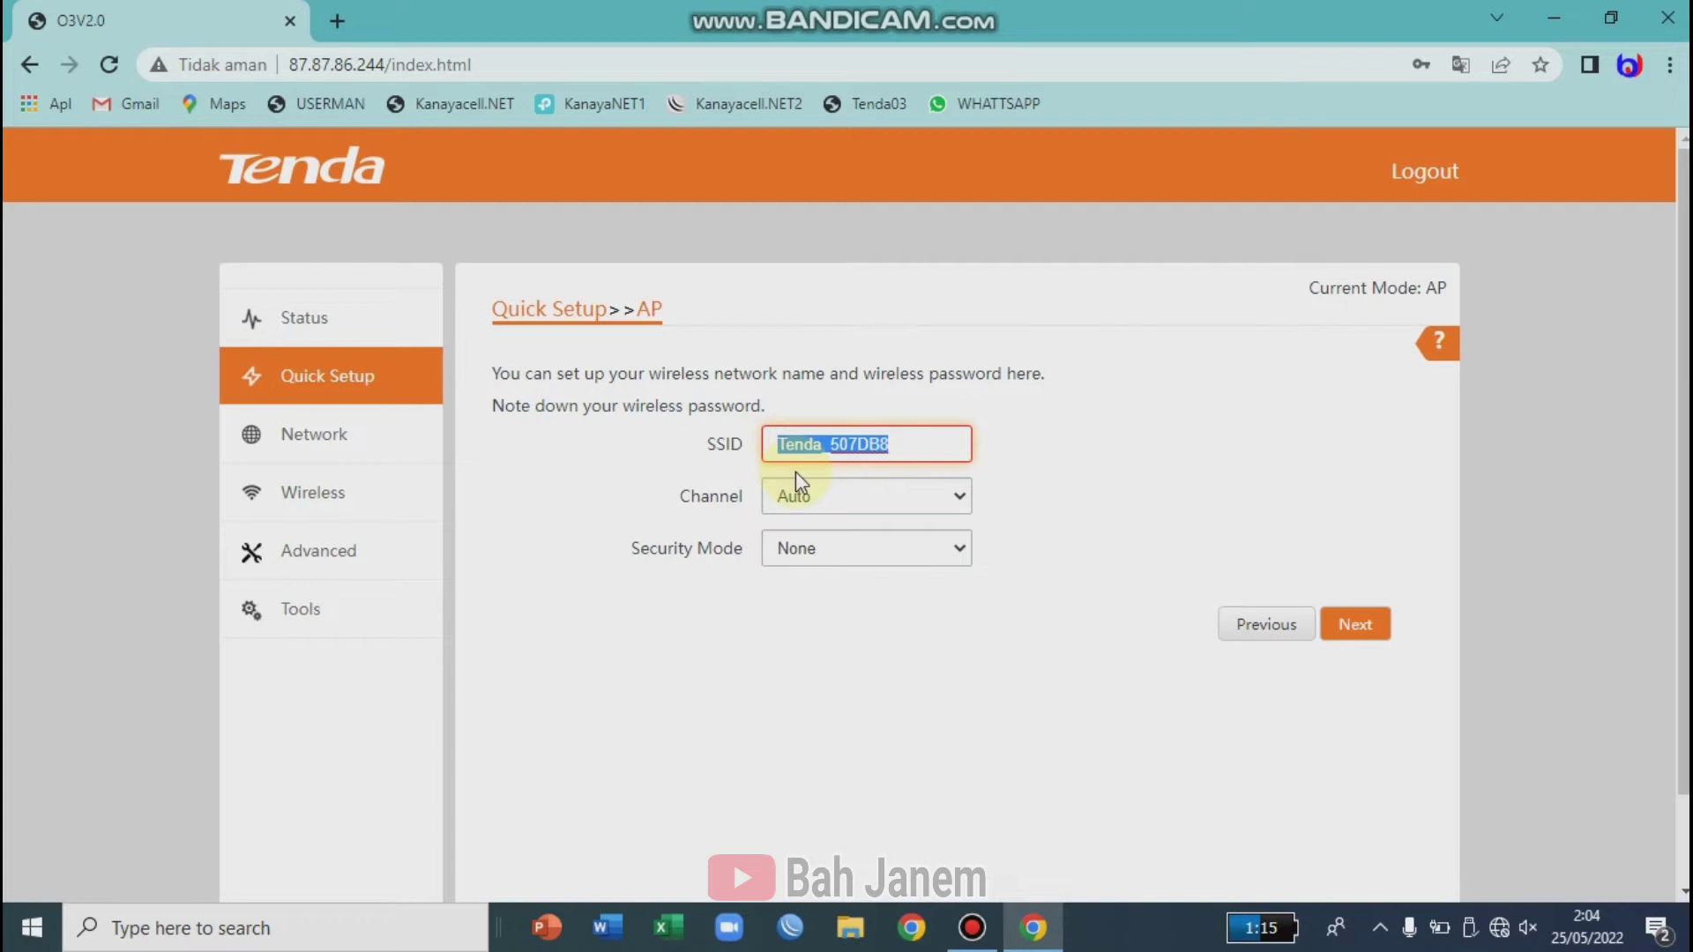
text(Bah )
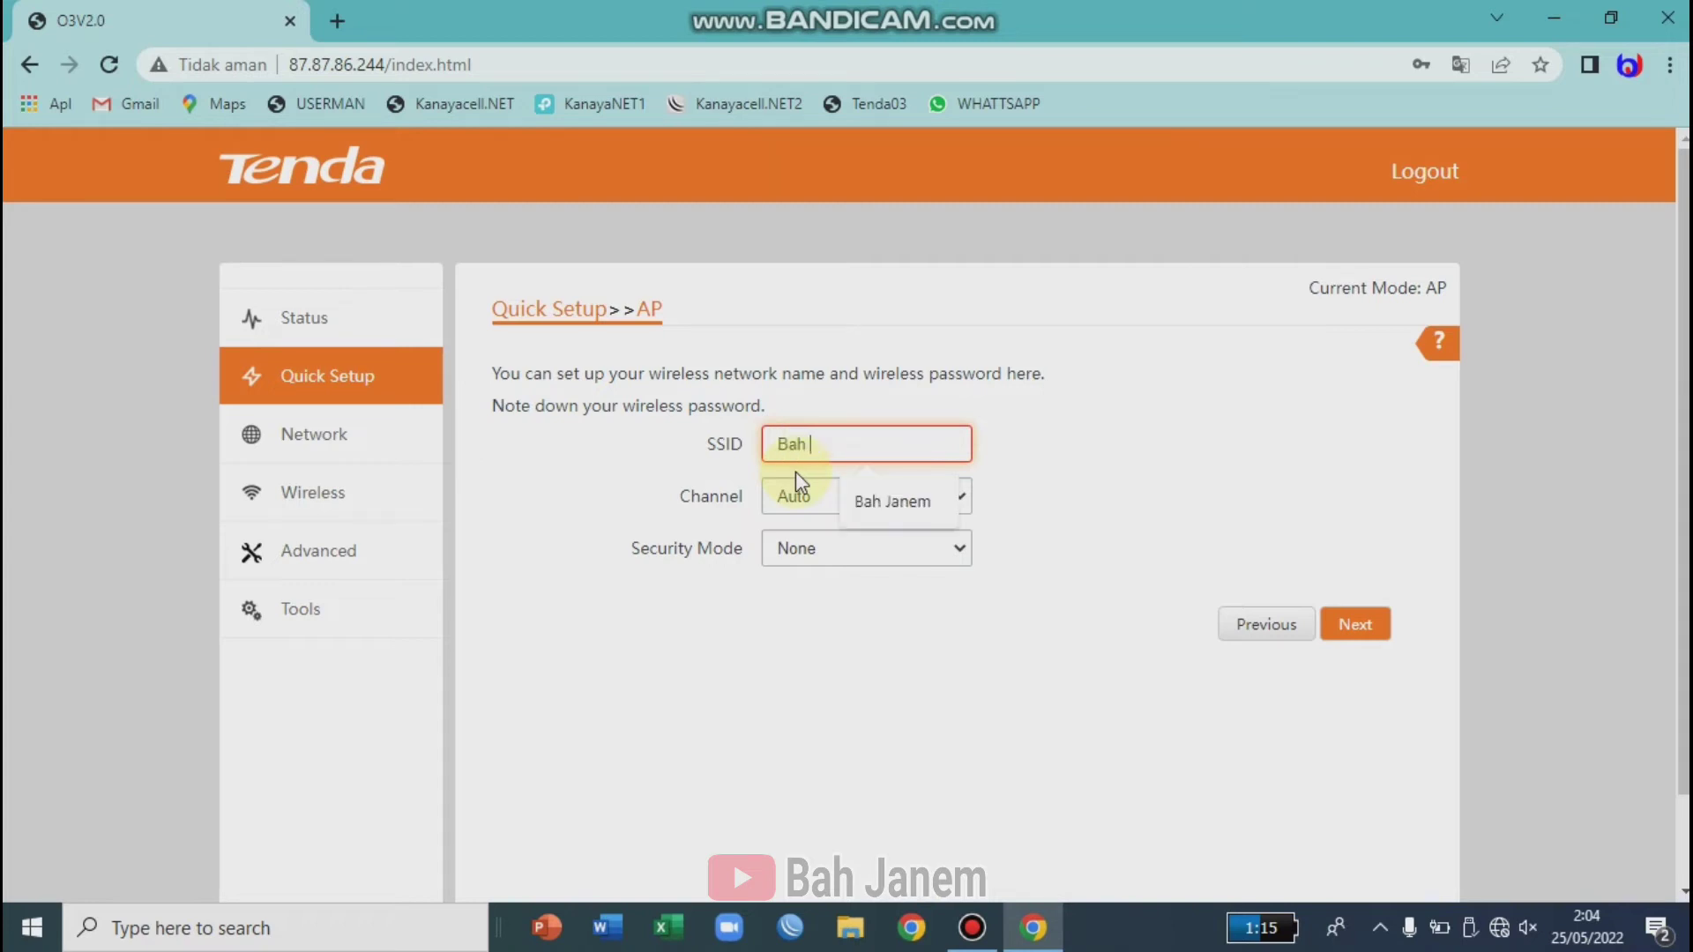
text(Janem)
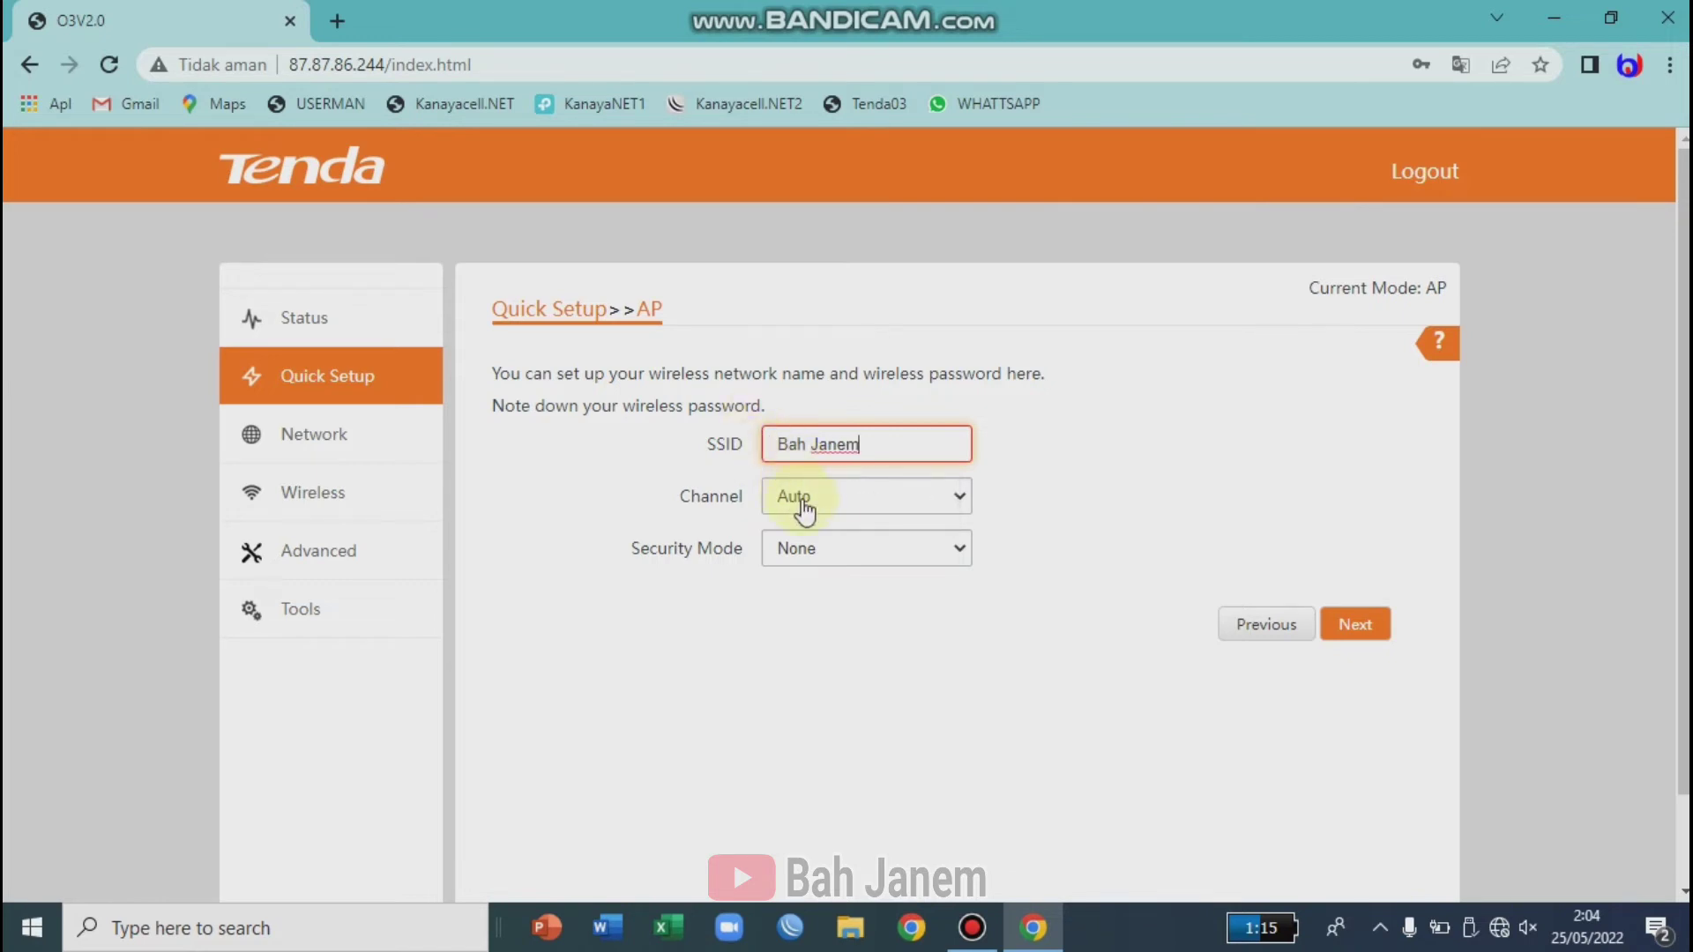
Set the wireless channel to 6(2437) and continue to the final step.
click(799, 505)
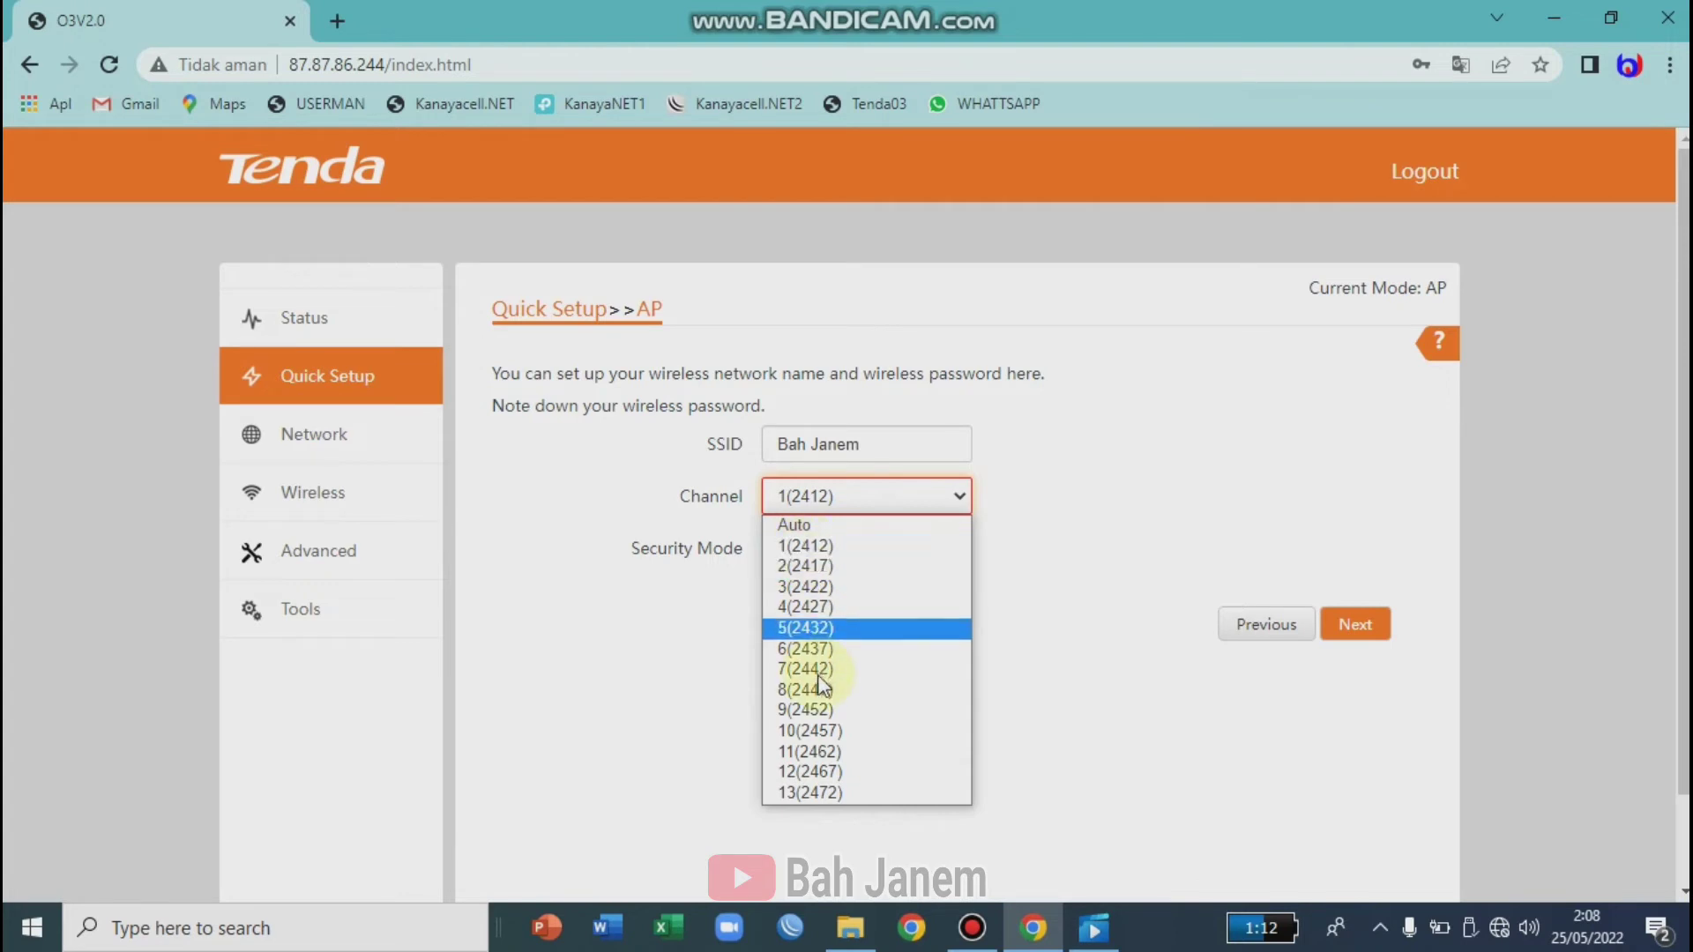
click(869, 654)
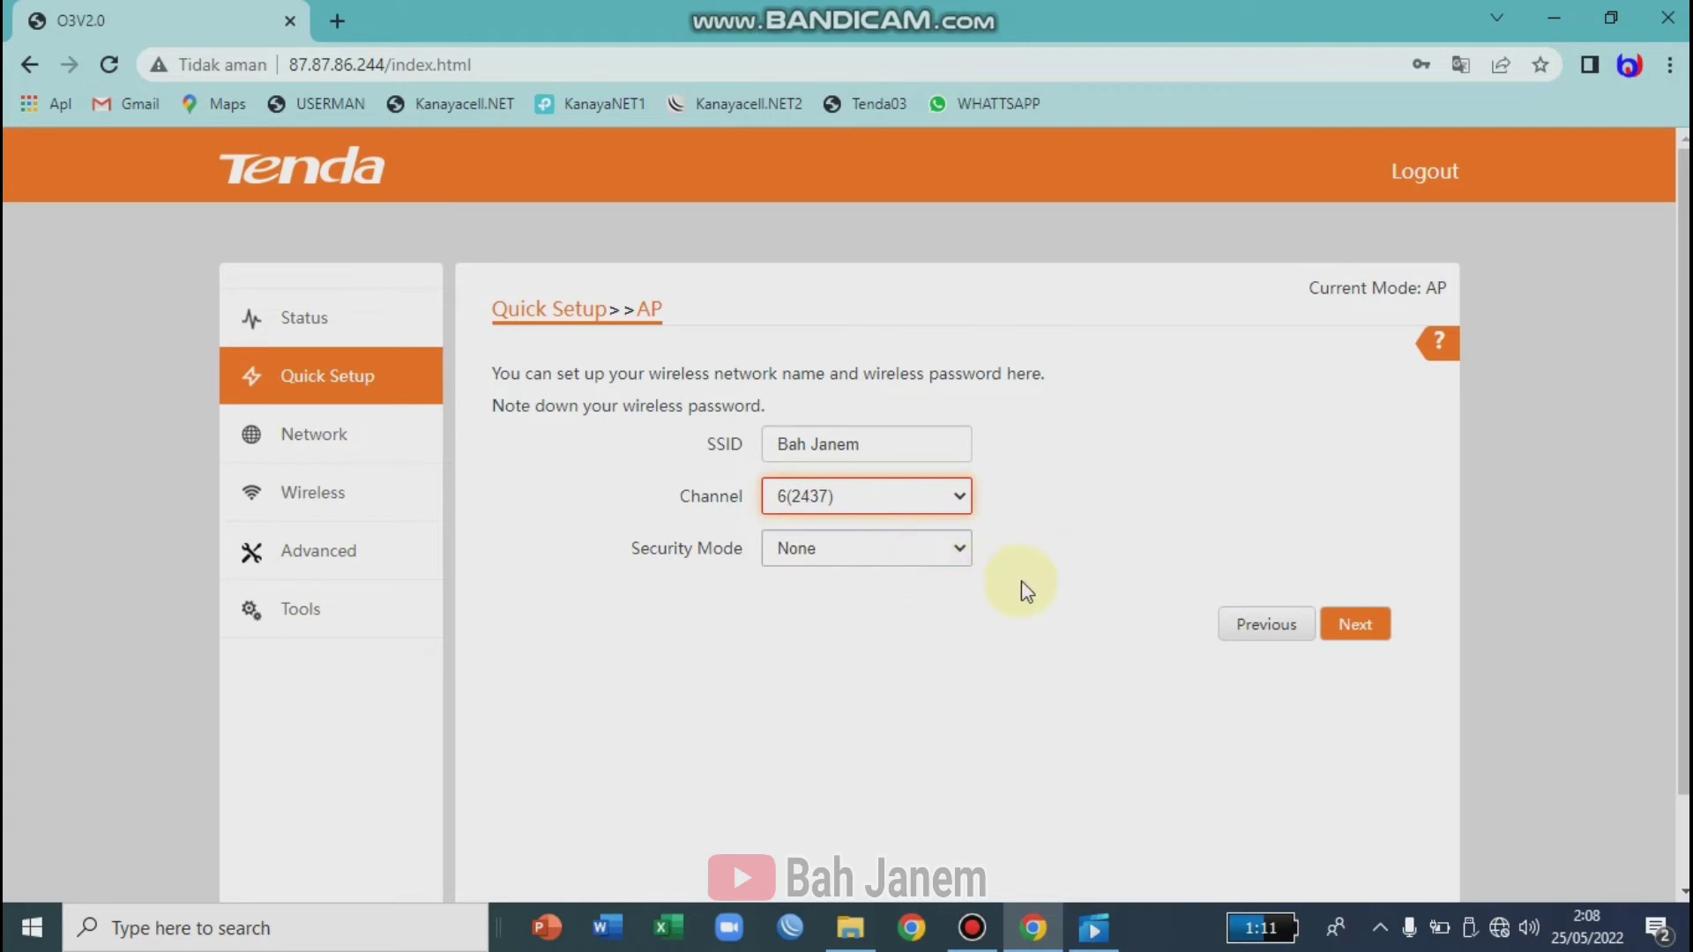
click(1375, 637)
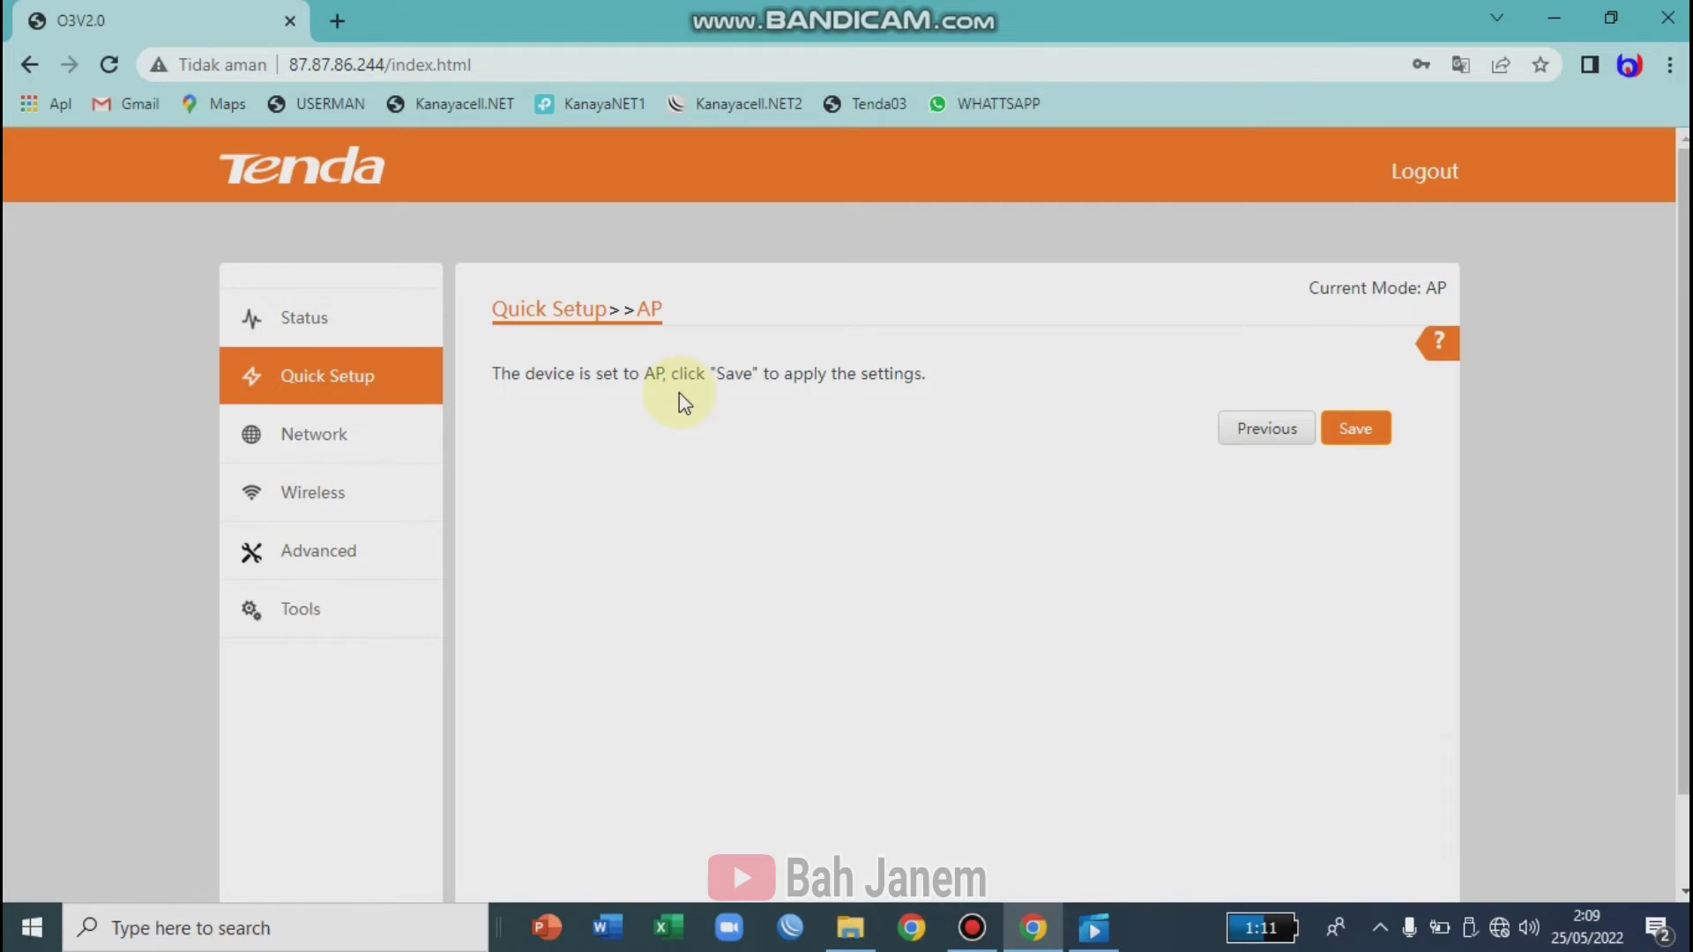
Save the AP configuration (SSID Bah Janem, channel 6) and let the router reboot.
click(1364, 441)
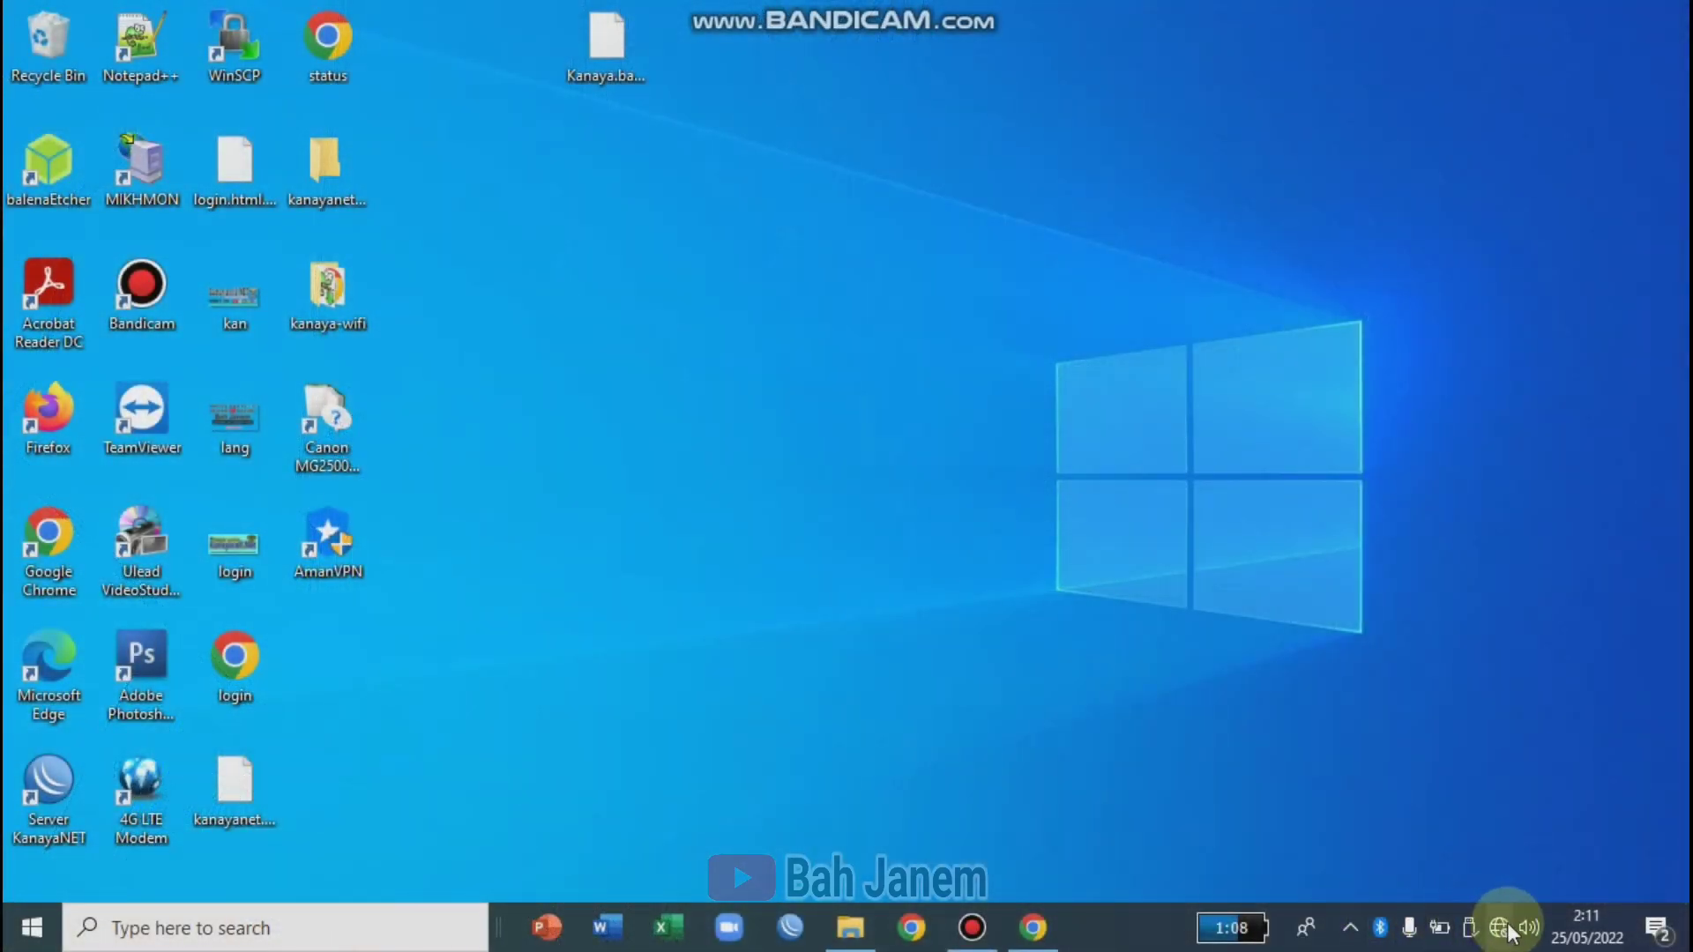
click(1502, 929)
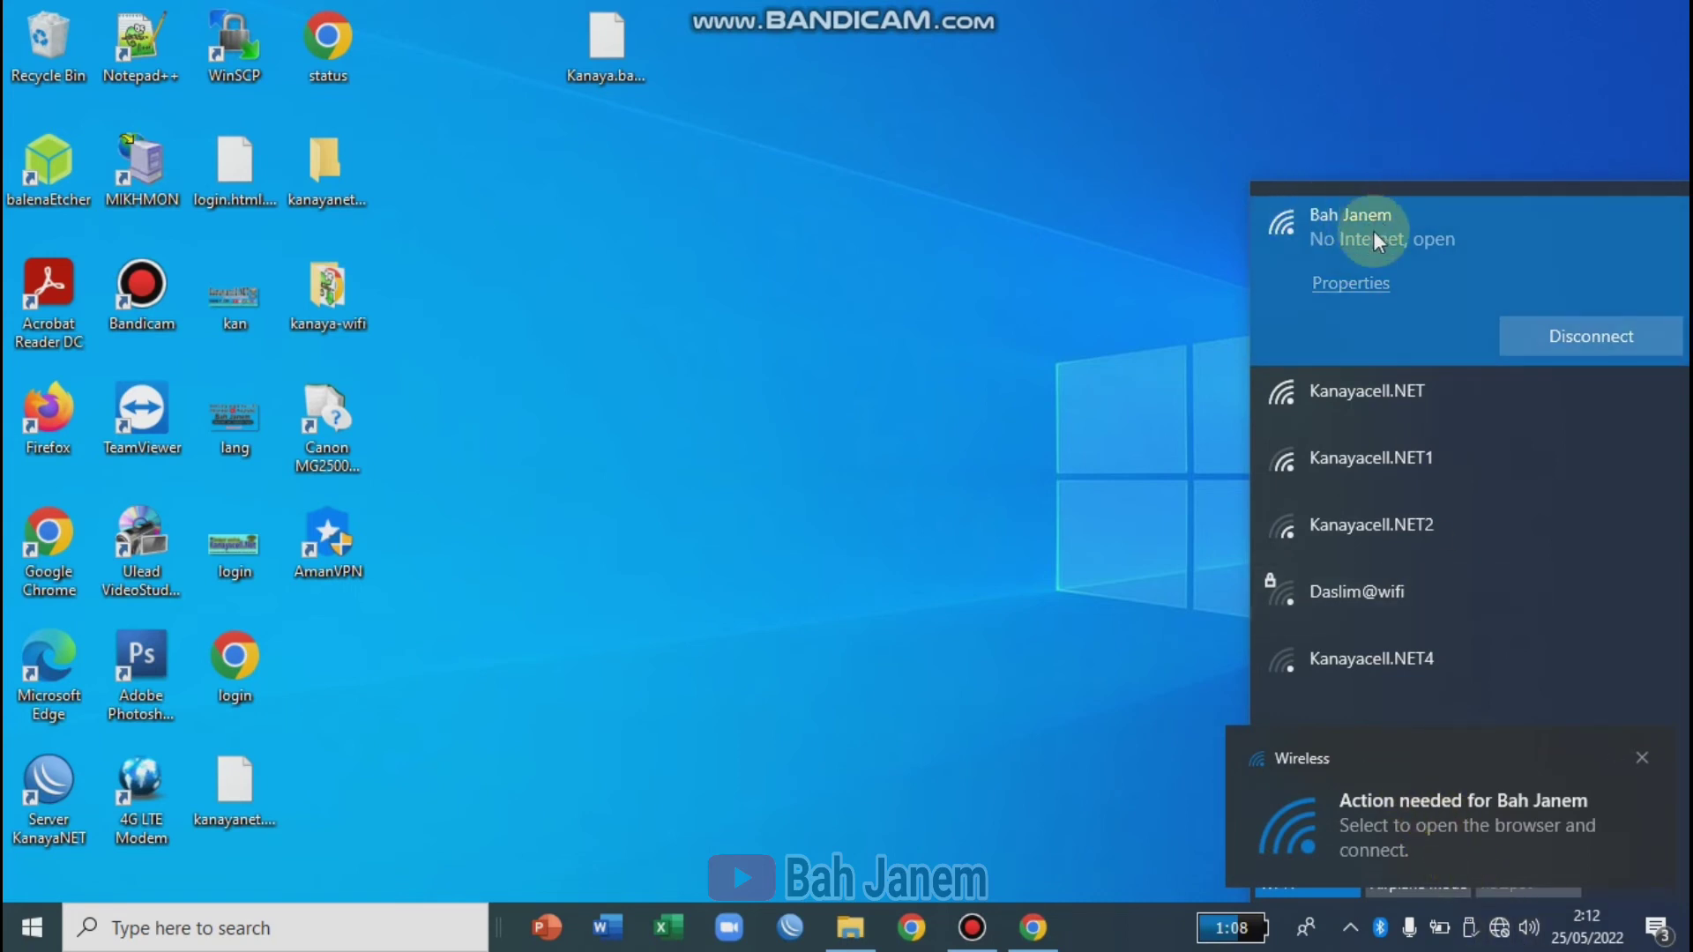
click(1485, 811)
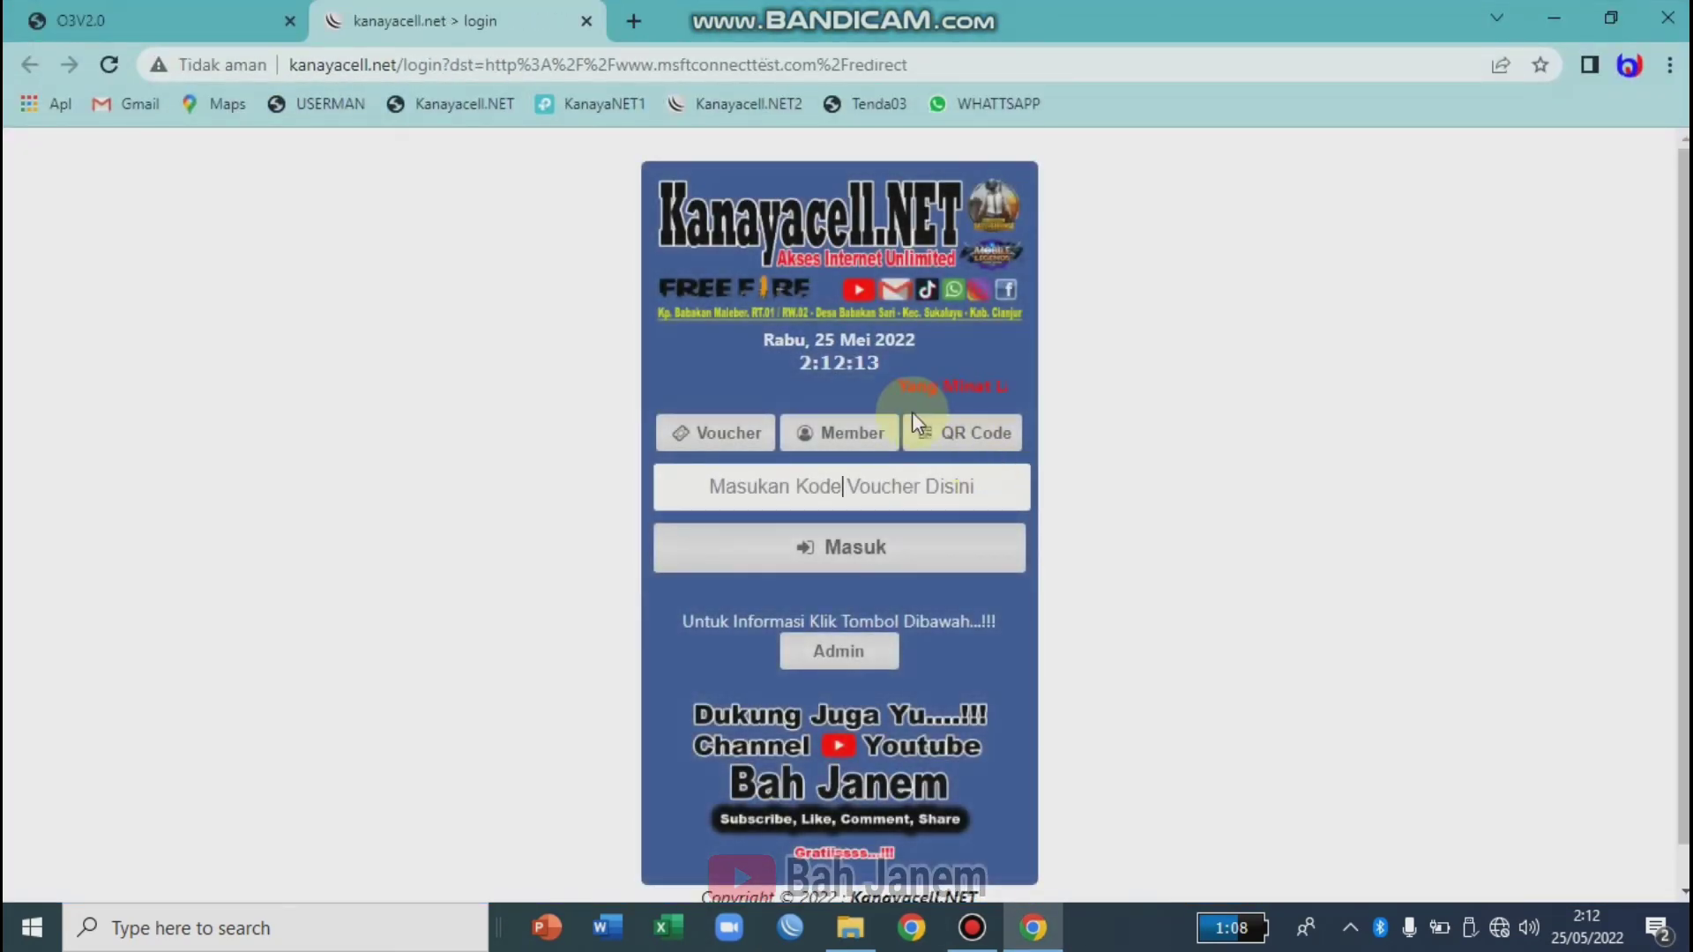
click(863, 444)
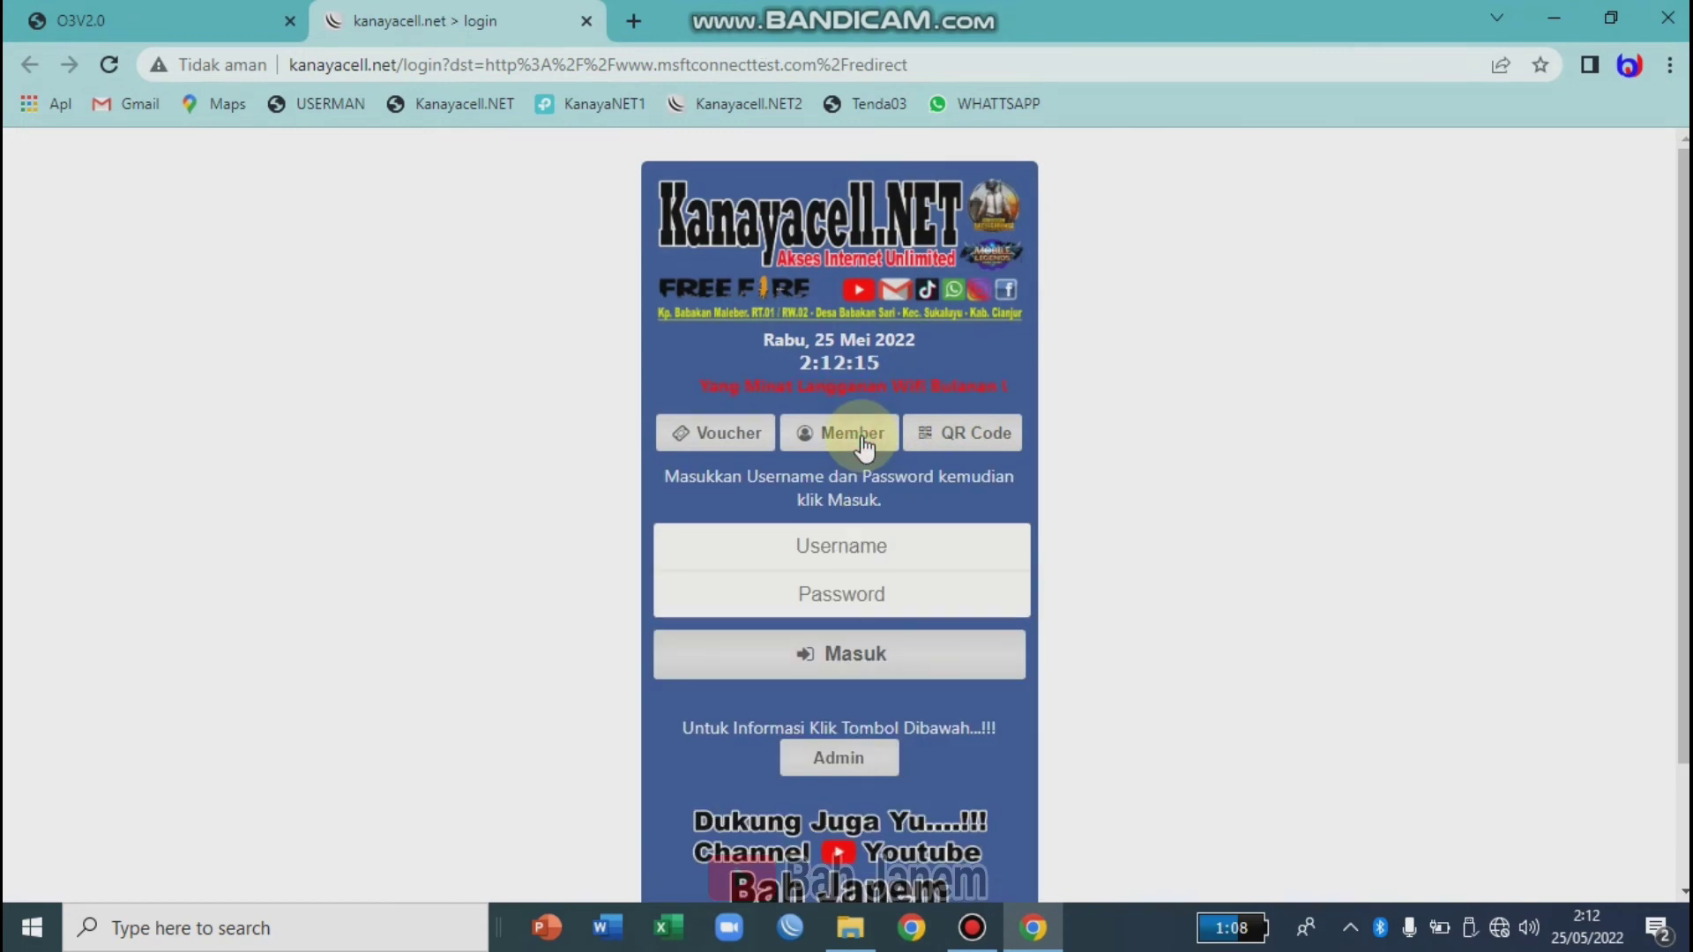
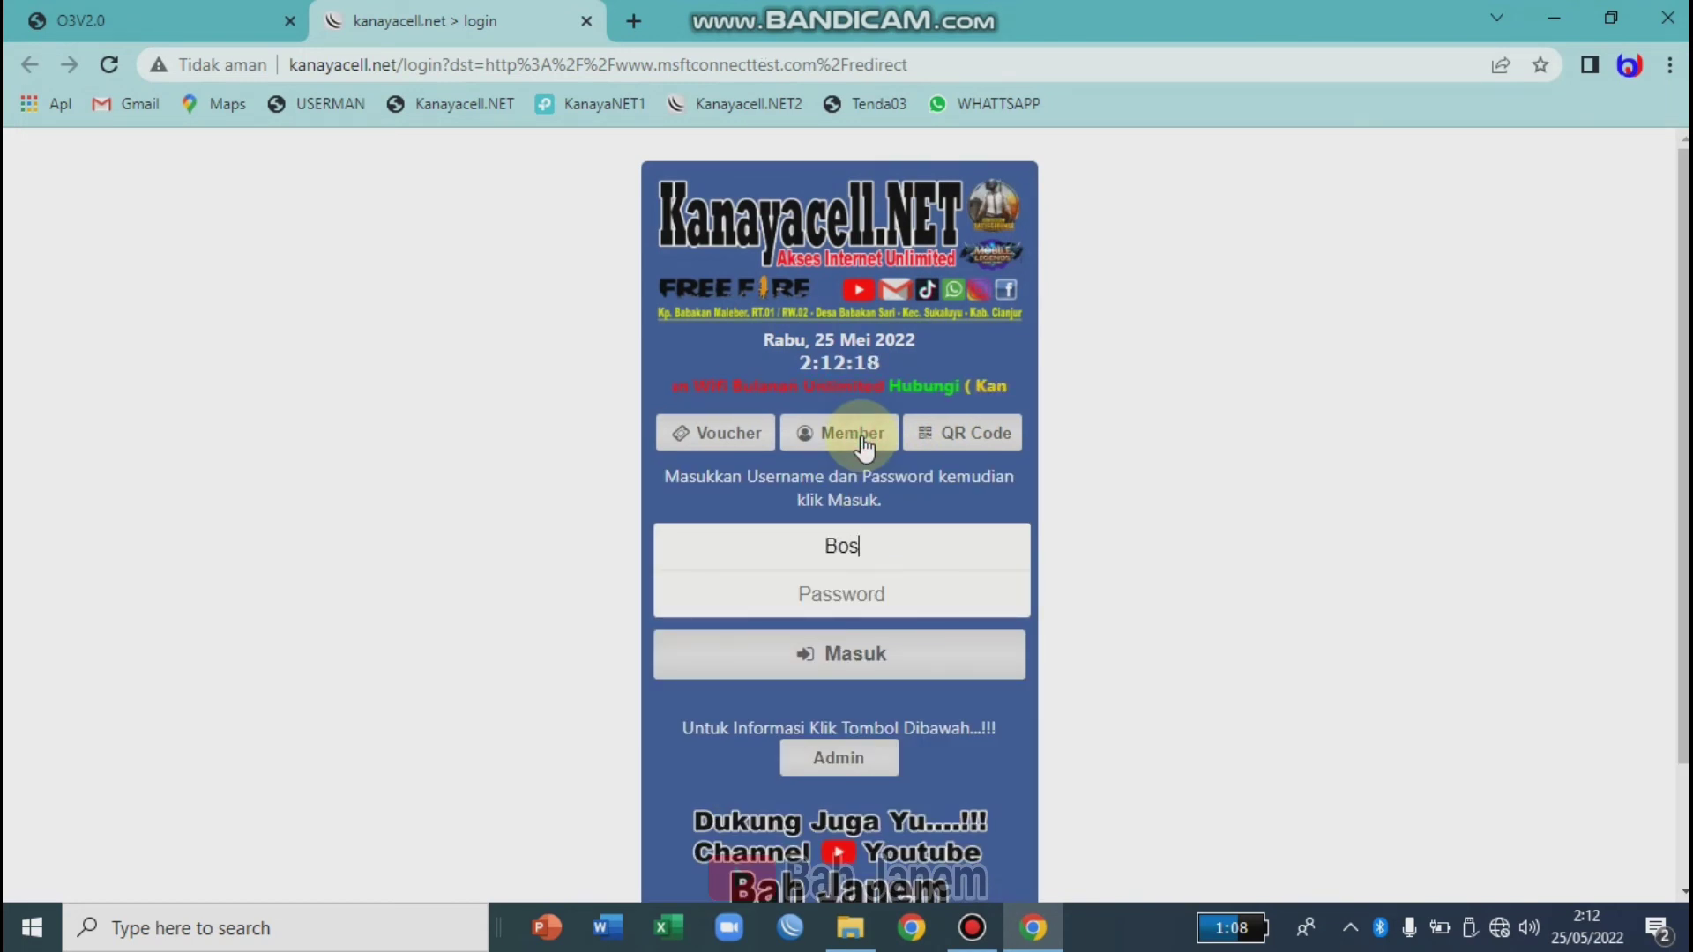
click(959, 600)
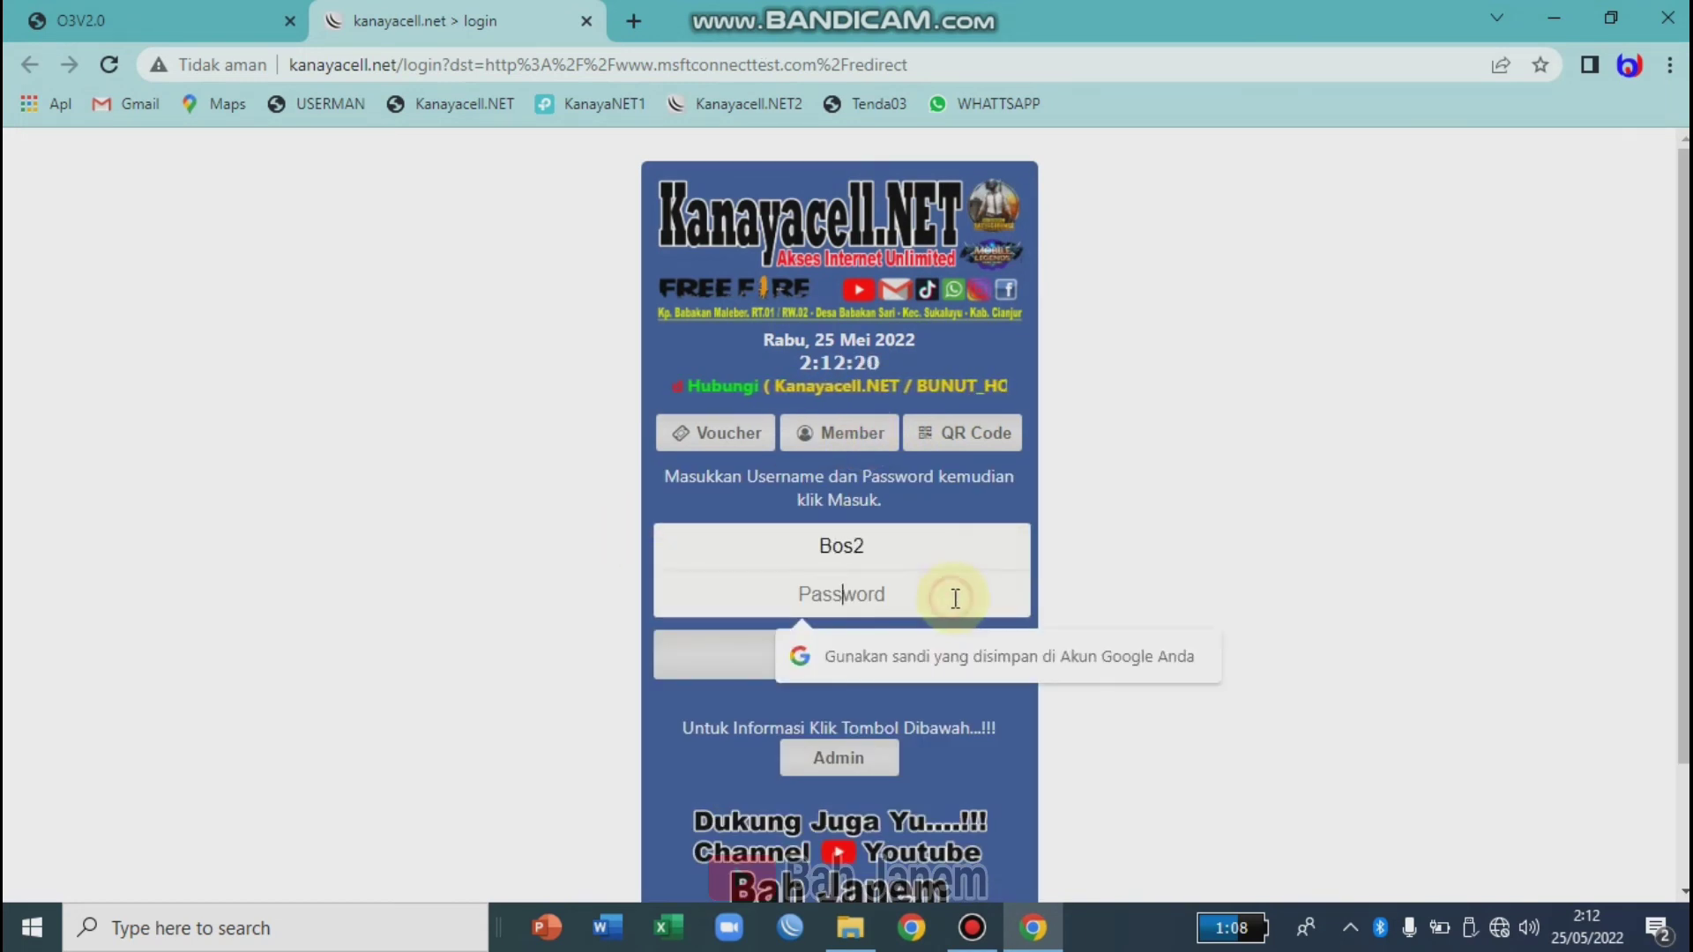
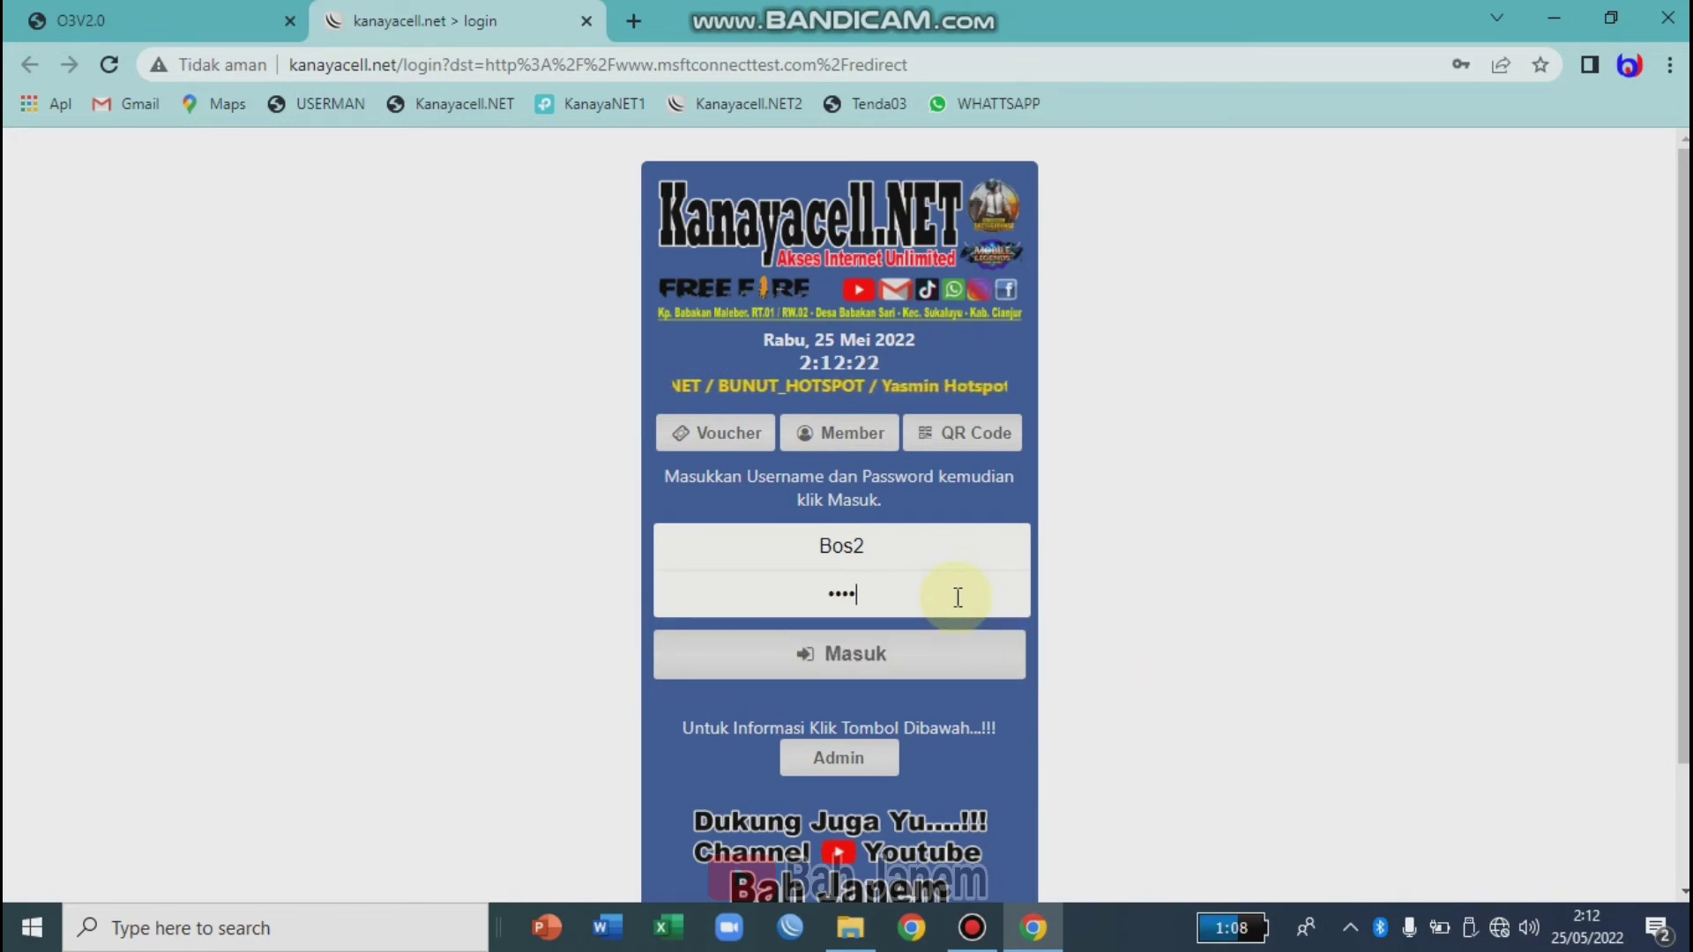
click(967, 650)
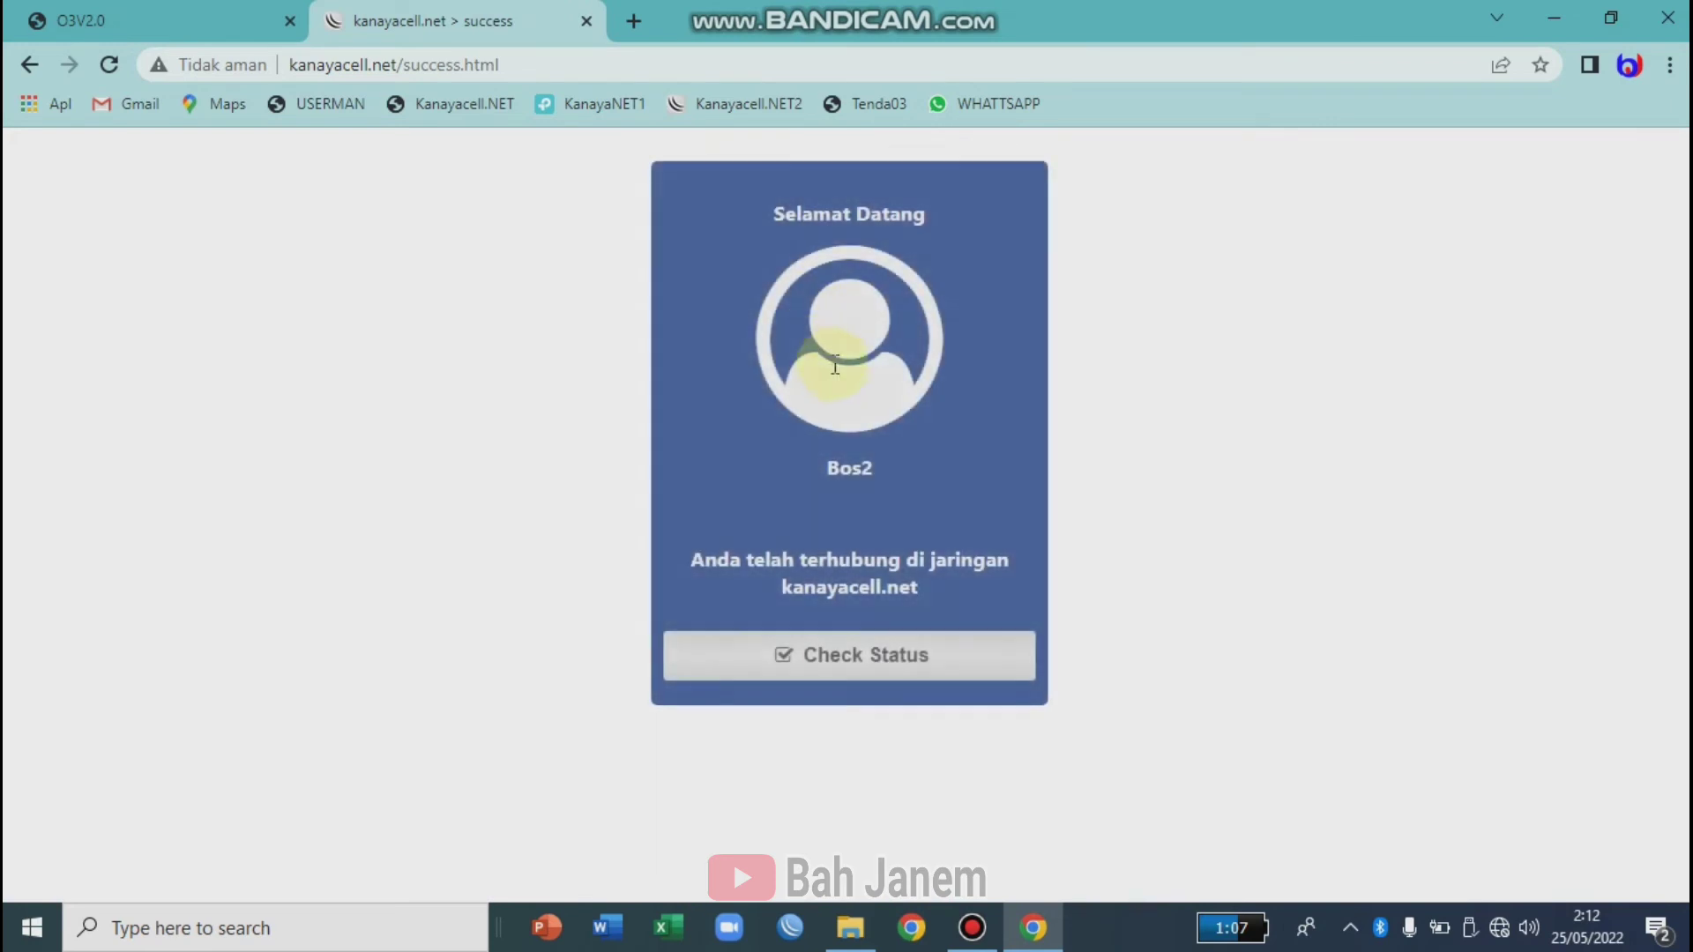
click(1498, 929)
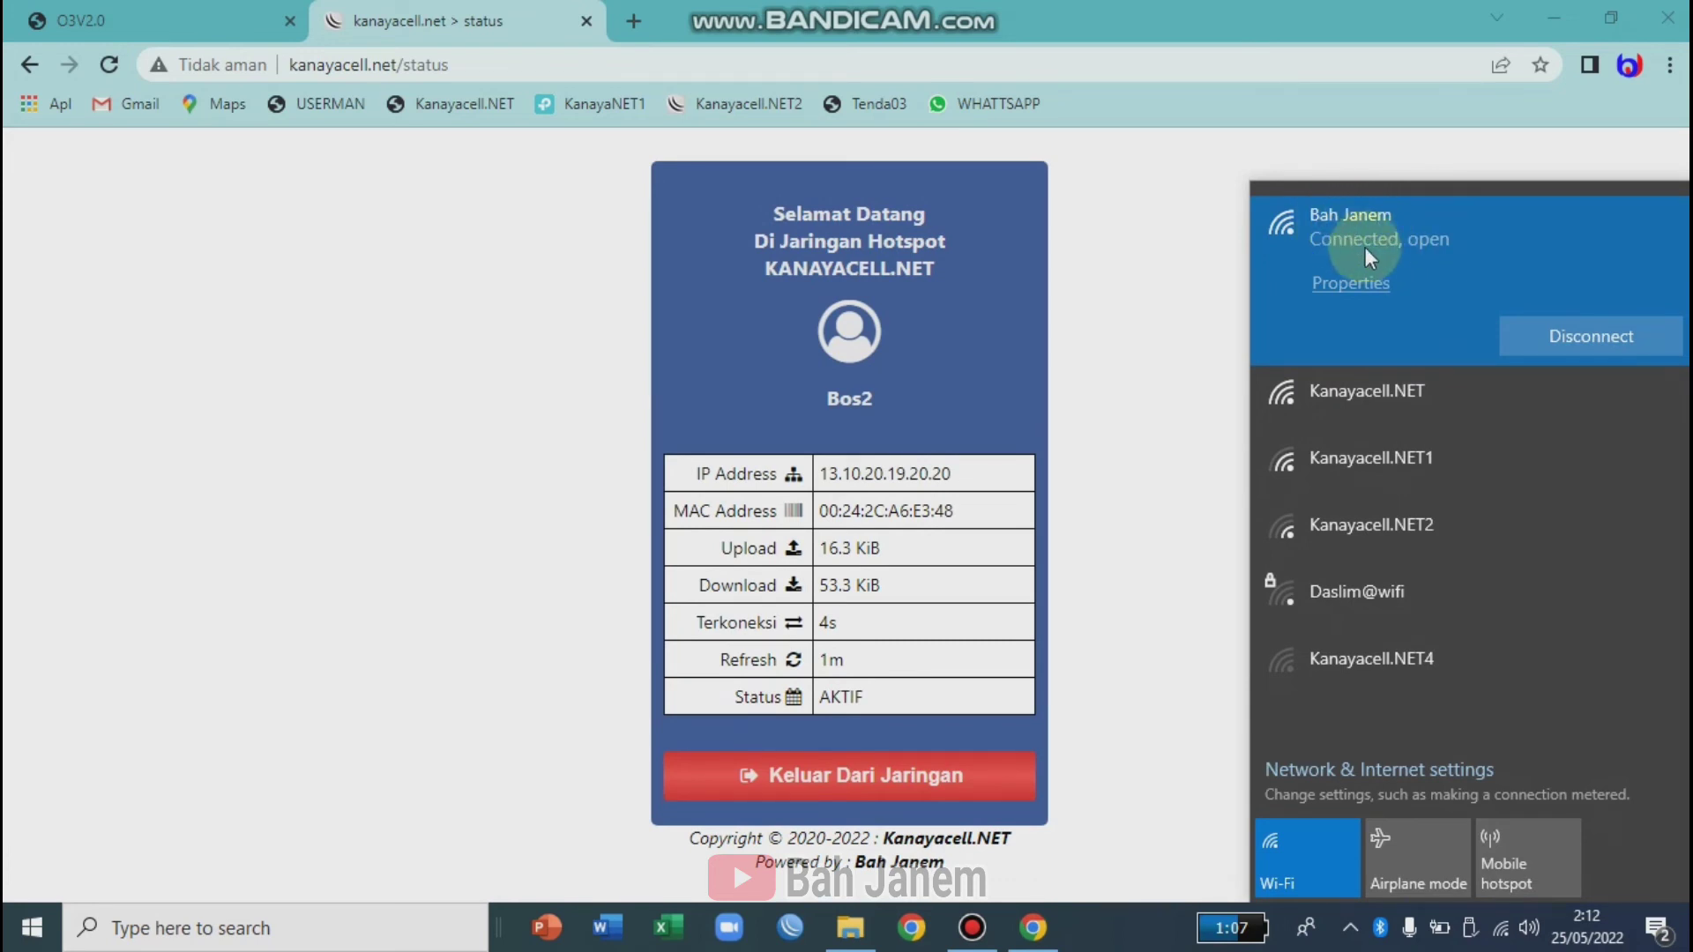
click(633, 21)
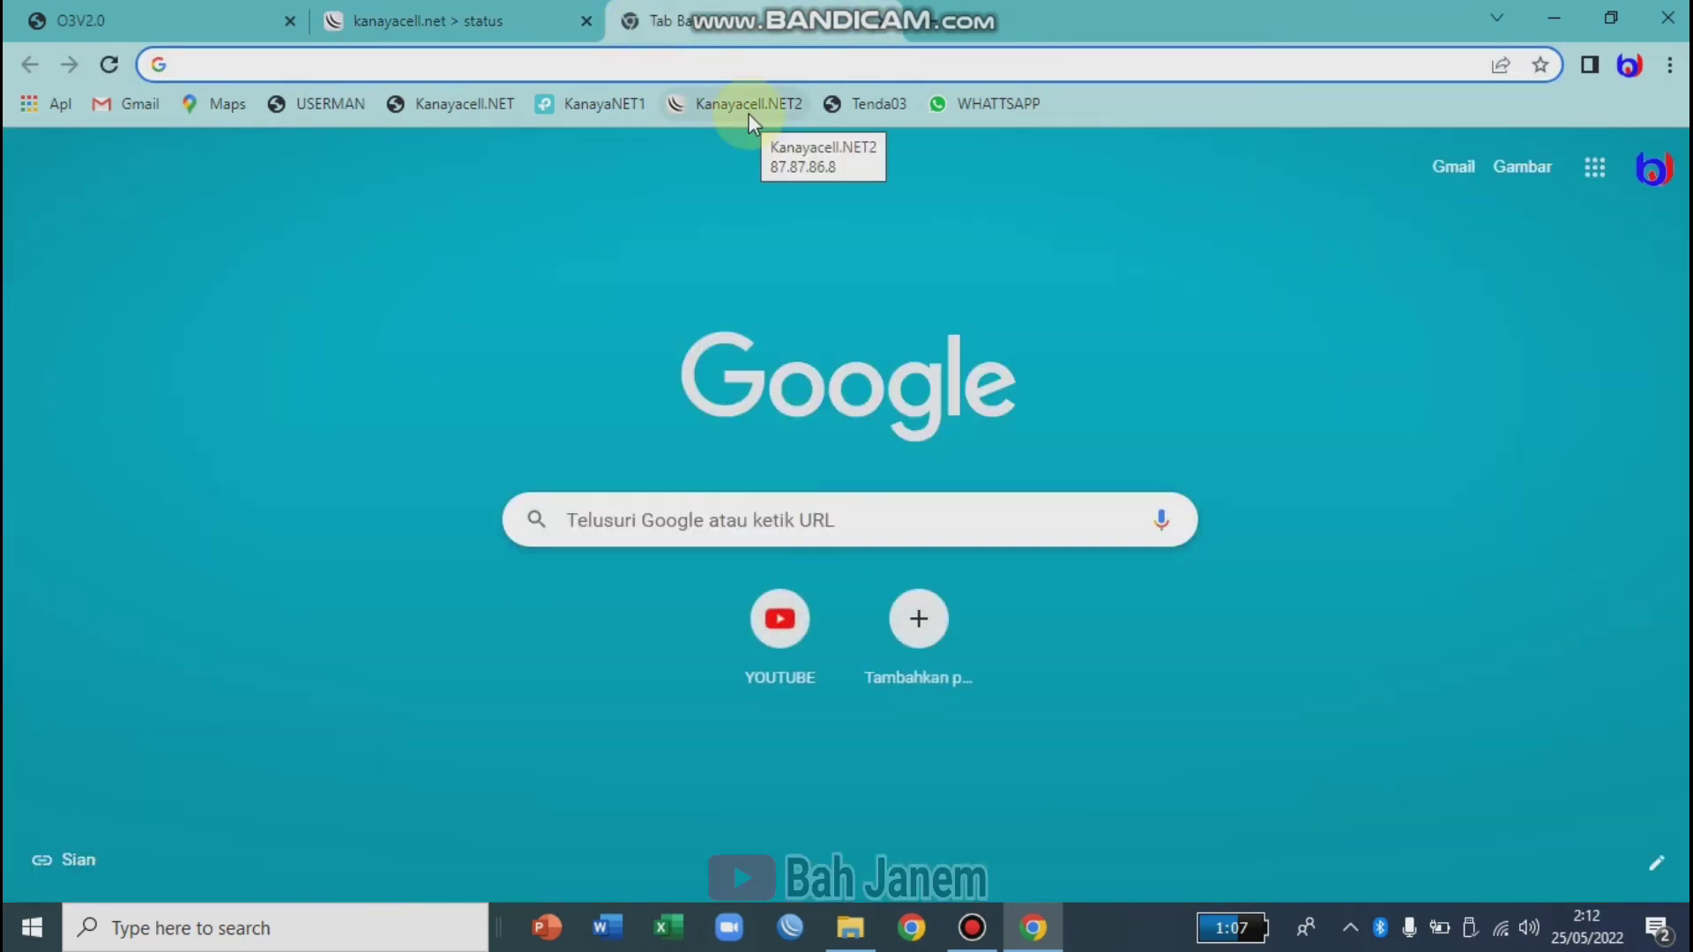
Run Speedtest by Ookla (25 ms ping, 3.88 down, 0.80 Mbps up), then open YouTube.
text(speedtest)
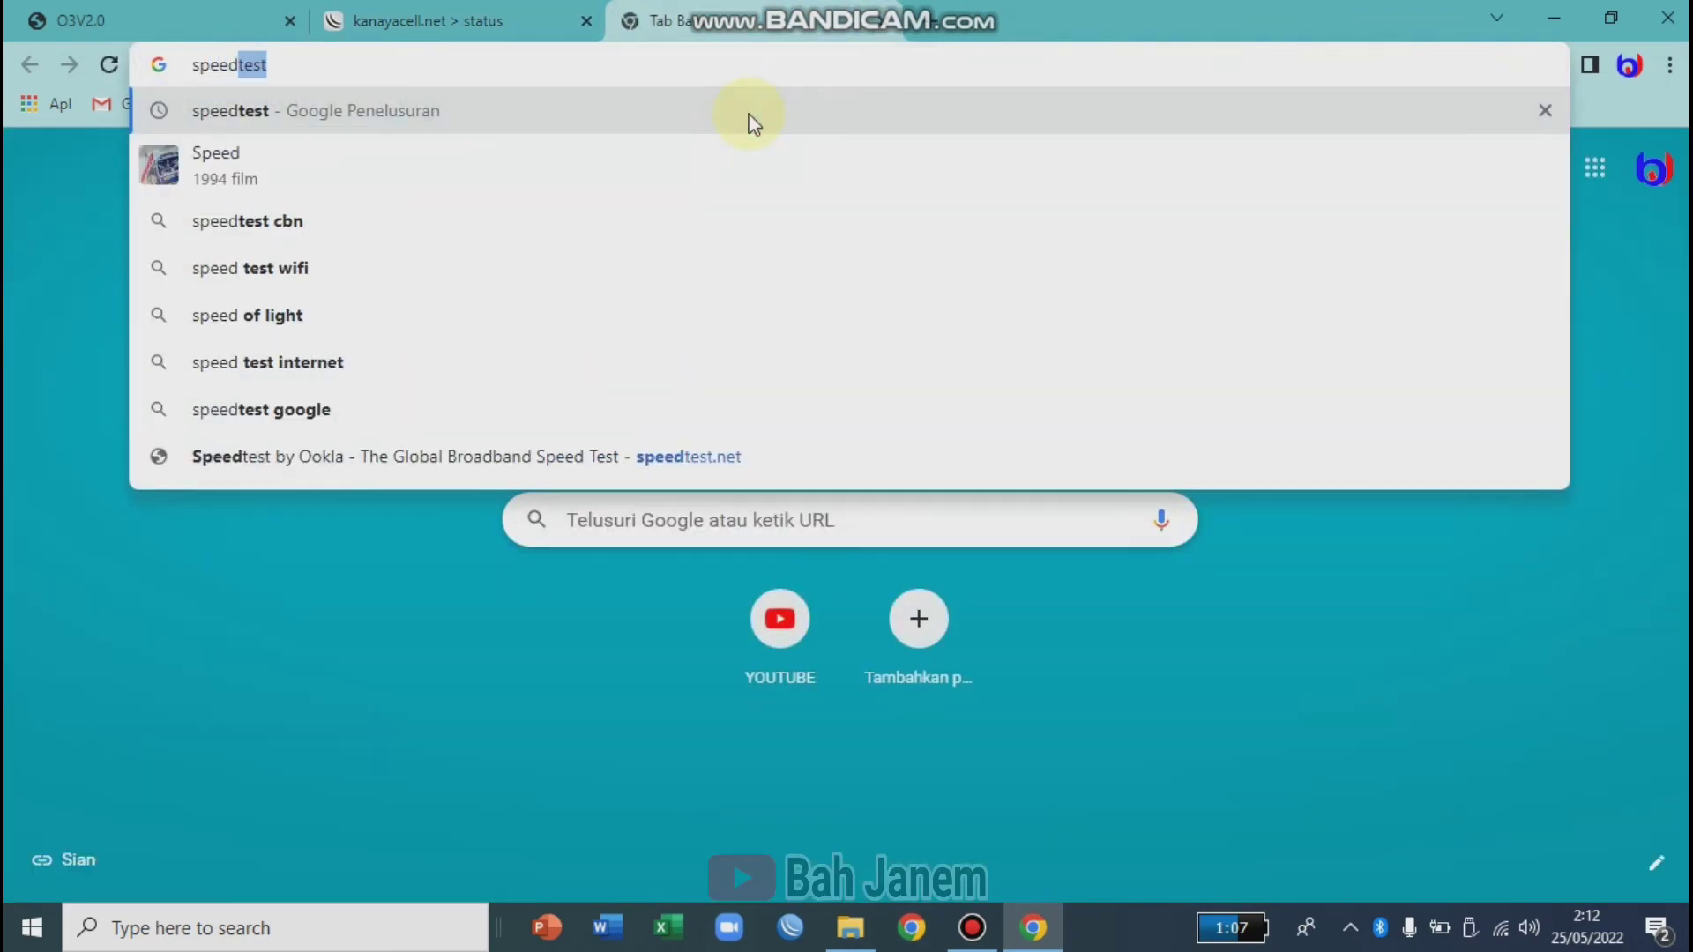
click(749, 121)
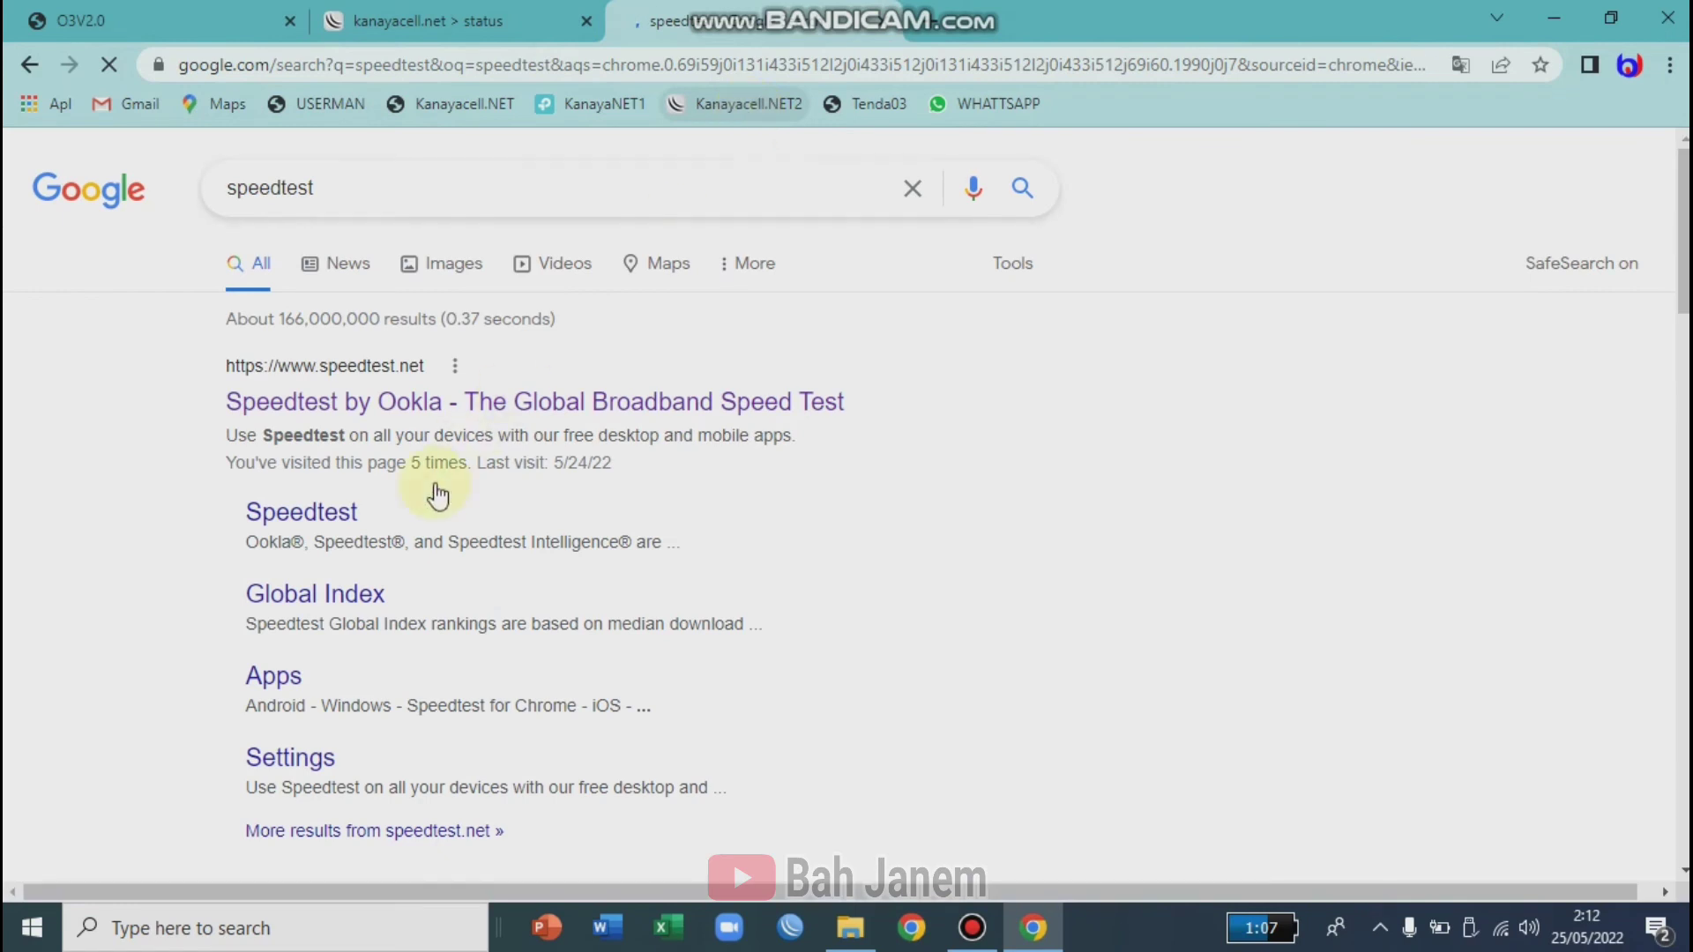
click(410, 392)
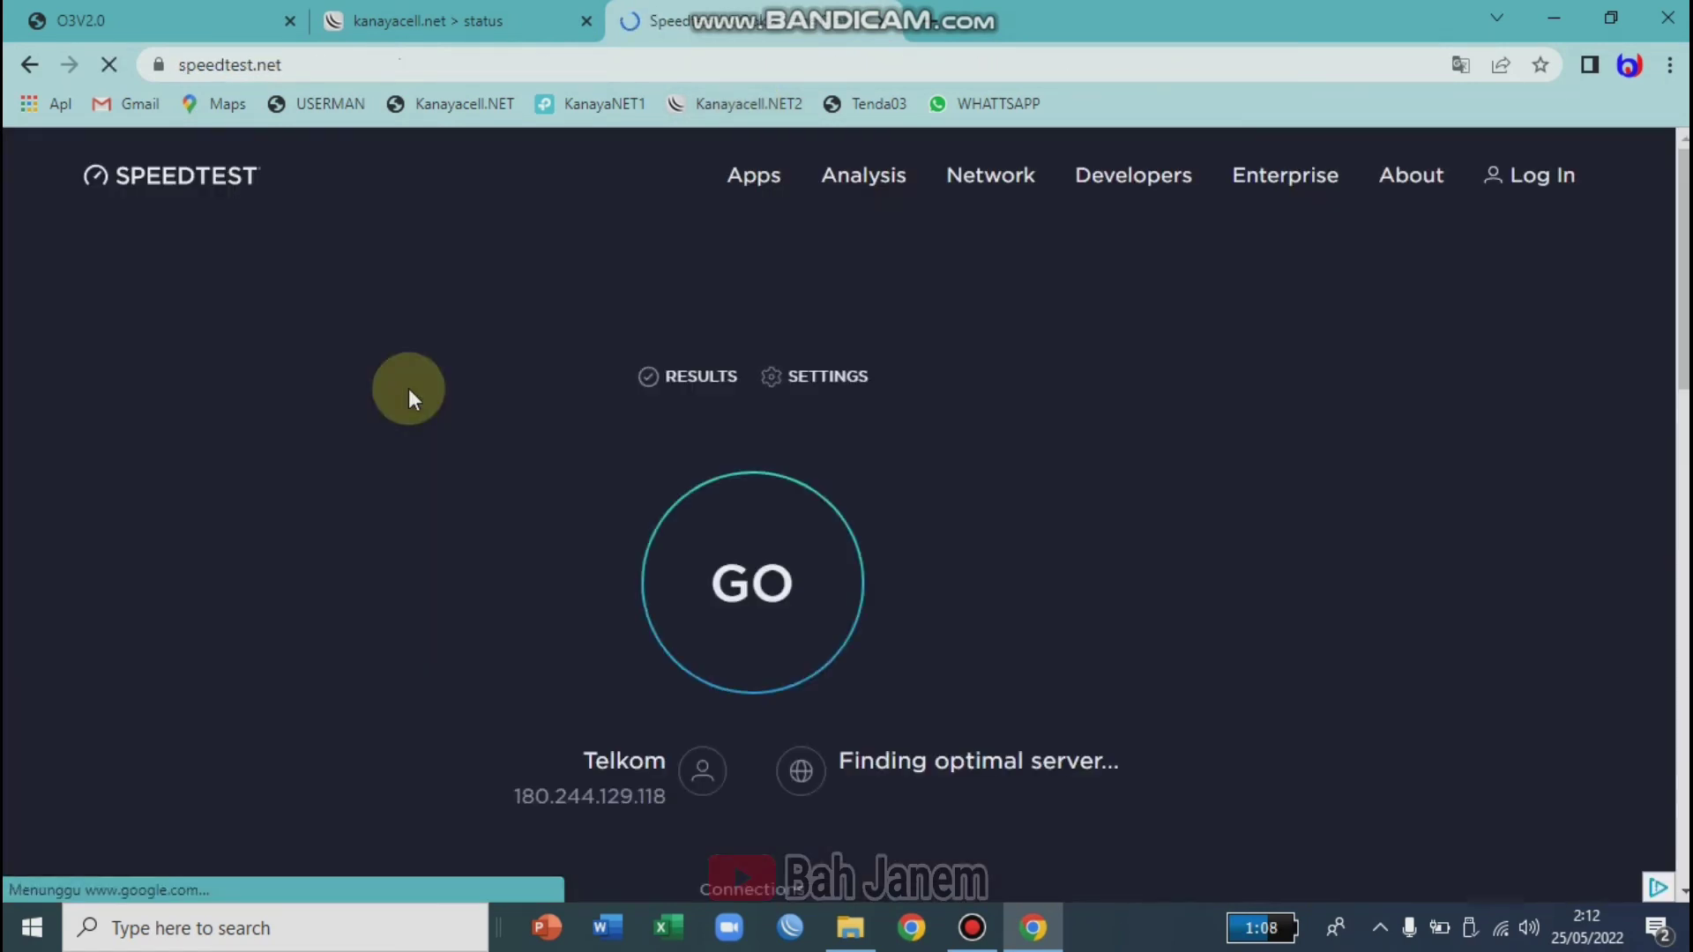
click(804, 609)
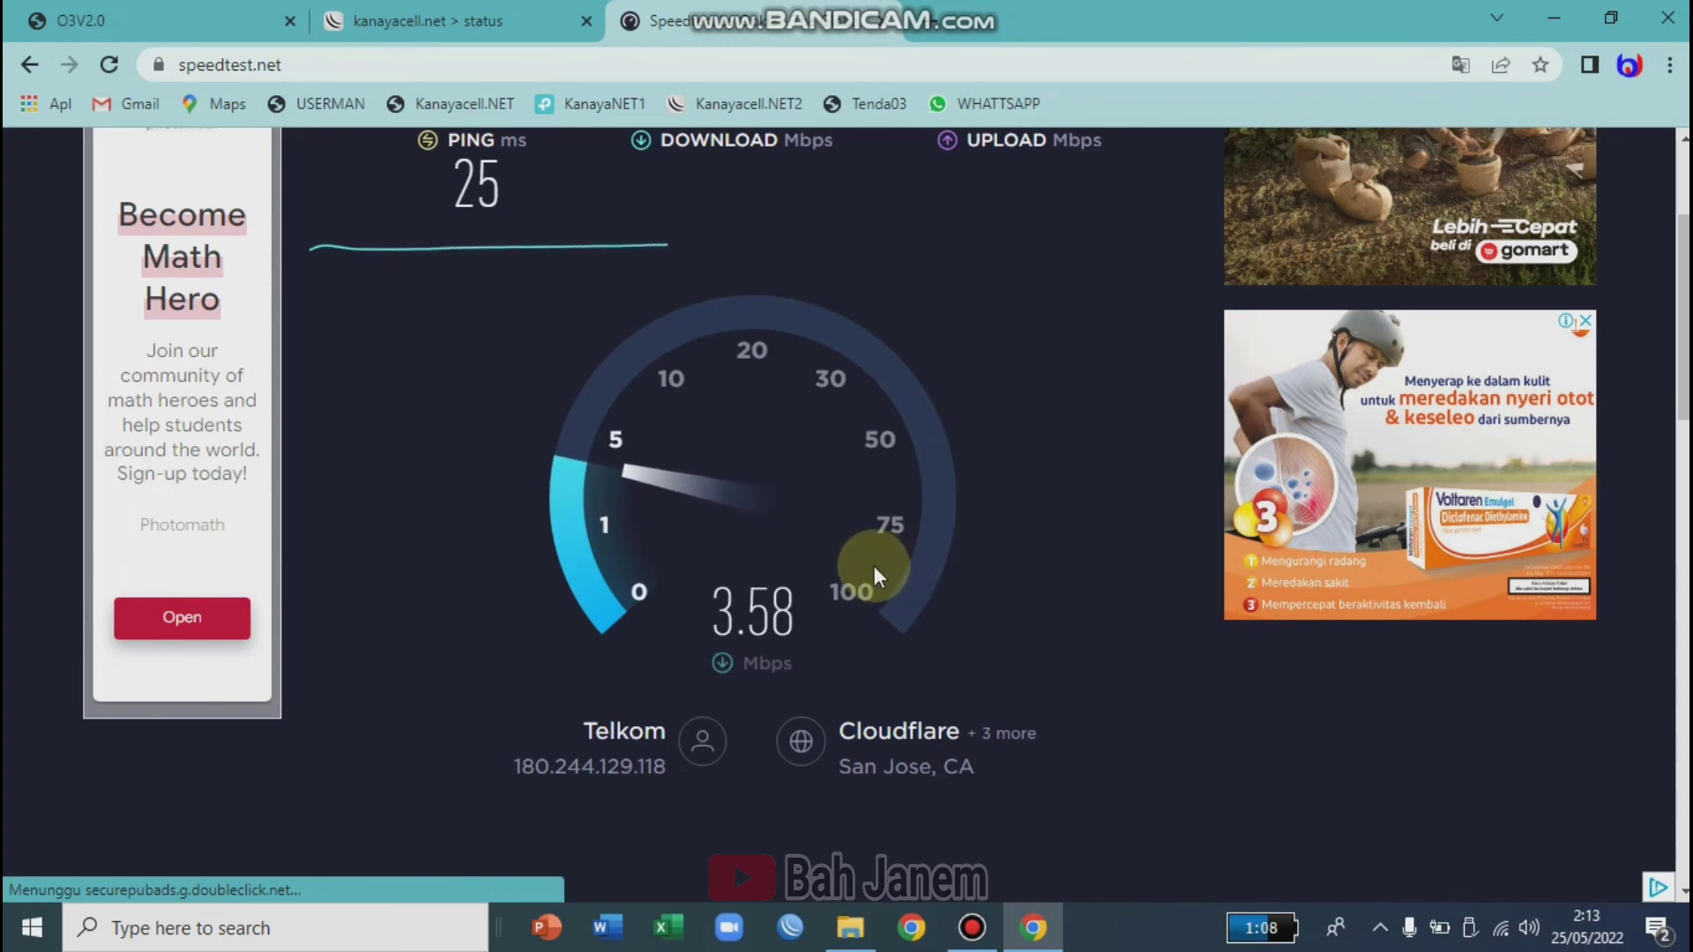
scroll(873, 568, up, 1)
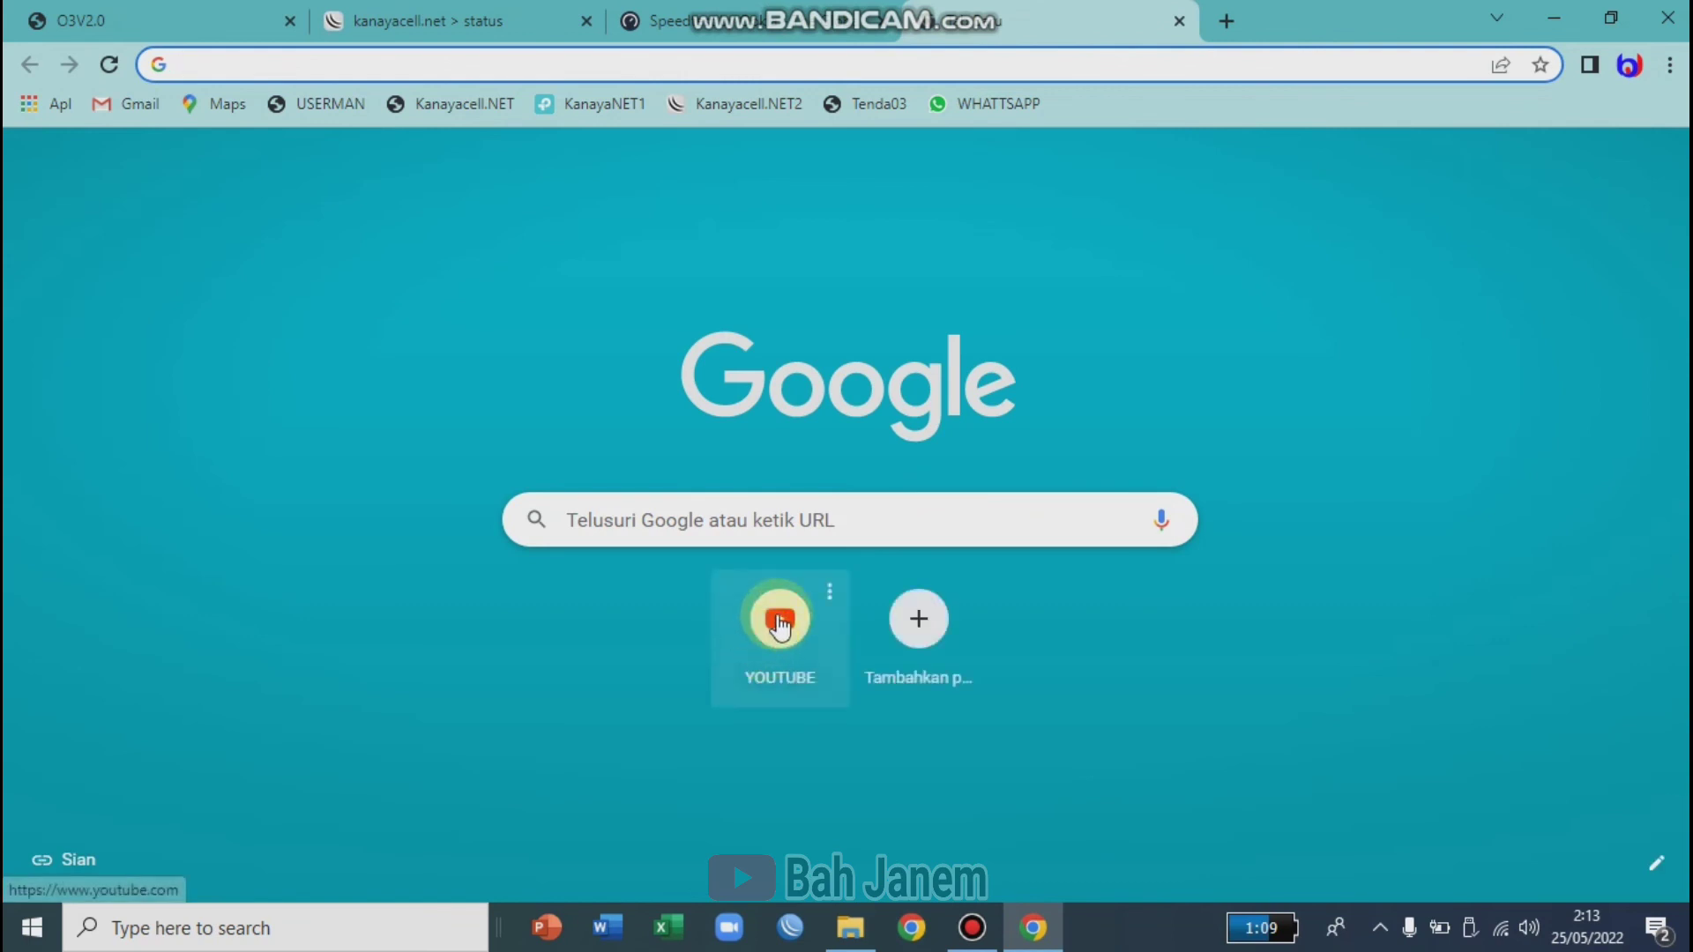
click(779, 623)
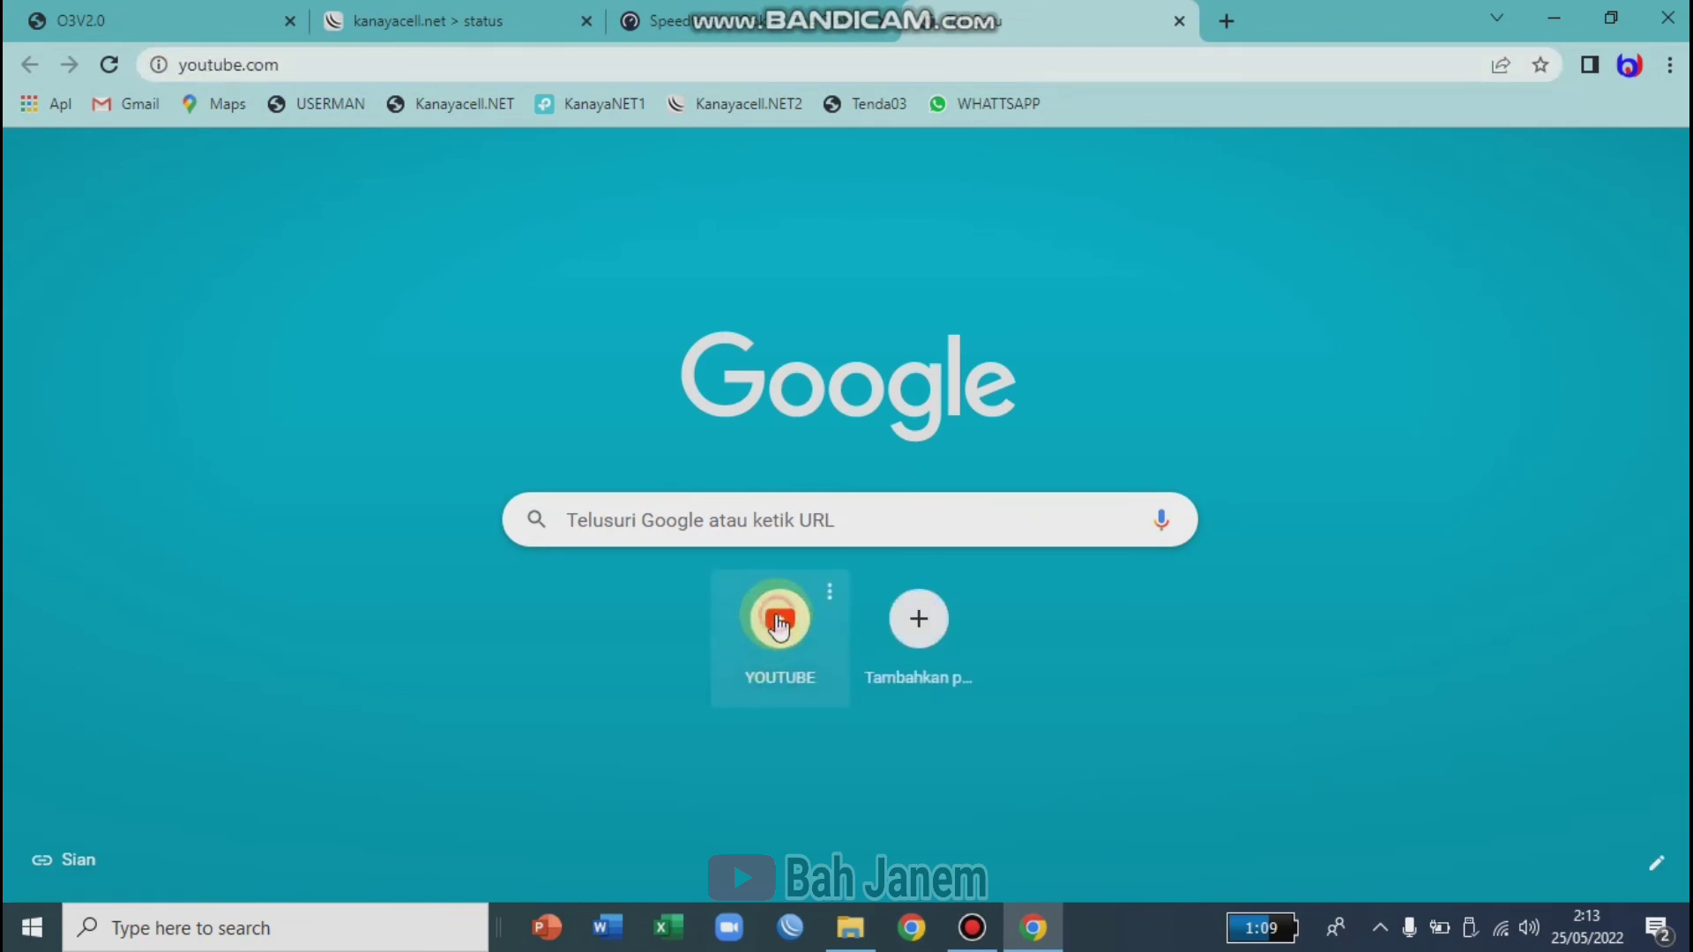